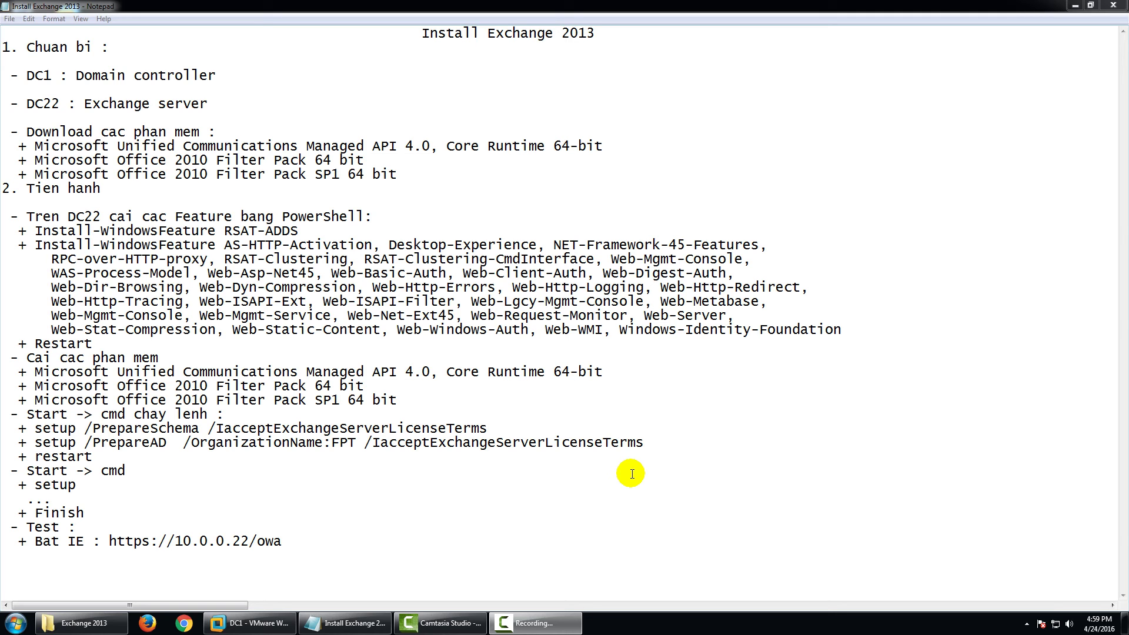
Revert DC1 to its DC snapshot and confirm the restore.
{"action": "left_click", "coordinate": [250, 623]}
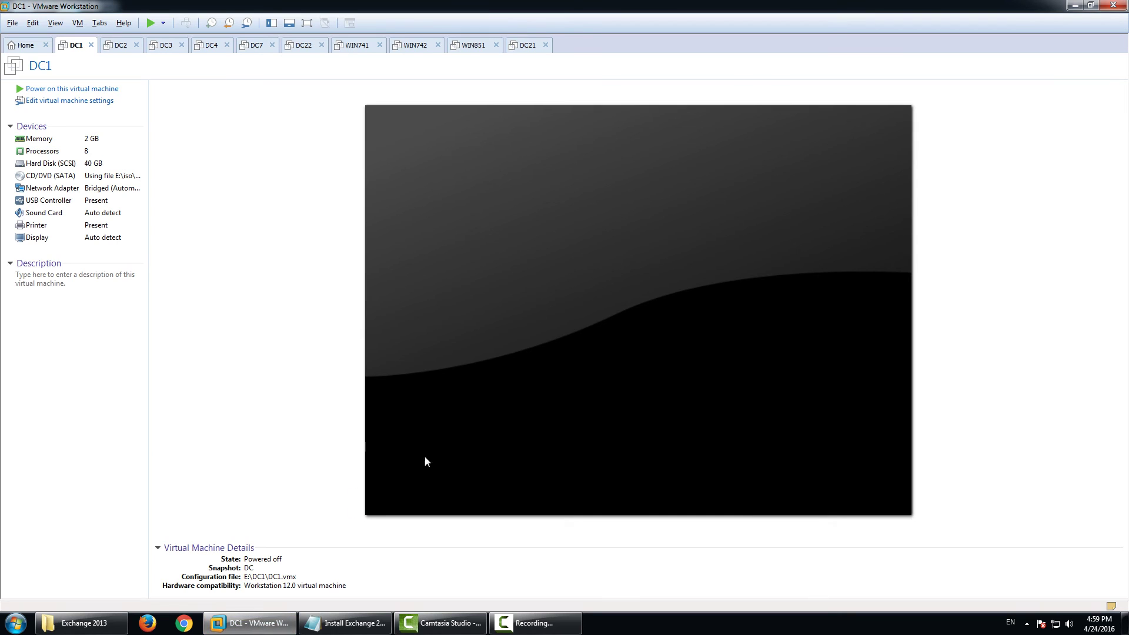
{"action": "left_click", "coordinate": [247, 23]}
{"action": "scroll", "coordinate": [337, 180], "scroll_direction": "up", "scroll_amount": 5}
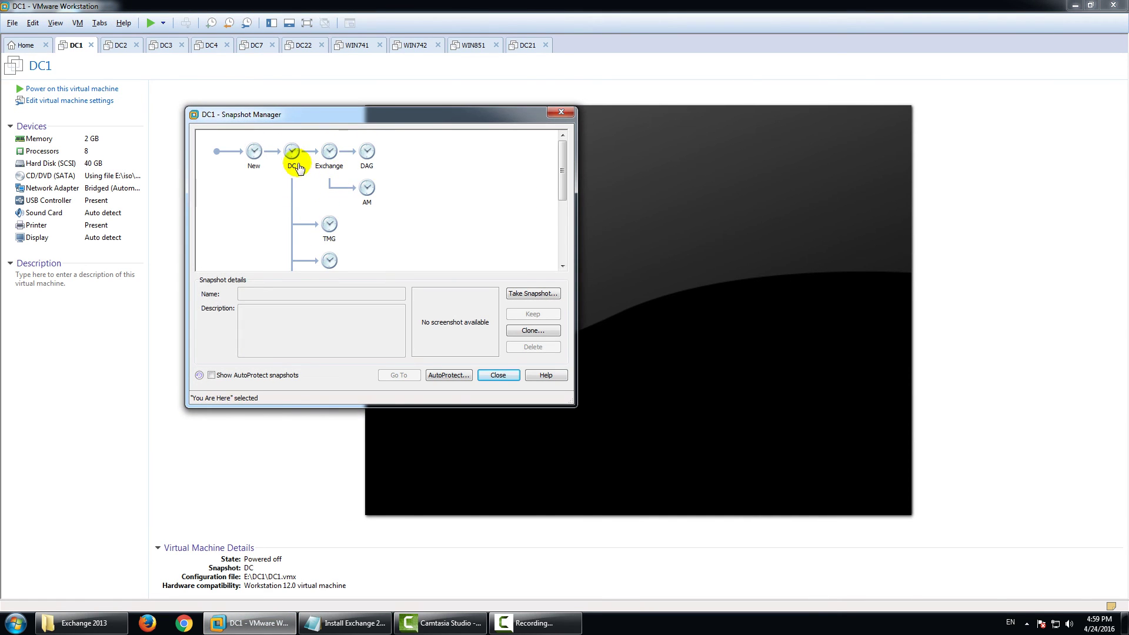
{"action": "left_click", "coordinate": [293, 158]}
{"action": "left_click", "coordinate": [400, 372]}
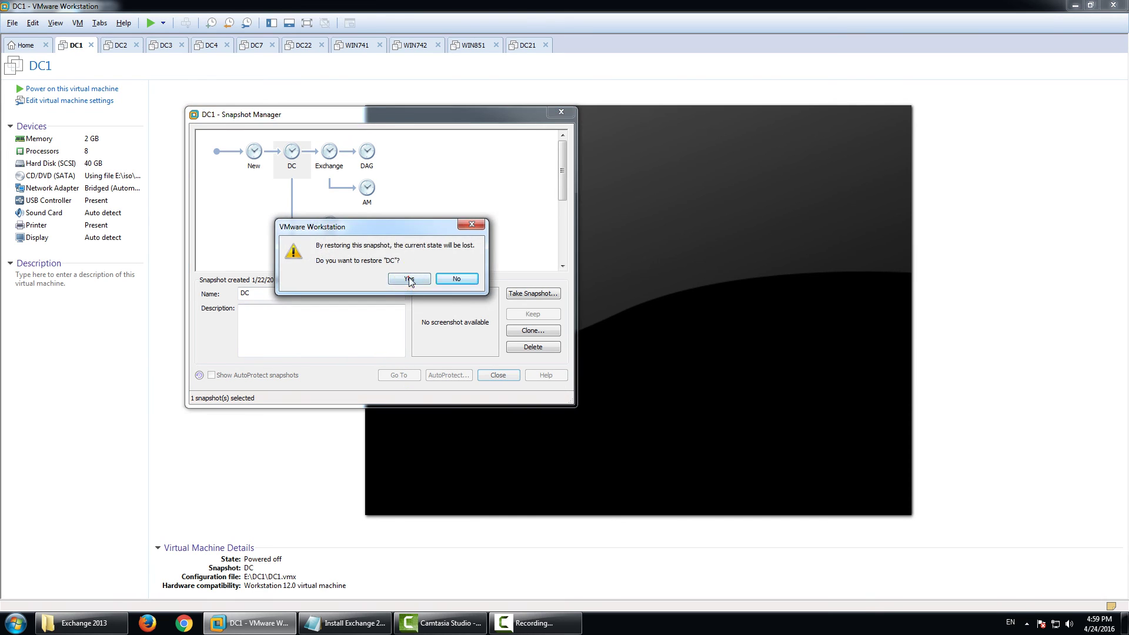
{"action": "left_click", "coordinate": [427, 280]}
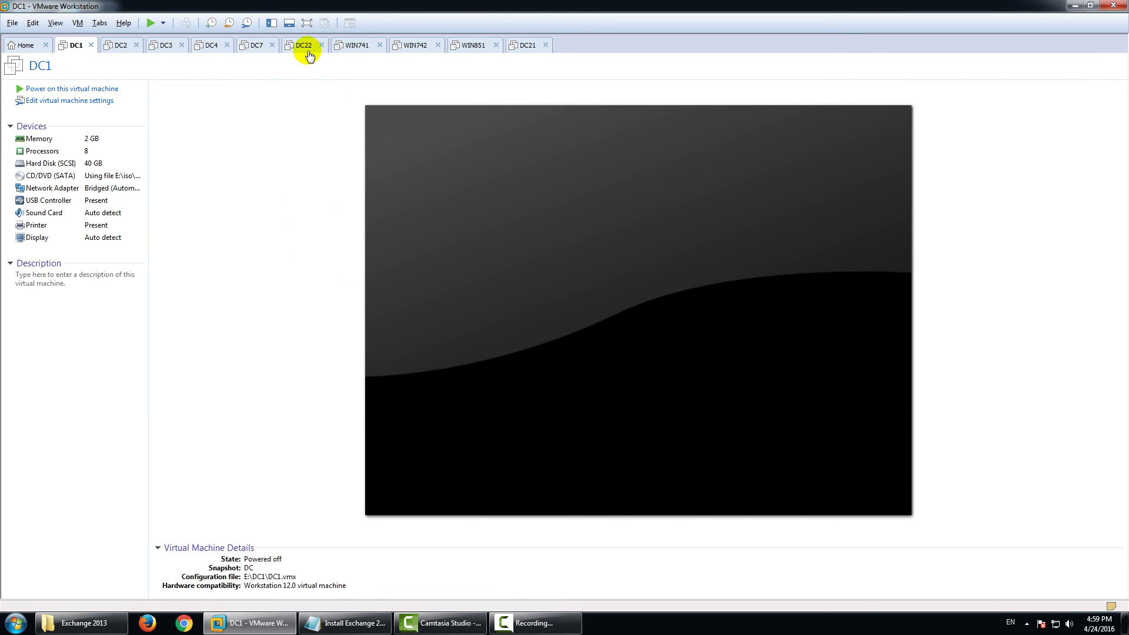
Revert DC22 to its Member snapshot, then return to the DC1 tab.
{"action": "left_click", "coordinate": [306, 45]}
{"action": "left_click", "coordinate": [243, 23]}
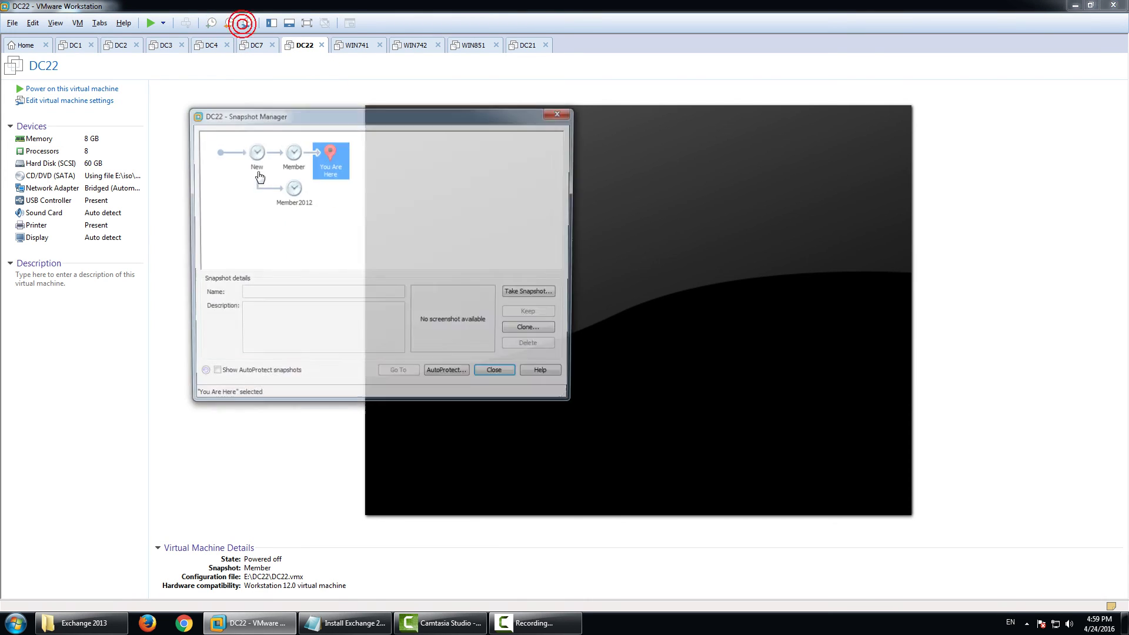
{"action": "left_click", "coordinate": [292, 155]}
{"action": "left_click", "coordinate": [399, 373]}
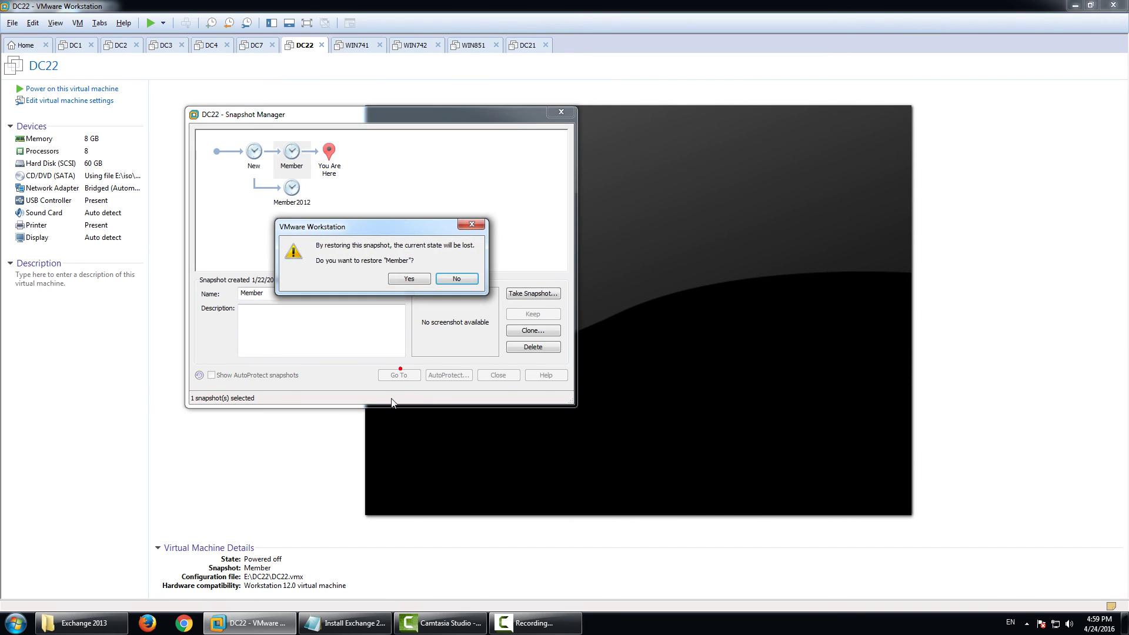
{"action": "left_click", "coordinate": [405, 279]}
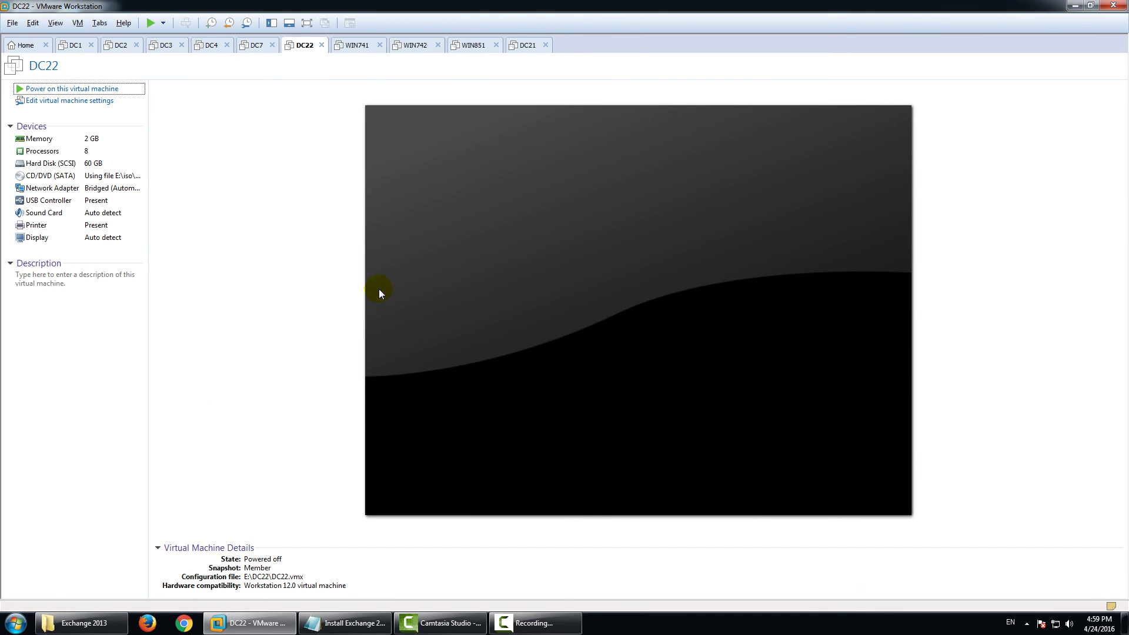
{"action": "left_click", "coordinate": [349, 627]}
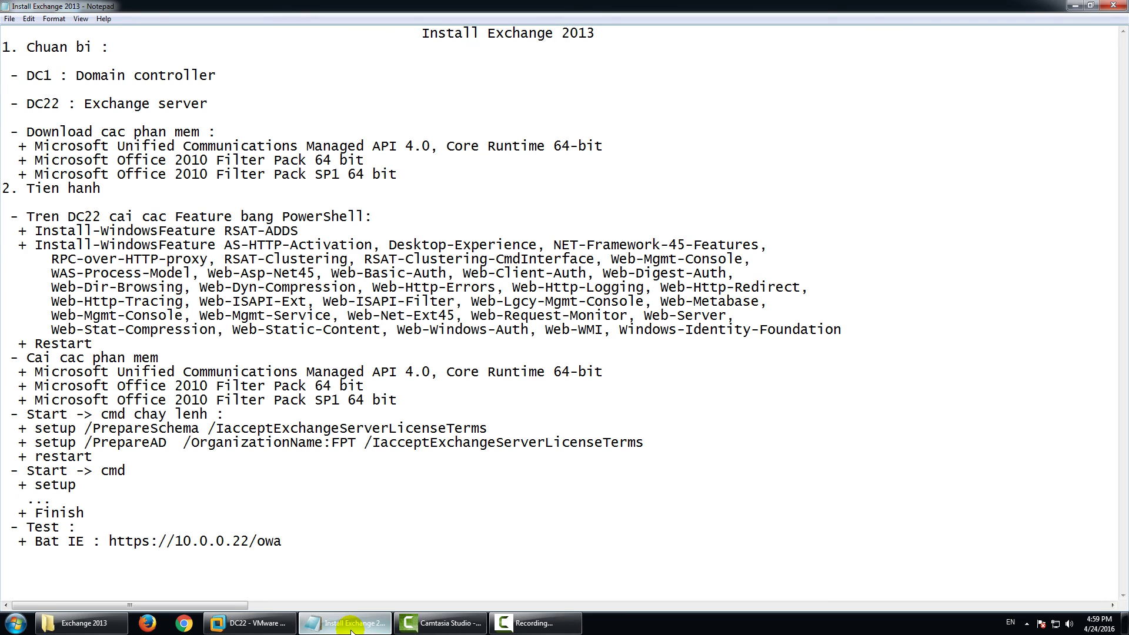
{"action": "left_click", "coordinate": [257, 621]}
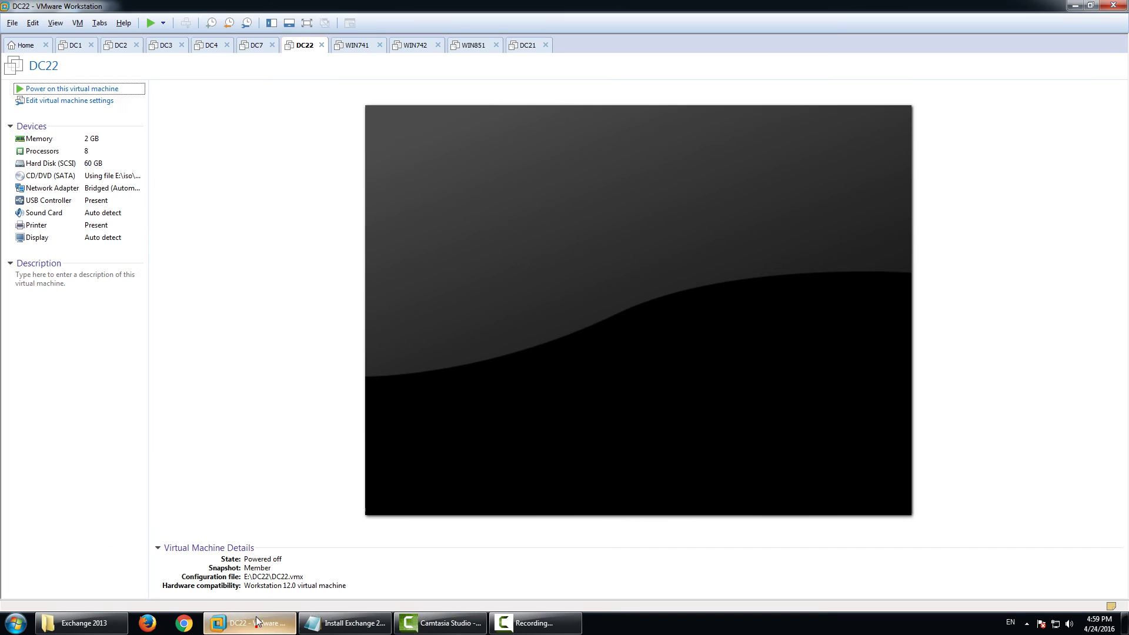
{"action": "left_click", "coordinate": [76, 44]}
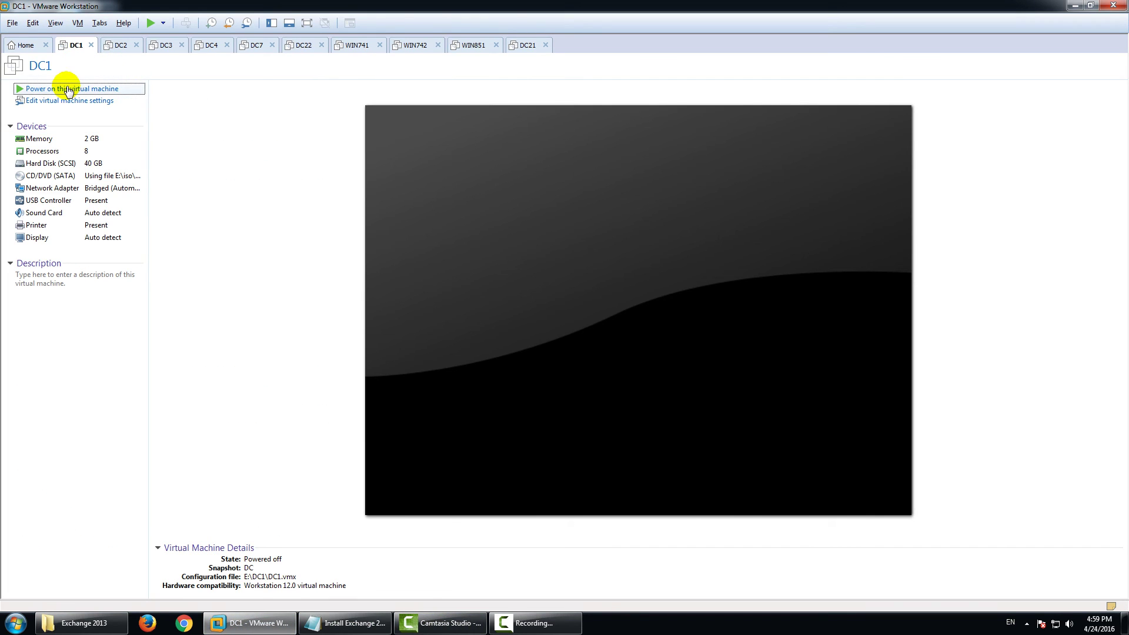
Power on DC1 and DC22, then bring the Install Exchange 2013 notes forward.
{"action": "left_click", "coordinate": [68, 90]}
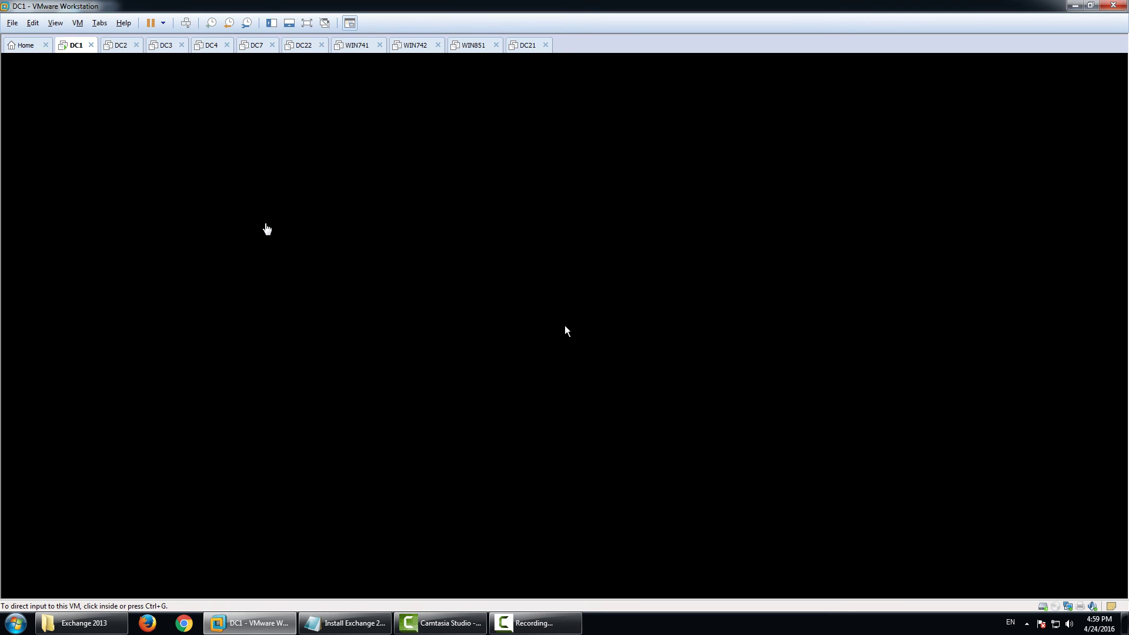
{"action": "left_click", "coordinate": [266, 229]}
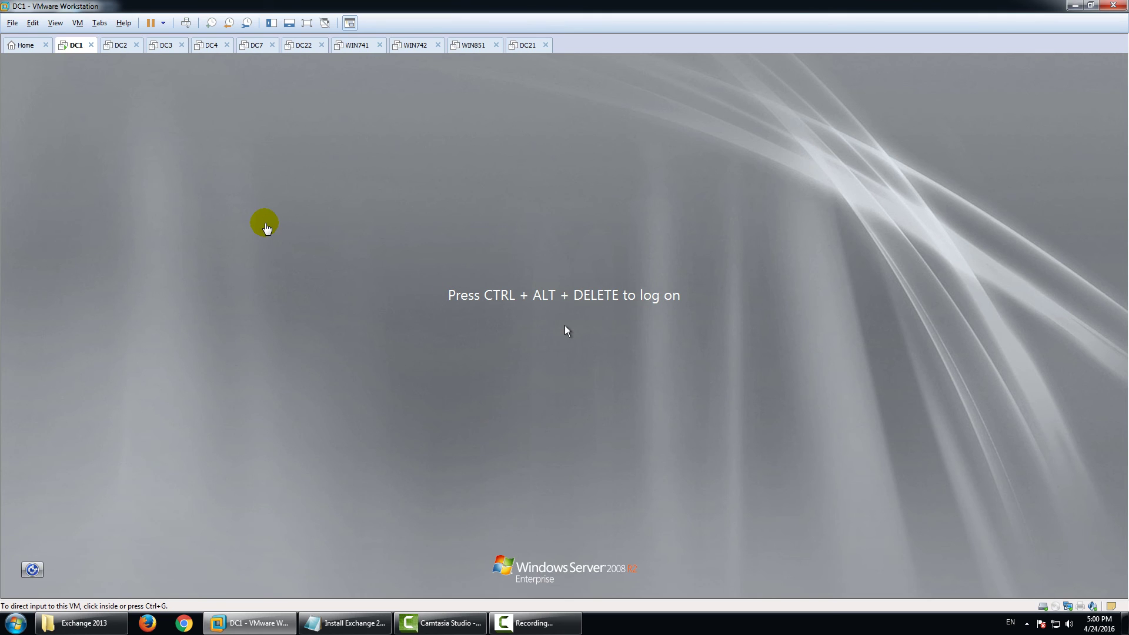
{"action": "left_click", "coordinate": [300, 45]}
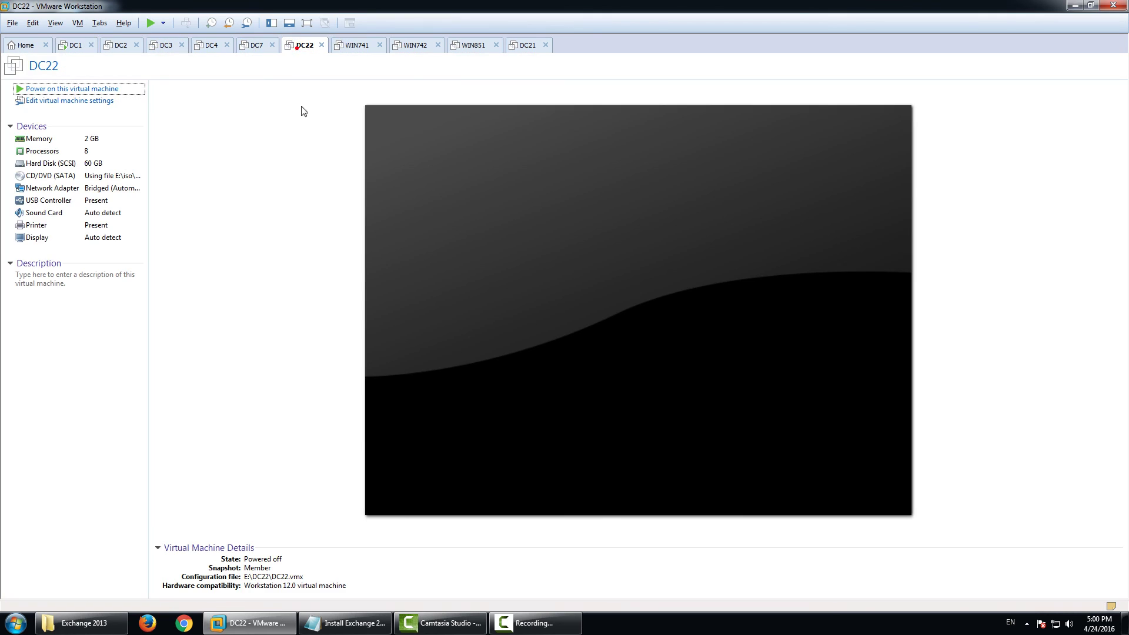
{"action": "left_click", "coordinate": [74, 88]}
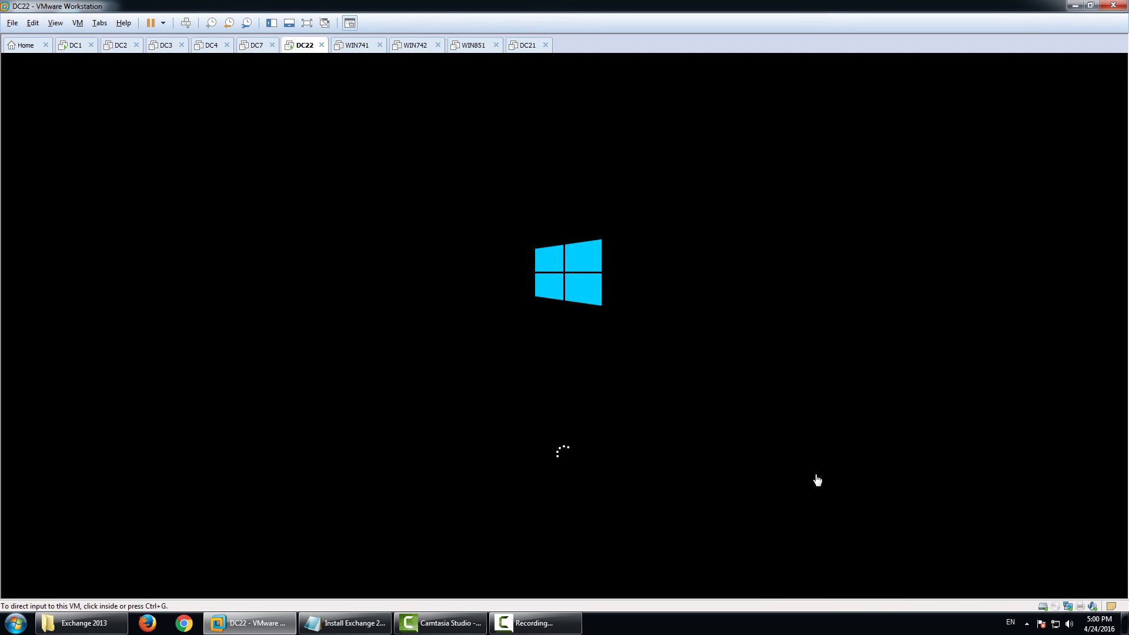
{"action": "left_click", "coordinate": [370, 622]}
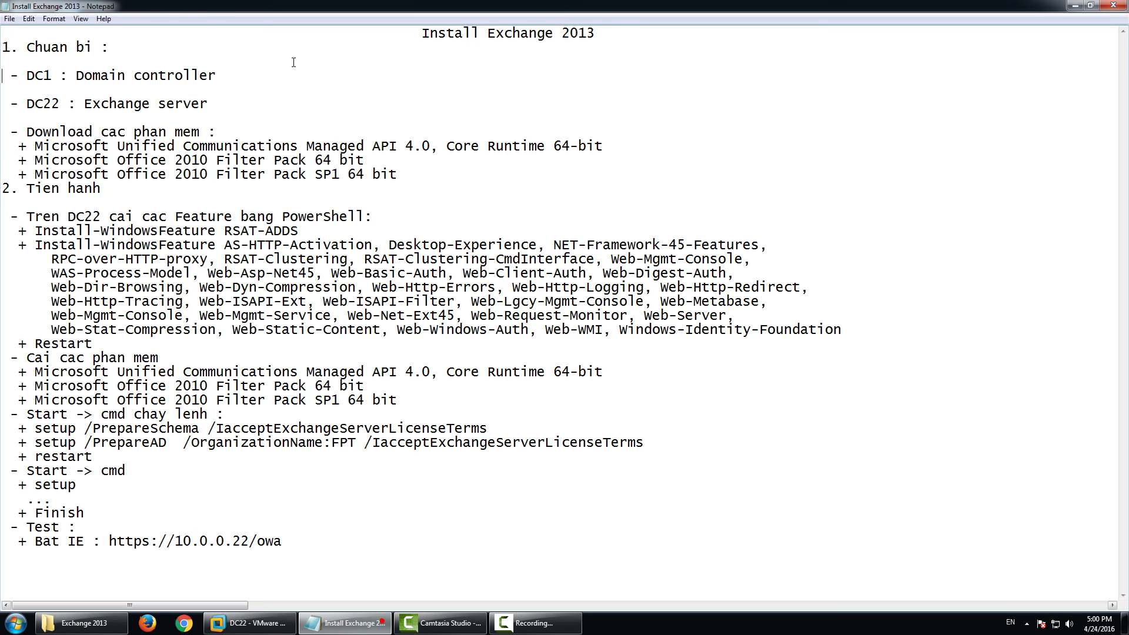
Note the IP addresses 10.0.0.1 for DC1 and 10.0.0.22 for DC22.
{"action": "left_click", "coordinate": [229, 76]}
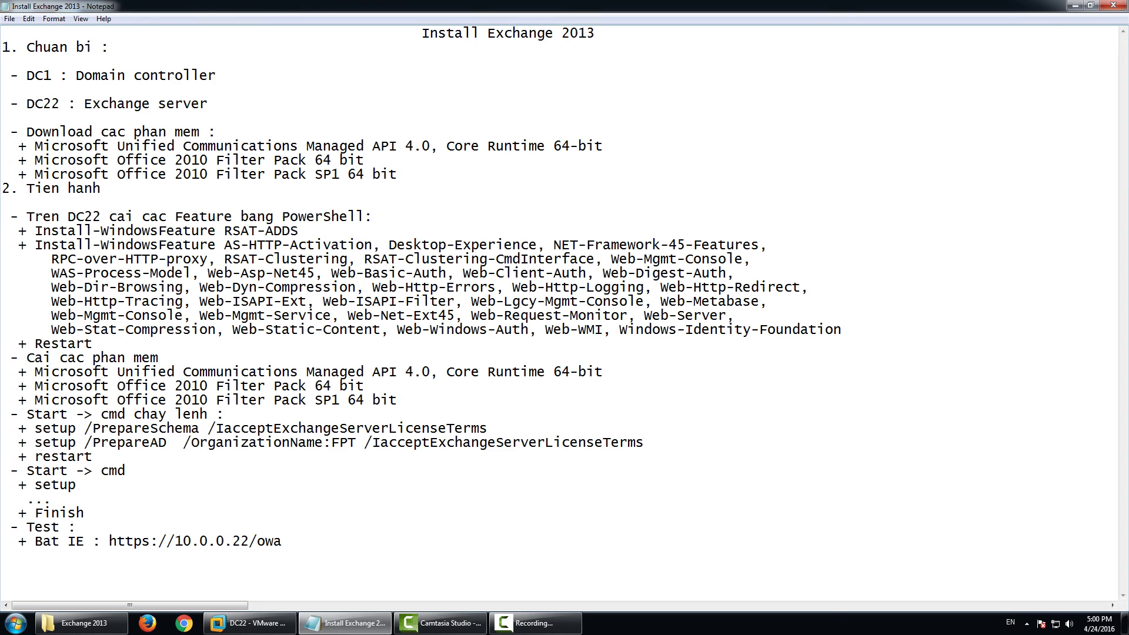
{"action": "type", "text": ": 10.0.0.1"}
{"action": "key", "text": "Down"}
{"action": "key", "text": "Down"}
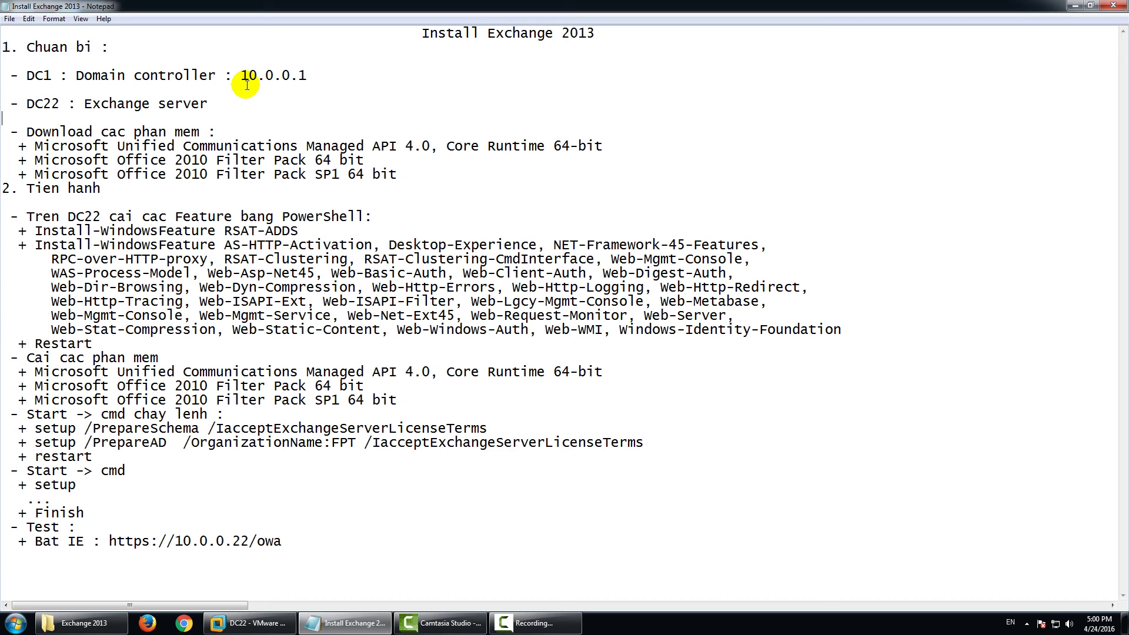
{"action": "left_click", "coordinate": [210, 103]}
{"action": "type", "text": ": "}
{"action": "type", "text": "10"}
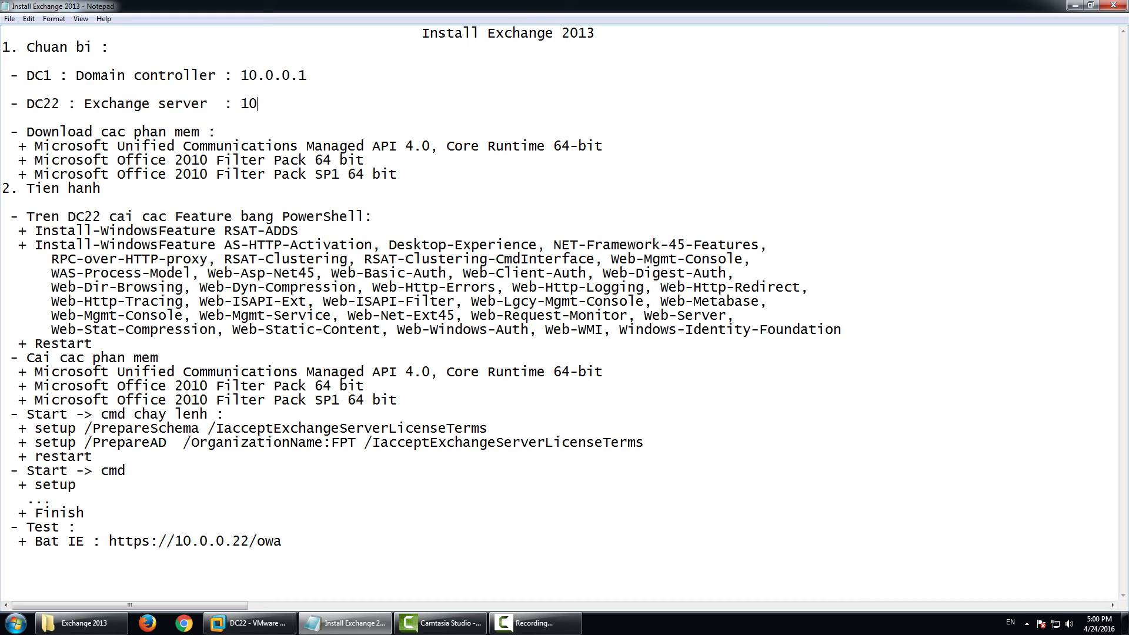
{"action": "type", "text": ".0.0.22"}
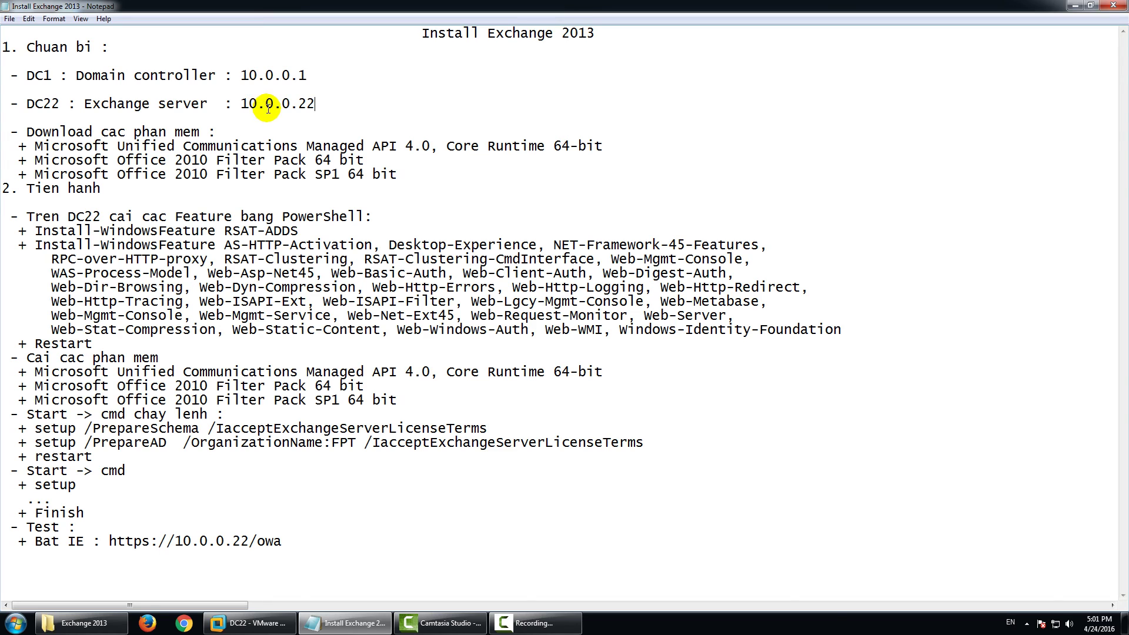
Add a new line '- DC2 : Member domain : 10.0.0.2' below the DC22 entry.
{"action": "key", "text": "Return"}
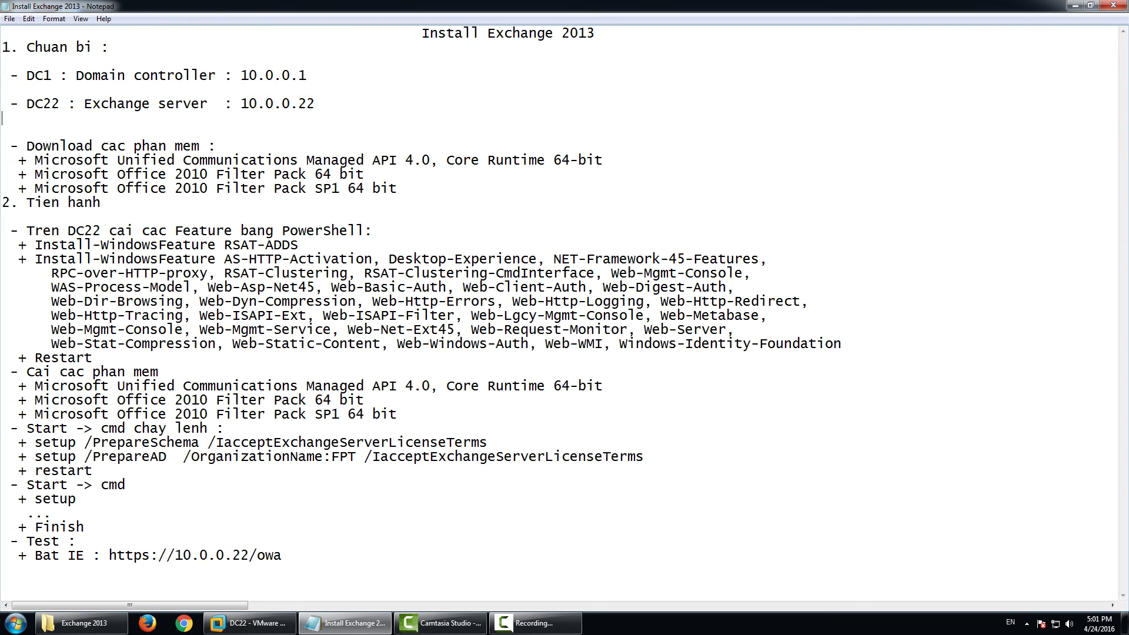
{"action": "key", "text": "Return"}
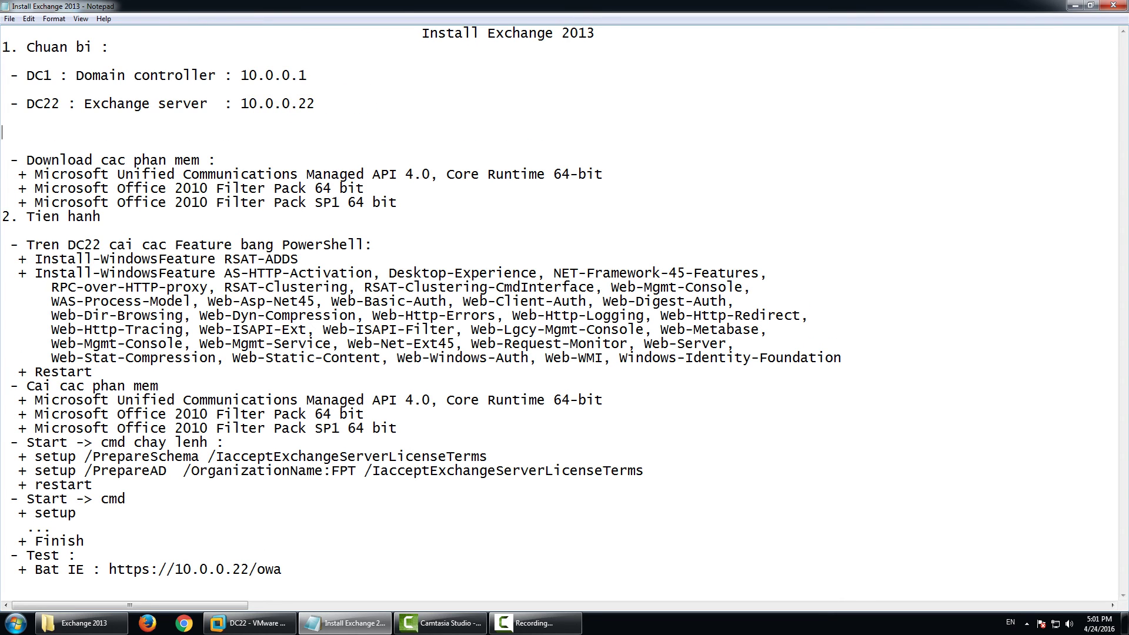
{"action": "type", "text": "-"}
{"action": "type", "text": " DC"}
{"action": "type", "text": "2"}
{"action": "type", "text": "  : Me"}
{"action": "key", "text": "BackSpace"}
{"action": "type", "text": "ember domain"}
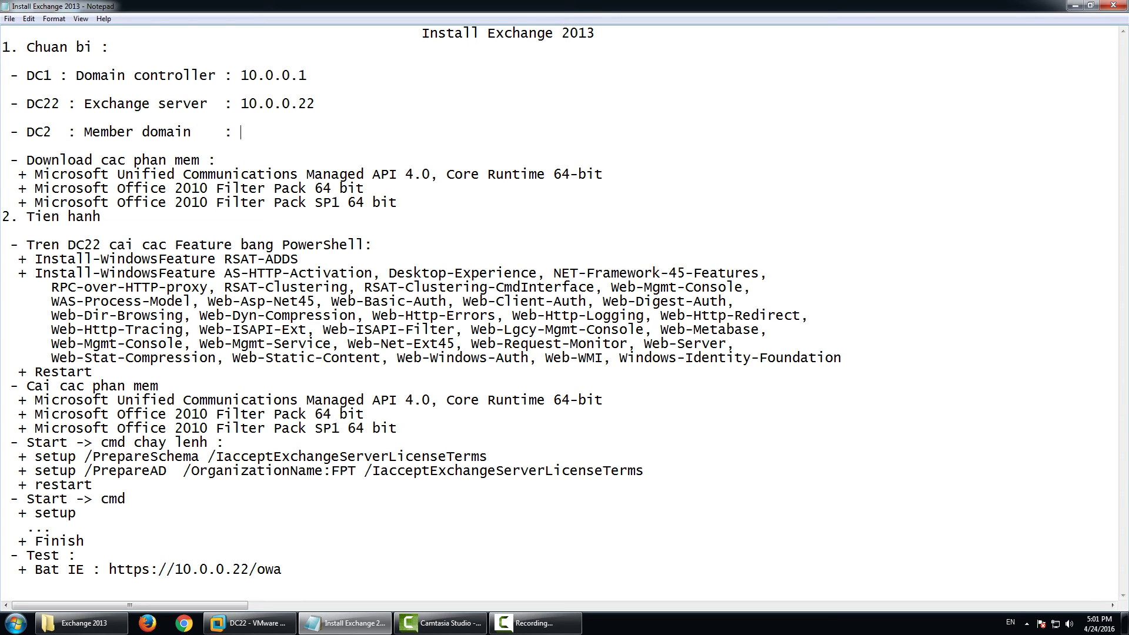
{"action": "type", "text": "    : 10.0.0.2"}
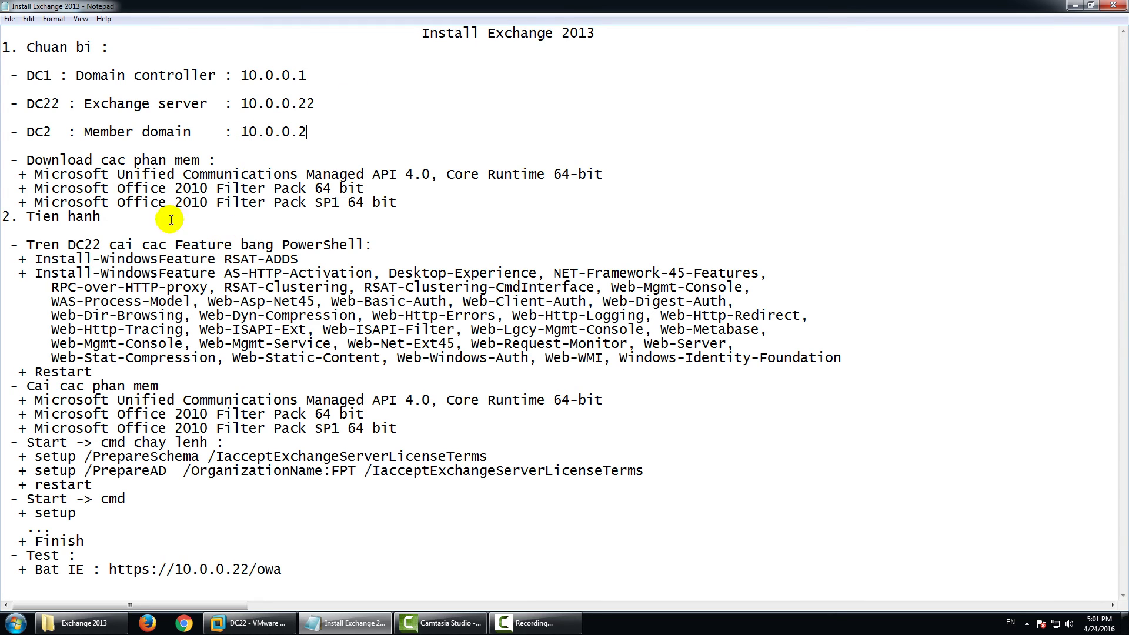
Revert DC2 to its Member snapshot, then go back to DC22 and the notes.
{"action": "left_click", "coordinate": [250, 623]}
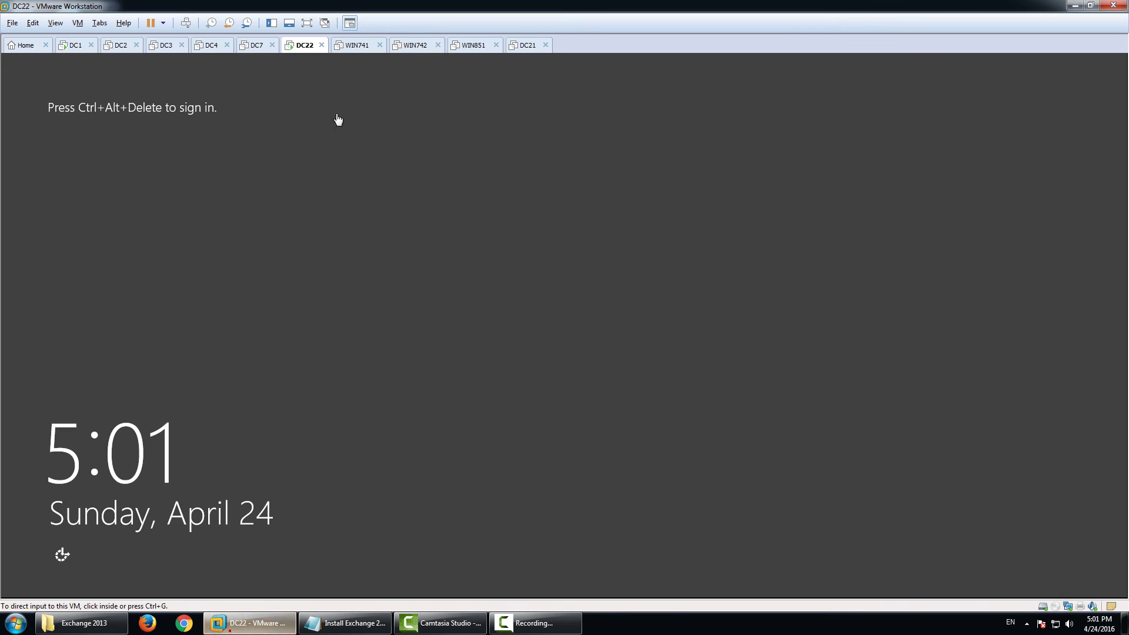
{"action": "left_click", "coordinate": [256, 81]}
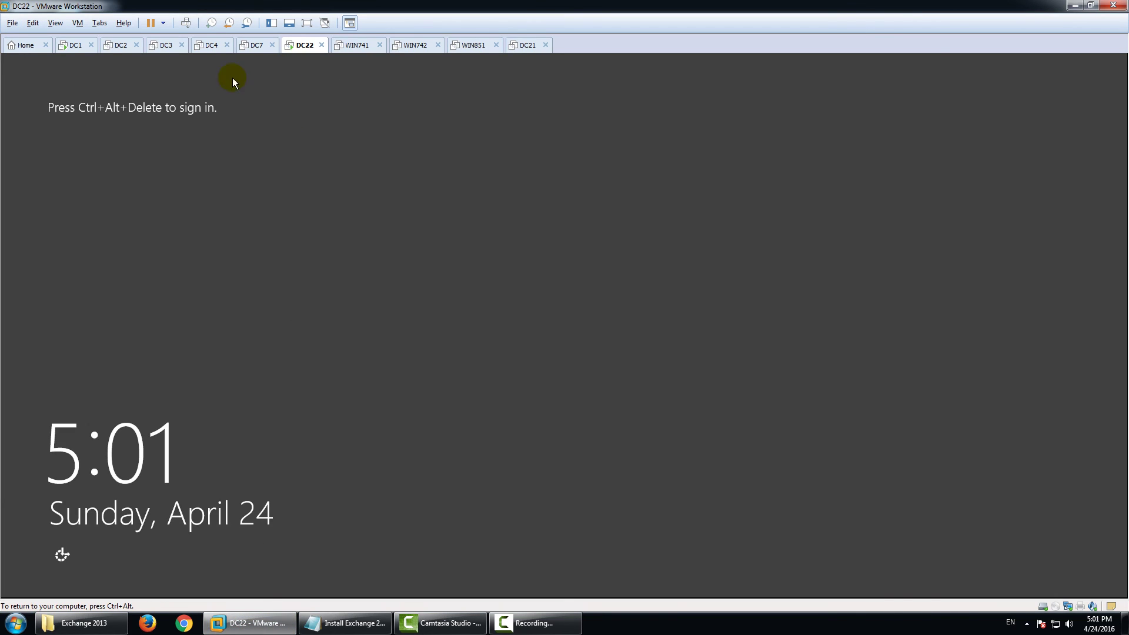
{"action": "left_click", "coordinate": [117, 43]}
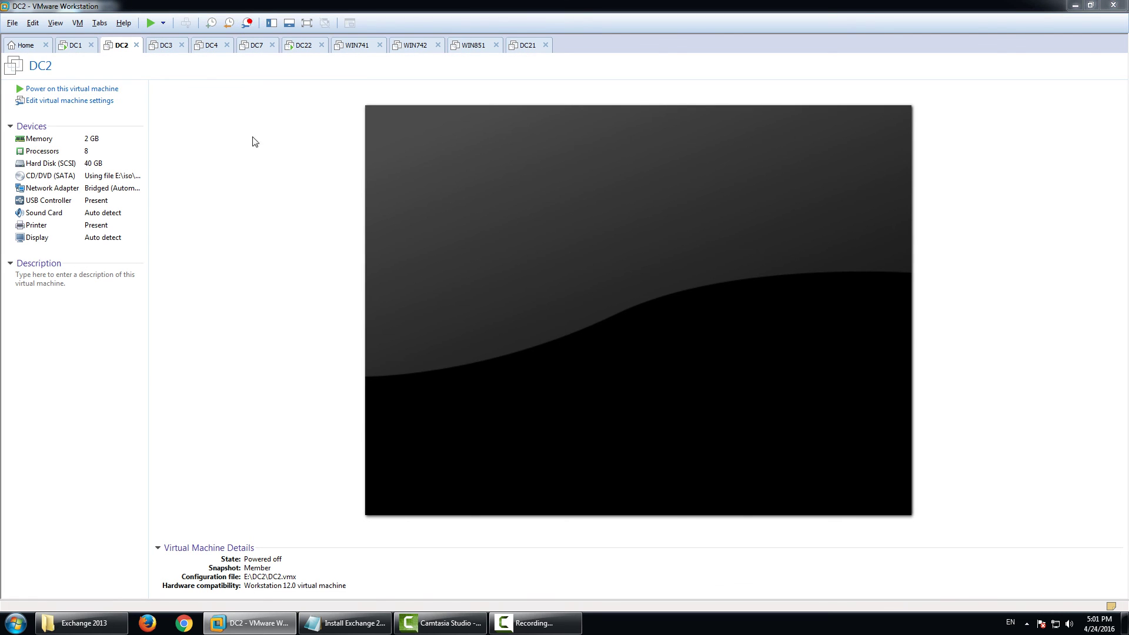
{"action": "key", "text": "ctrl+m"}
{"action": "scroll", "coordinate": [294, 158], "scroll_direction": "up", "scroll_amount": 3}
{"action": "left_click", "coordinate": [292, 154]}
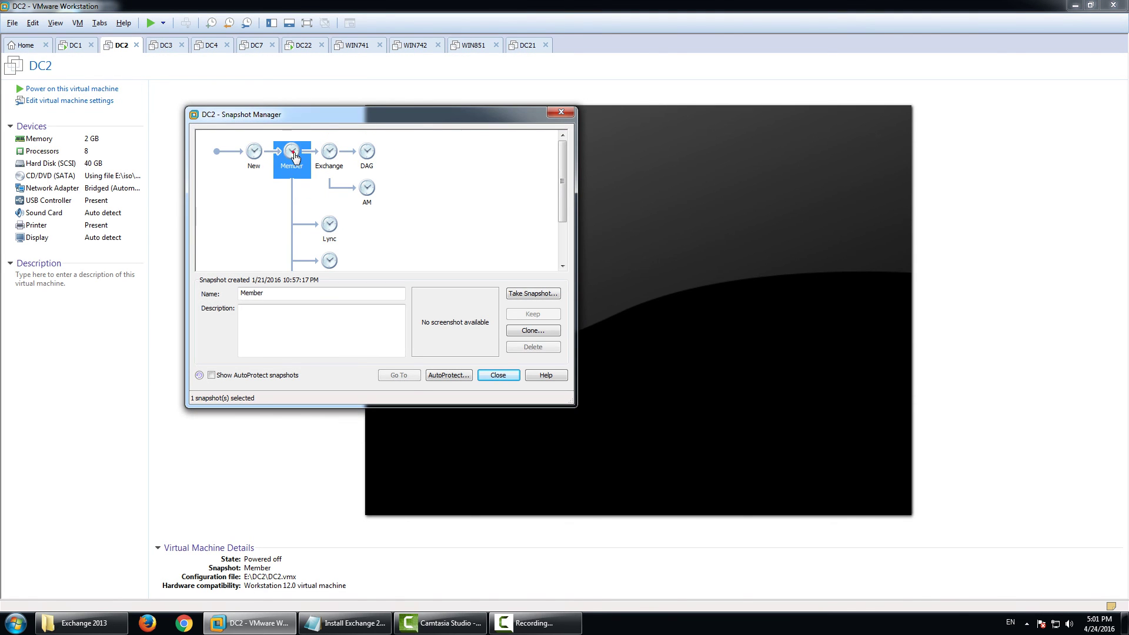
{"action": "left_click", "coordinate": [399, 375]}
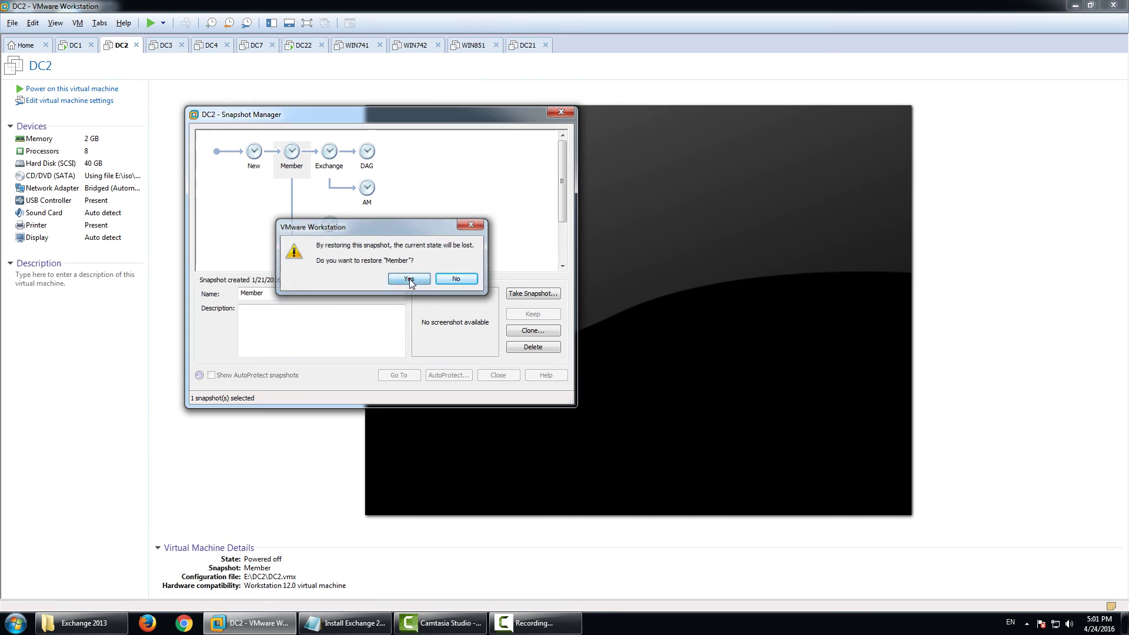
{"action": "left_click", "coordinate": [409, 279]}
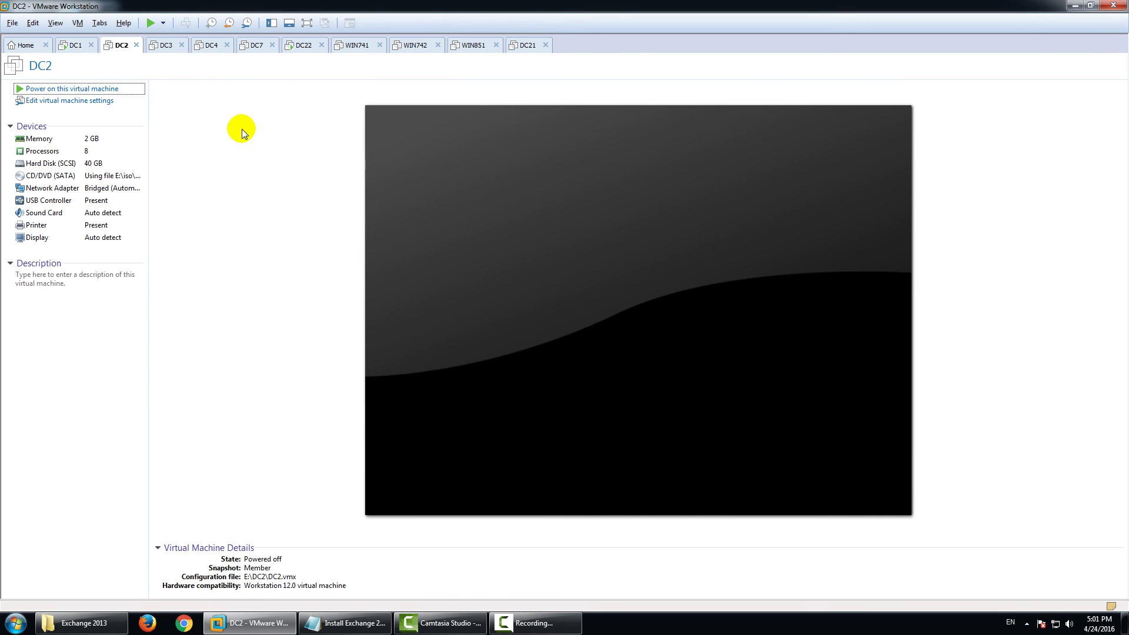
{"action": "left_click", "coordinate": [302, 44]}
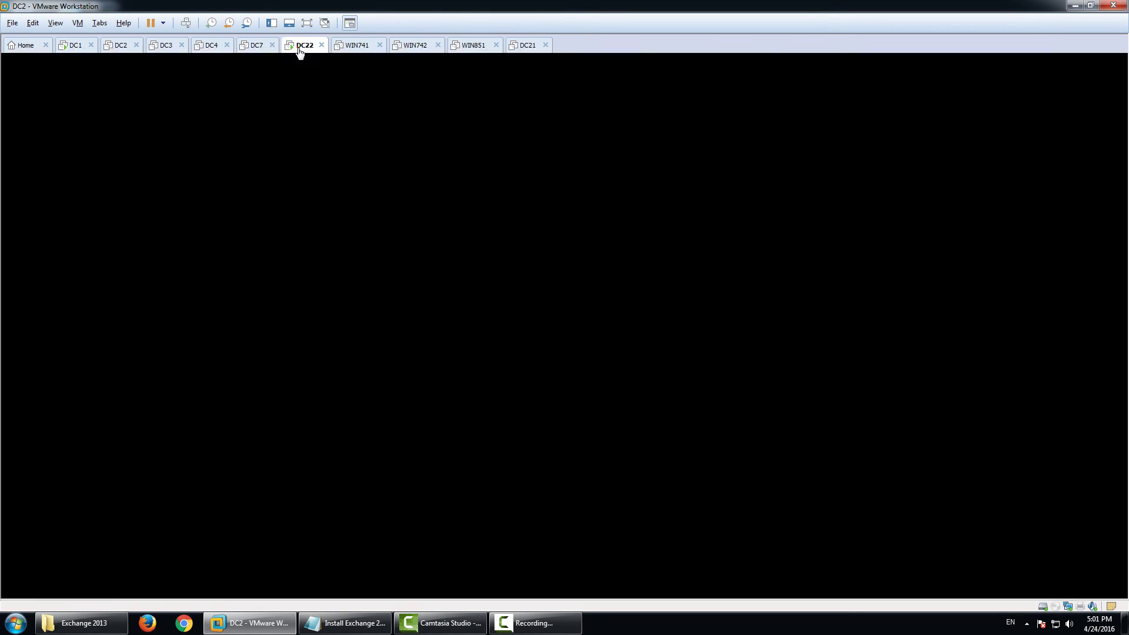
{"action": "left_click", "coordinate": [346, 622]}
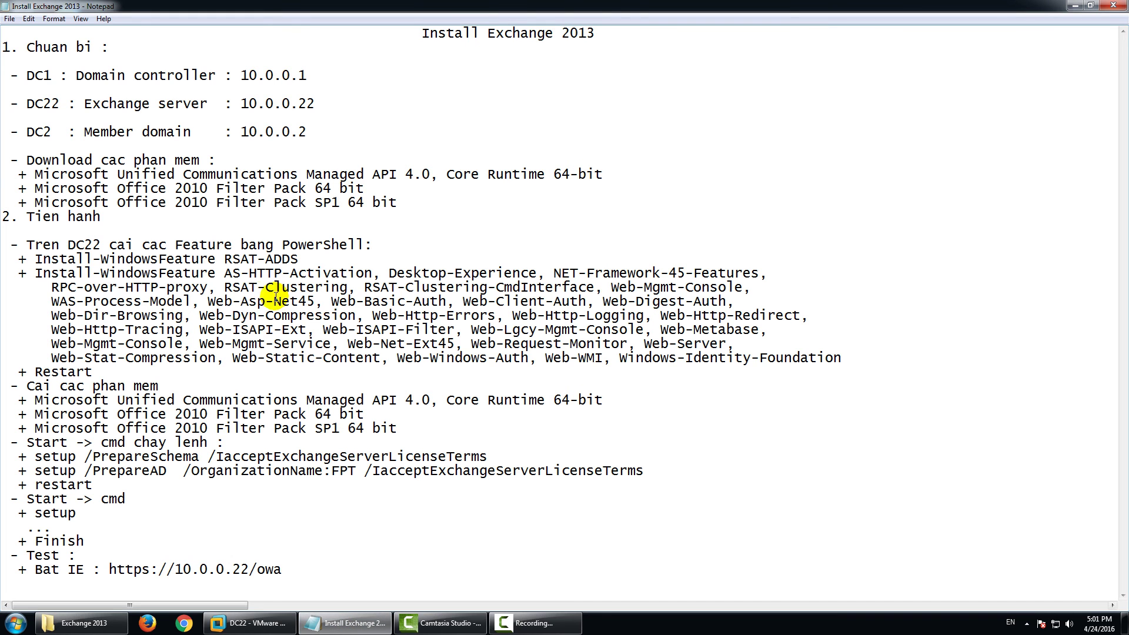
Review the download list heading and the three software packages in the notes.
{"action": "left_click_drag", "start_coordinate": [15, 159], "coordinate": [106, 174]}
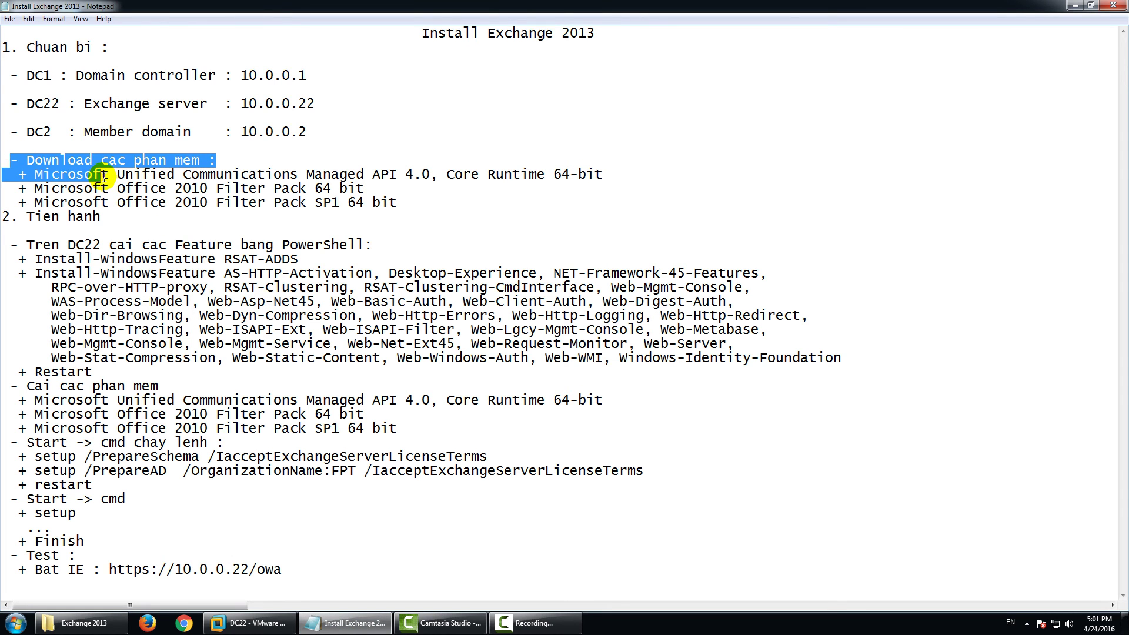
{"action": "left_click", "coordinate": [105, 174]}
{"action": "left_click_drag", "start_coordinate": [19, 175], "coordinate": [407, 204]}
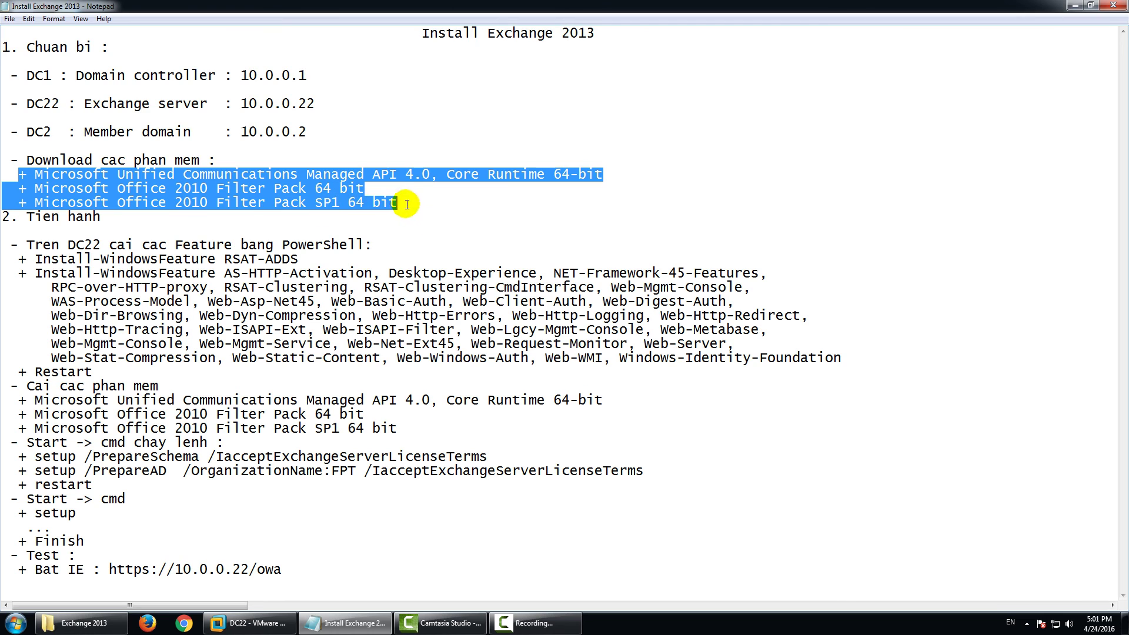
{"action": "left_click", "coordinate": [488, 225]}
In the Exchange 2013 folder, select FilterPack64bit through UcmaRuntimeSetup.
{"action": "left_click", "coordinate": [83, 623]}
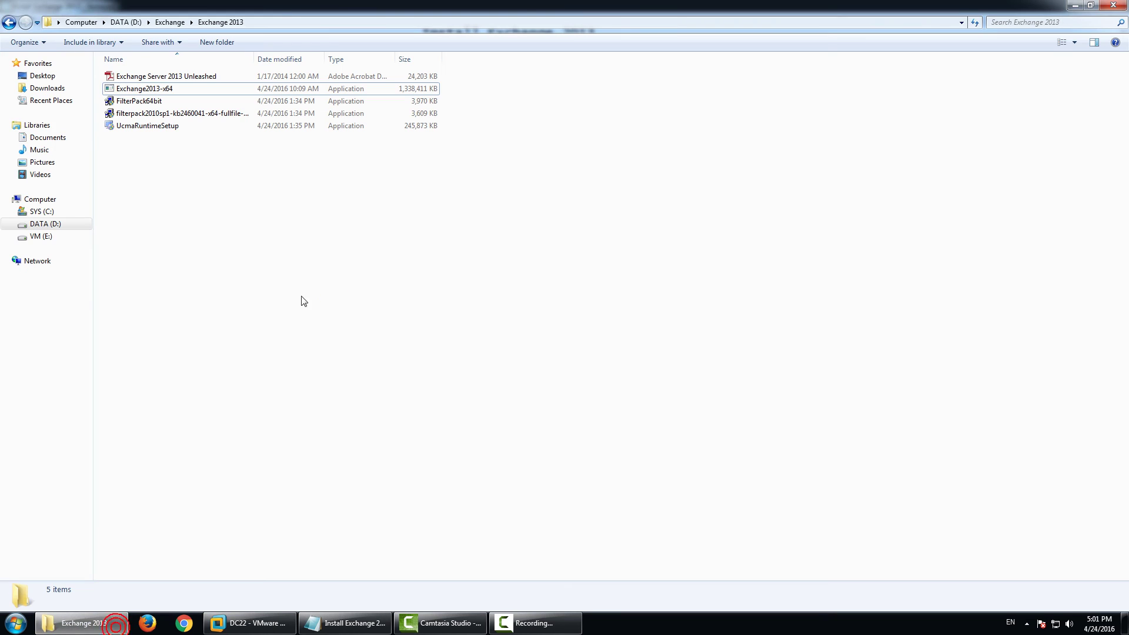
{"action": "left_click", "coordinate": [174, 101]}
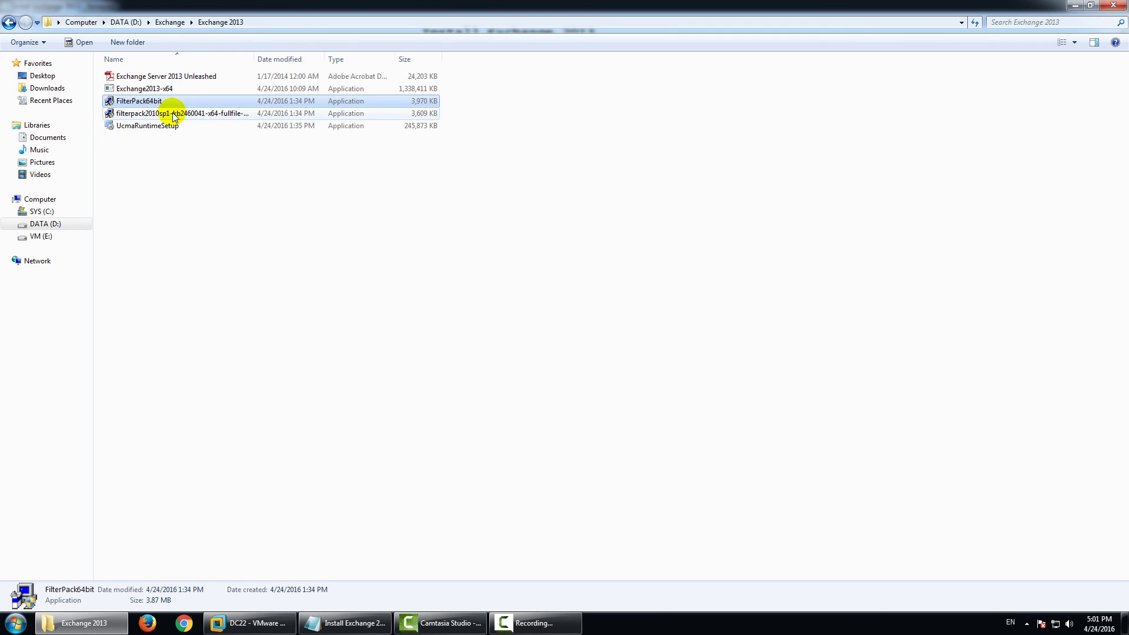
{"action": "left_click", "coordinate": [171, 123], "text": "shift"}
Add Exchange2013-x64 to the selection, then sign in to DC22 with the administrator password.
{"action": "left_click", "coordinate": [176, 88], "text": "ctrl"}
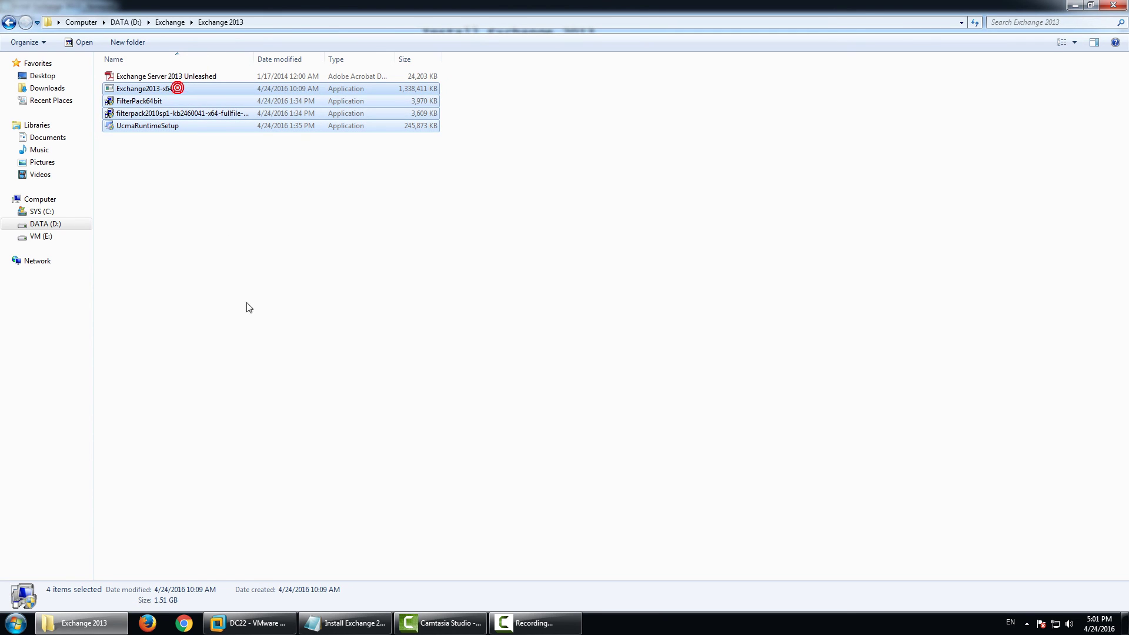
{"action": "left_click", "coordinate": [276, 622]}
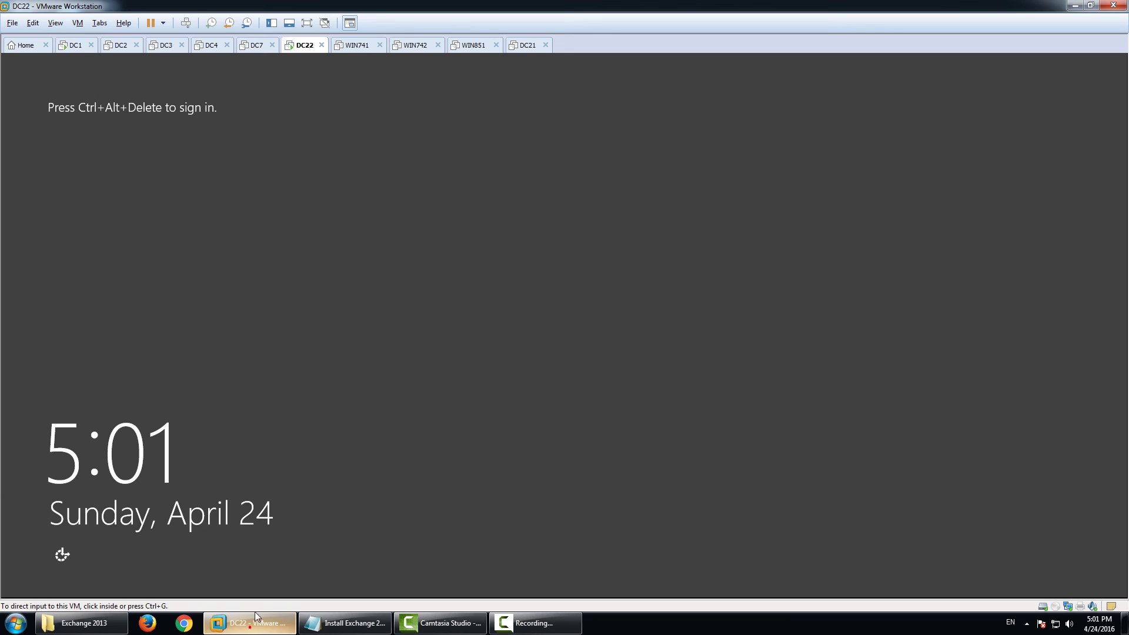
{"action": "key", "text": "ctrl+alt+Insert"}
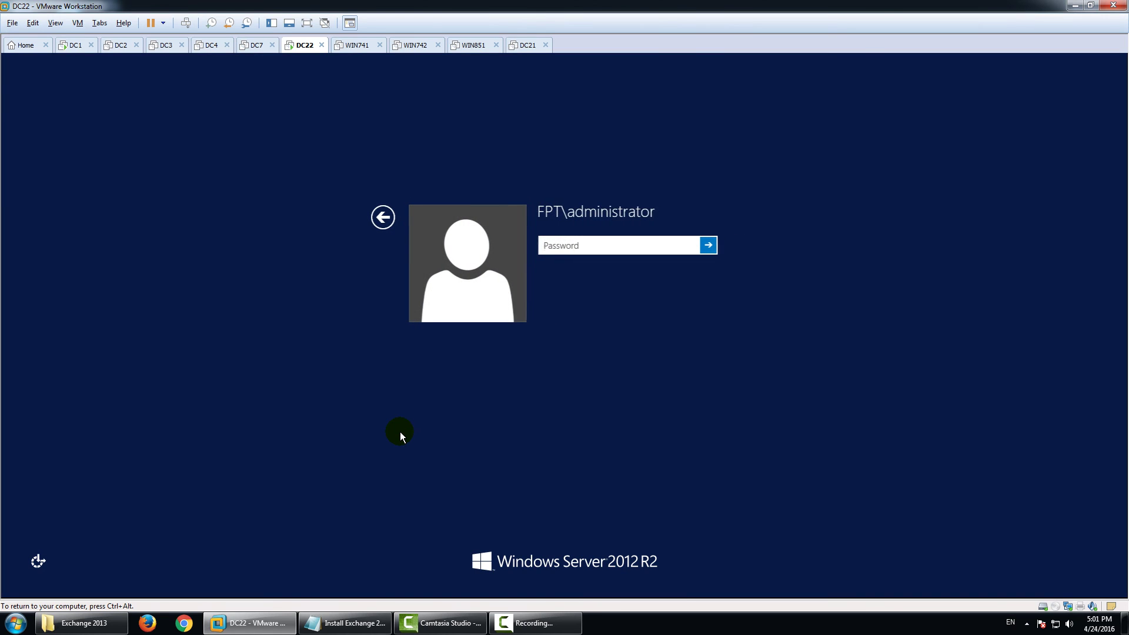
{"action": "type", "text": "P@s"}
{"action": "key", "text": "BackSpace"}
{"action": "key", "text": "BackSpace"}
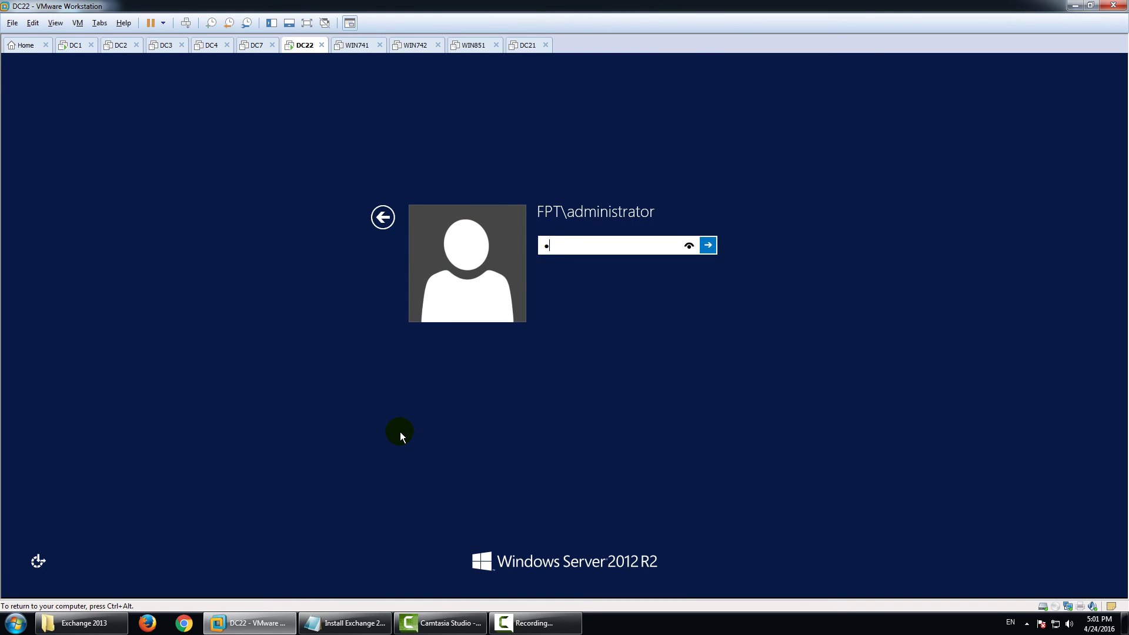
{"action": "key", "text": "BackSpace"}
{"action": "type", "text": "P@ssw0rd"}
{"action": "key", "text": "Return"}
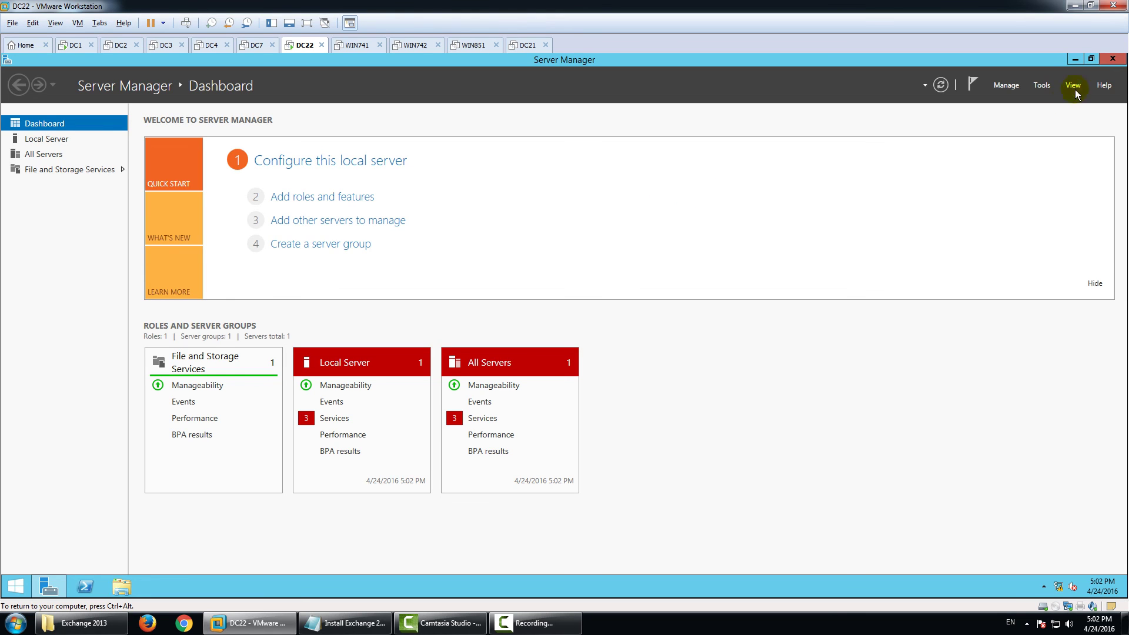
Close Server Manager and copy Exchange2013-x64 through UcmaRuntimeSetup from the Exchange 2013 folder.
{"action": "left_click", "coordinate": [1112, 59]}
{"action": "left_click", "coordinate": [85, 624]}
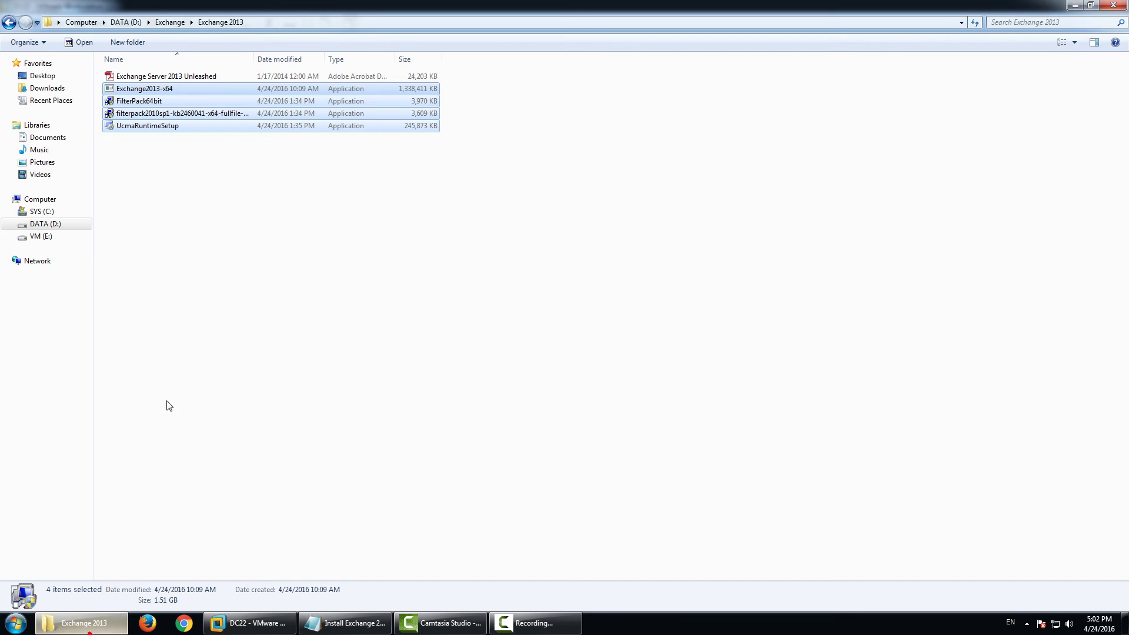
{"action": "right_click", "coordinate": [193, 76]}
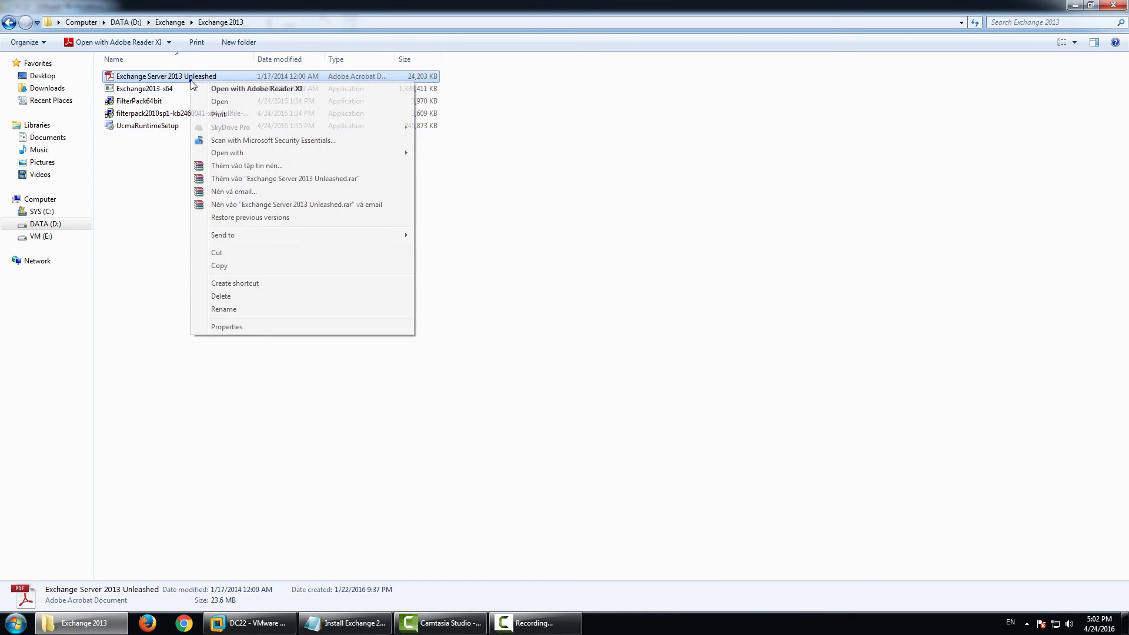
{"action": "left_click", "coordinate": [154, 92]}
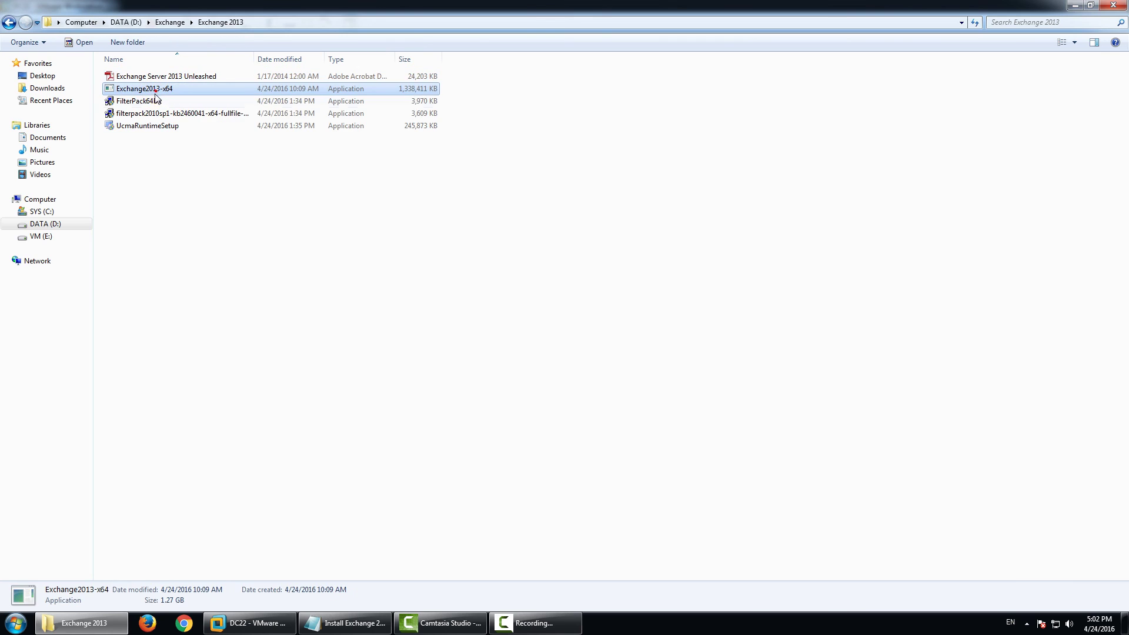
{"action": "left_click", "coordinate": [143, 125], "text": "shift"}
{"action": "right_click", "coordinate": [161, 88]}
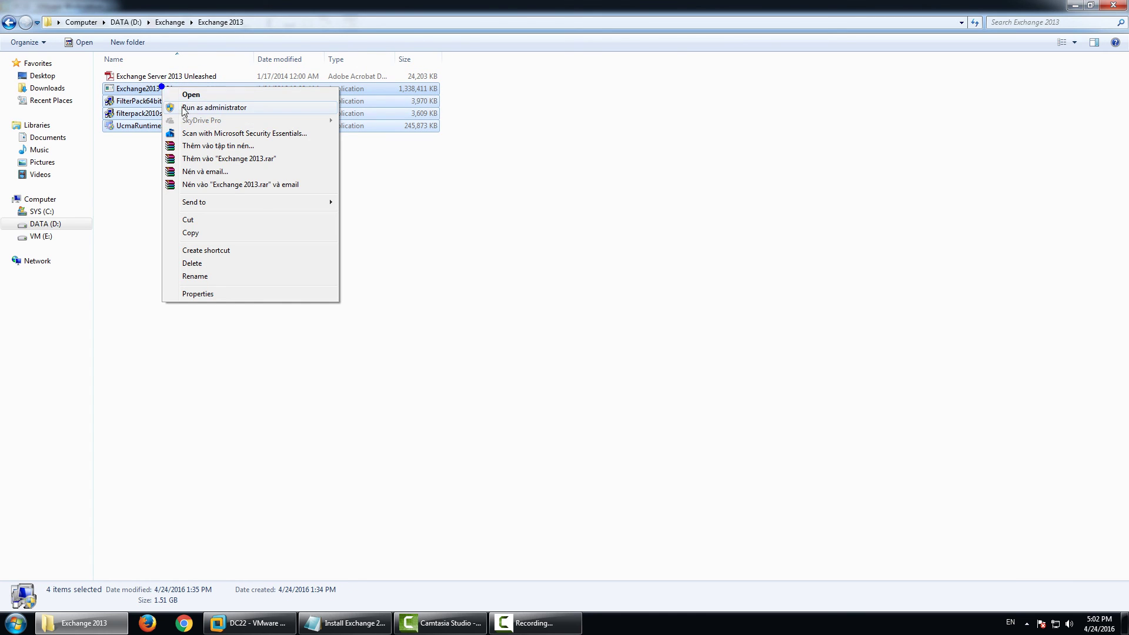
{"action": "left_click", "coordinate": [202, 231]}
Paste the four setup files onto the DC22 desktop, then switch to DC1.
{"action": "left_click", "coordinate": [250, 624]}
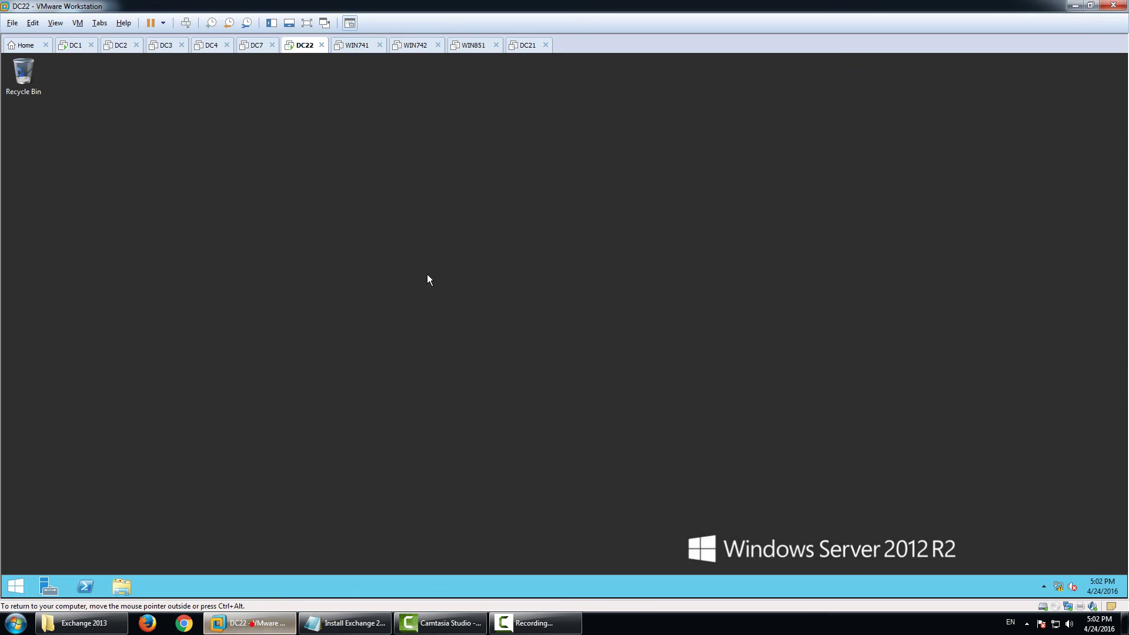
{"action": "right_click", "coordinate": [456, 223]}
{"action": "left_click", "coordinate": [484, 271]}
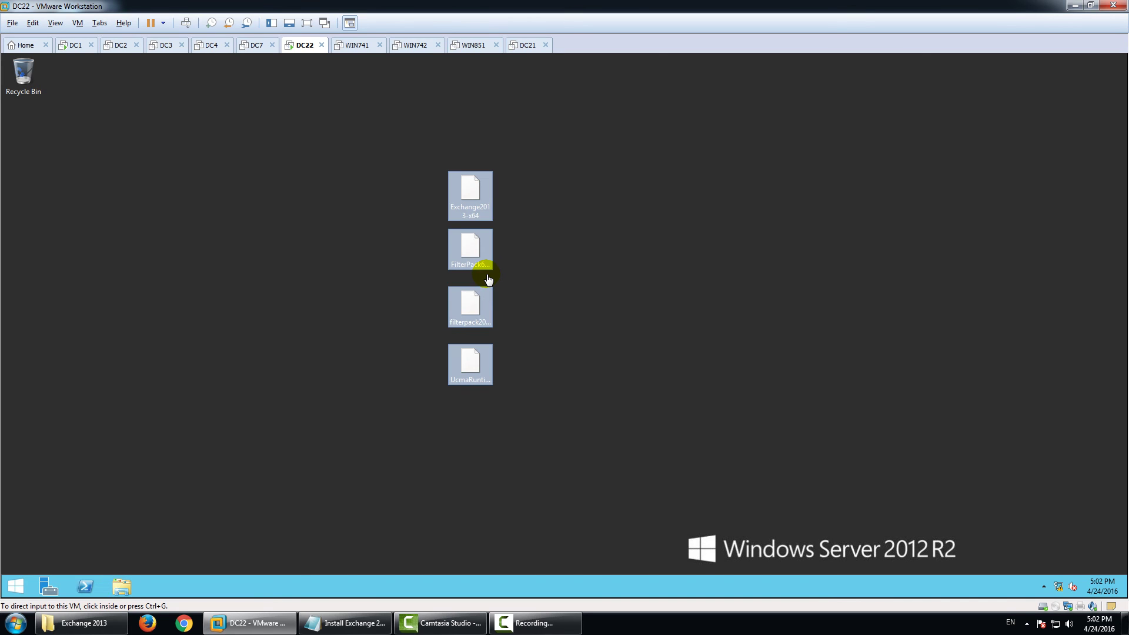
{"action": "left_click", "coordinate": [354, 277]}
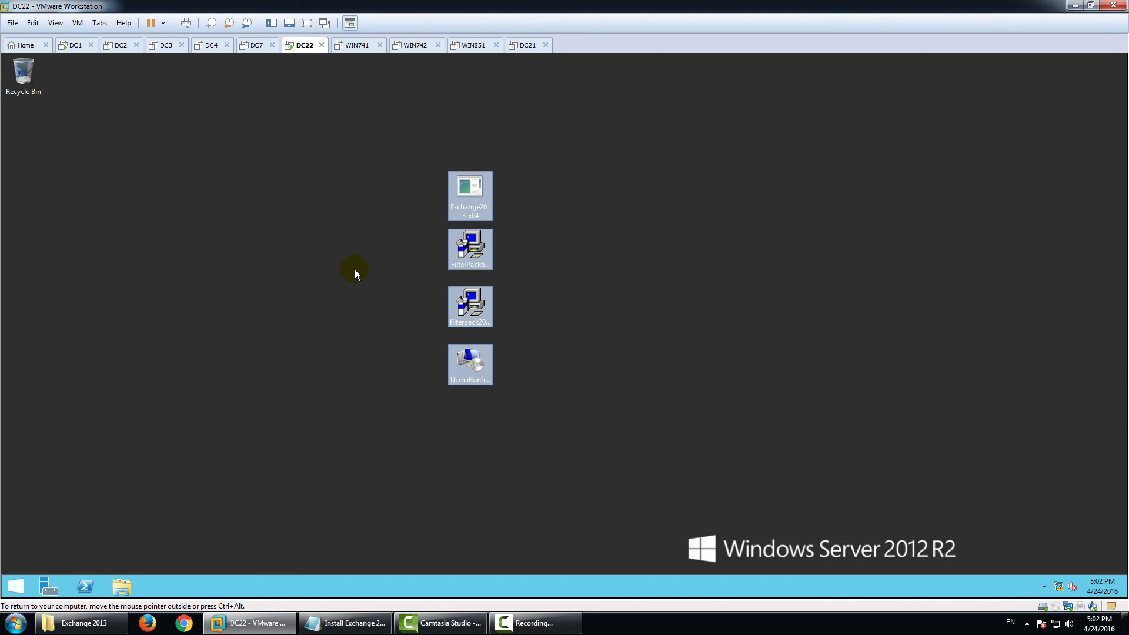
{"action": "left_click", "coordinate": [72, 45]}
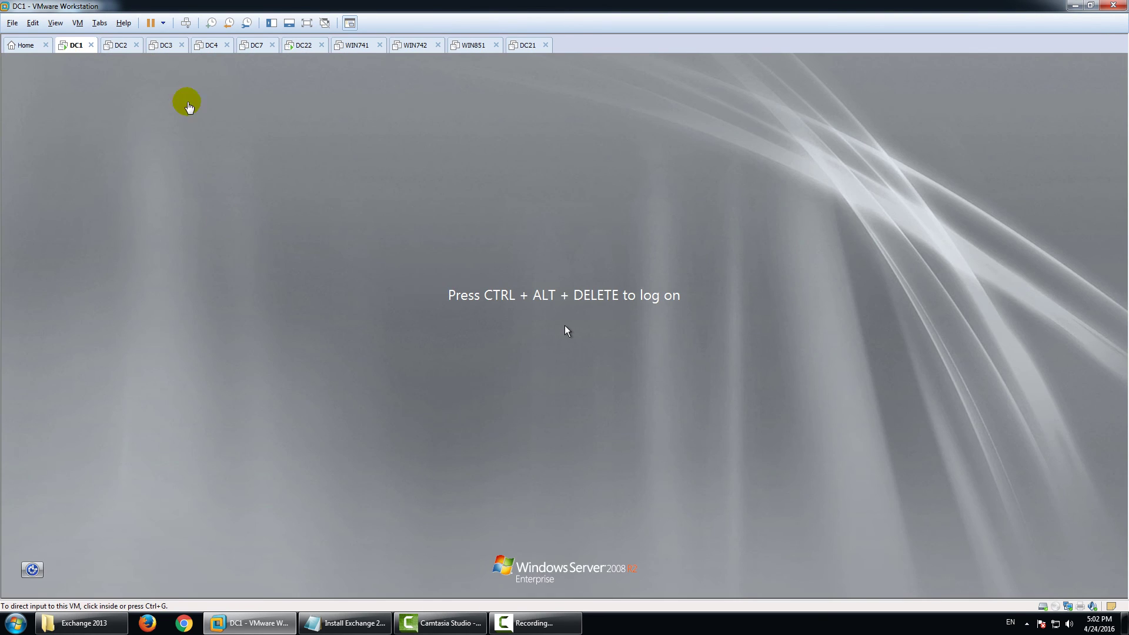
Launch Windows Firewall with Advanced Security on DC22 using wf.msc.
{"action": "left_click", "coordinate": [302, 46]}
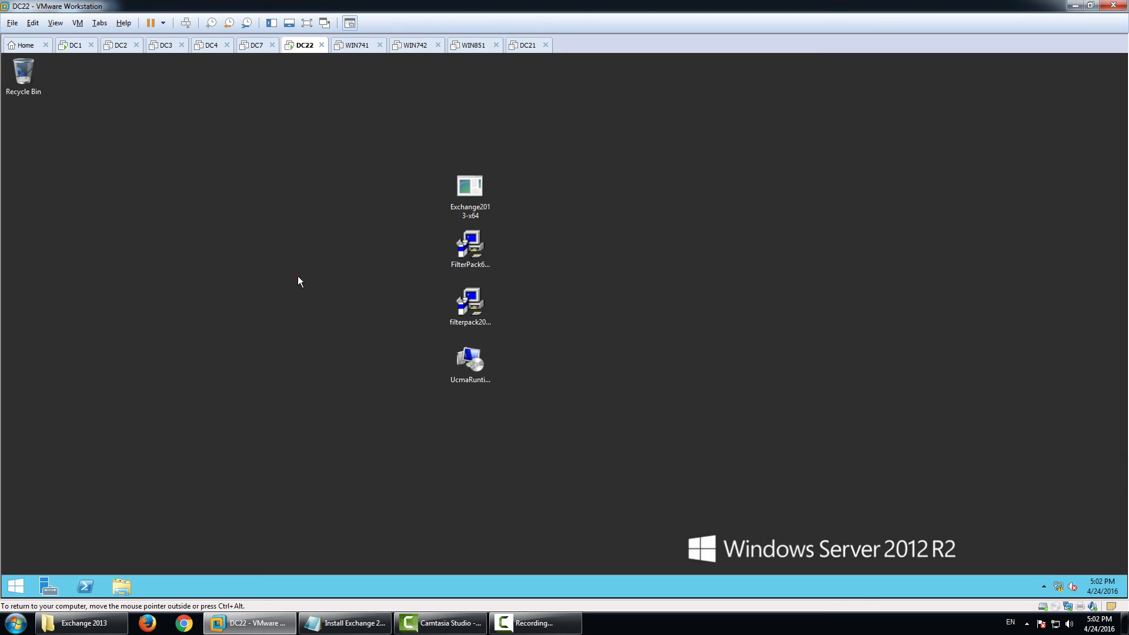
{"action": "key", "text": "super"}
{"action": "type", "text": "wf."}
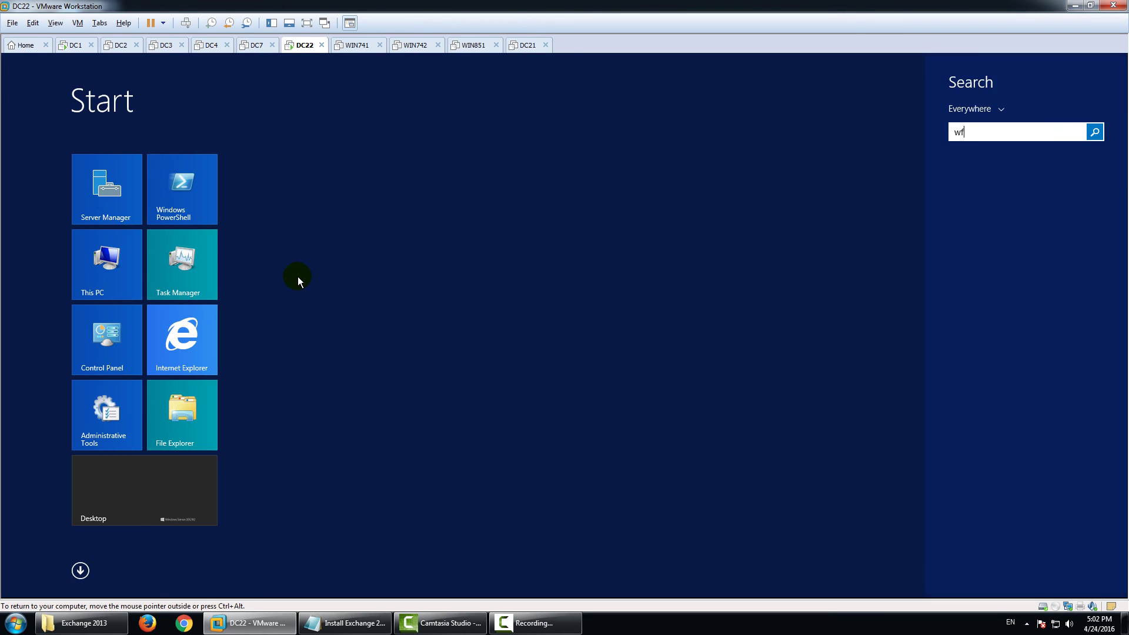
{"action": "type", "text": "msc"}
{"action": "key", "text": "Return"}
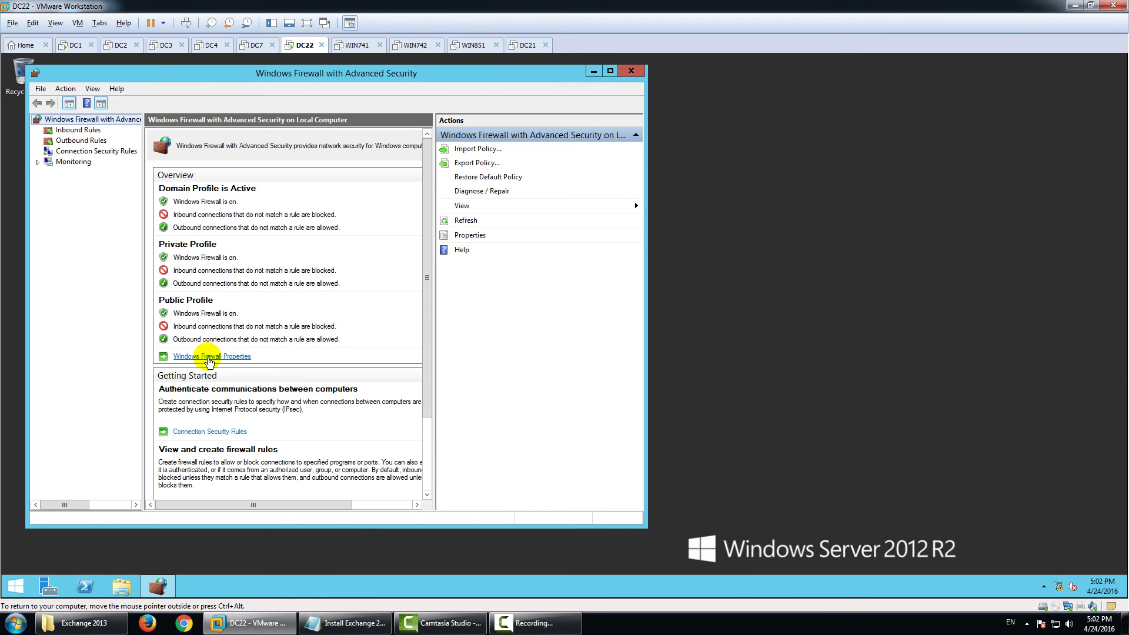
Set the firewall state to Off for the Domain and Private profiles.
{"action": "left_click", "coordinate": [207, 357]}
{"action": "left_click", "coordinate": [383, 233]}
{"action": "left_click", "coordinate": [382, 252]}
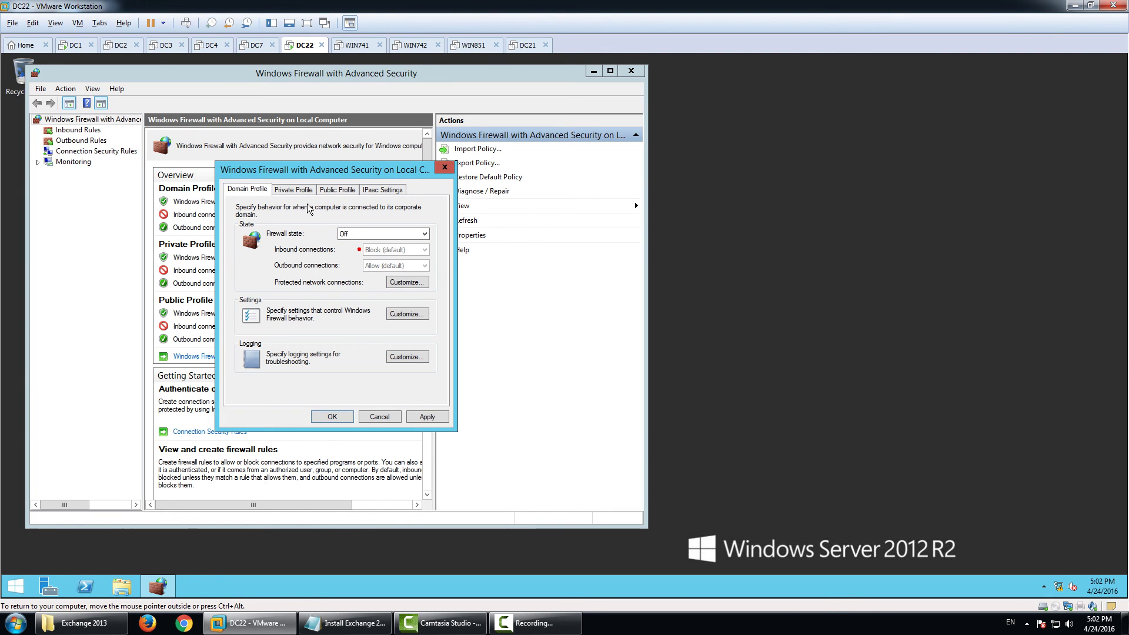
{"action": "left_click", "coordinate": [294, 189]}
{"action": "left_click", "coordinate": [383, 233]}
{"action": "left_click", "coordinate": [365, 233]}
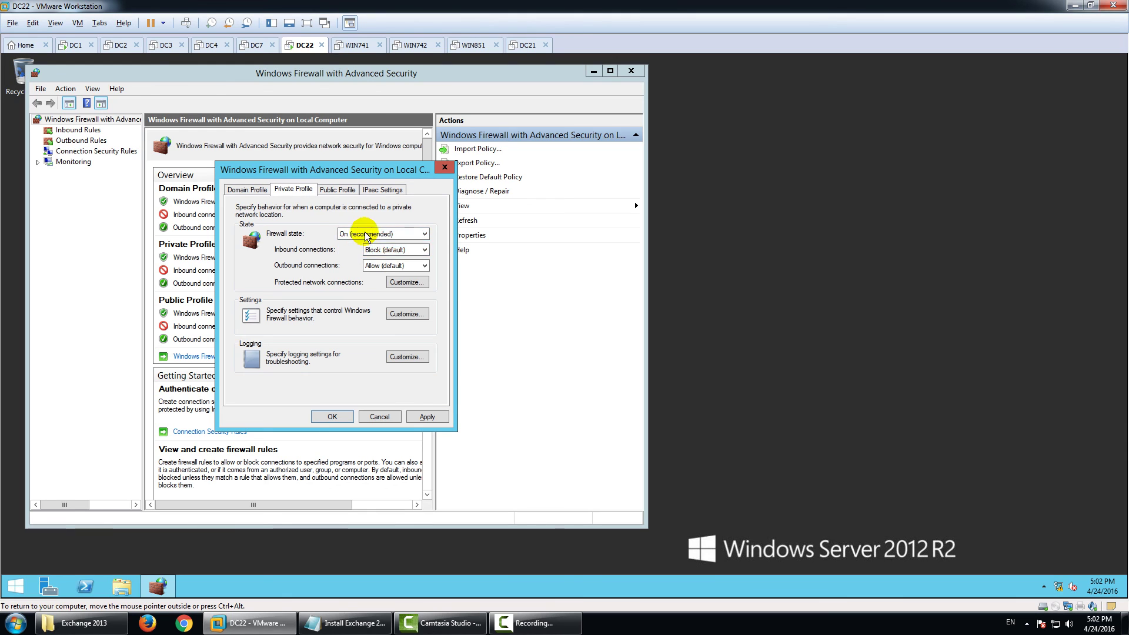
{"action": "left_click", "coordinate": [364, 232]}
{"action": "left_click", "coordinate": [357, 252]}
Set the Public profile firewall state to Off, apply the changes and close the console.
{"action": "left_click", "coordinate": [338, 189]}
{"action": "left_click", "coordinate": [377, 233]}
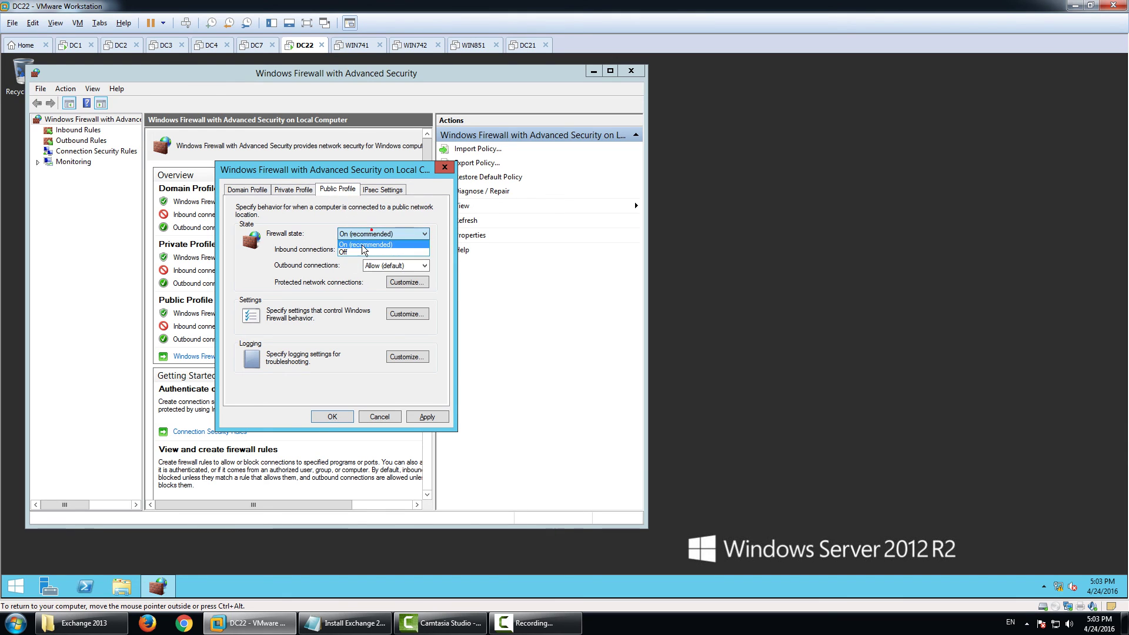
{"action": "left_click", "coordinate": [355, 252]}
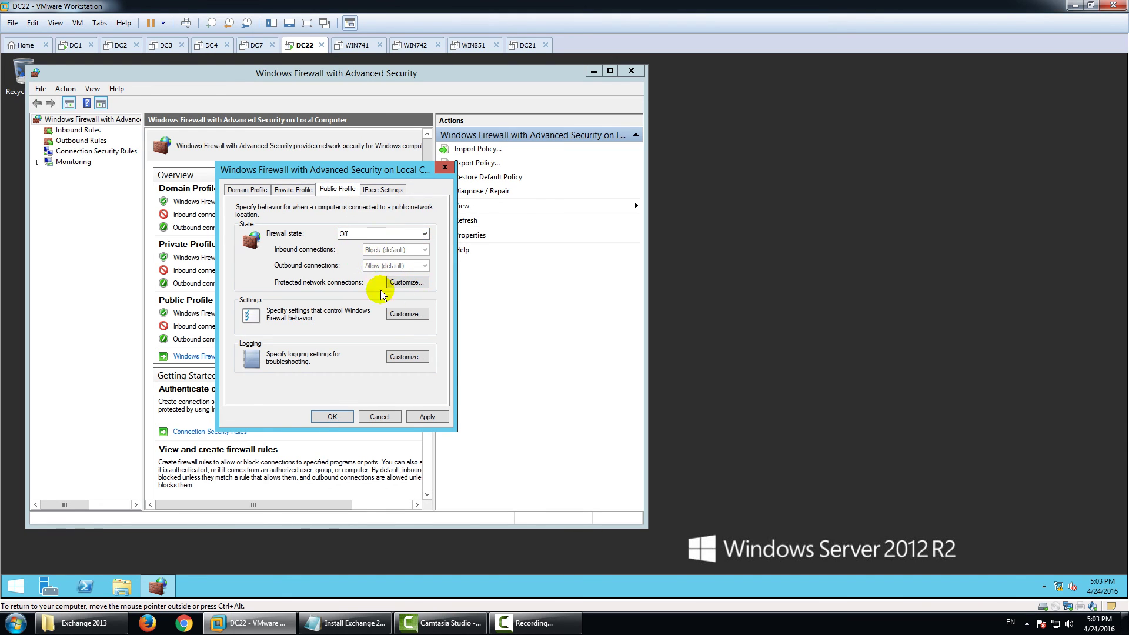
{"action": "left_click", "coordinate": [417, 417]}
{"action": "left_click", "coordinate": [333, 417]}
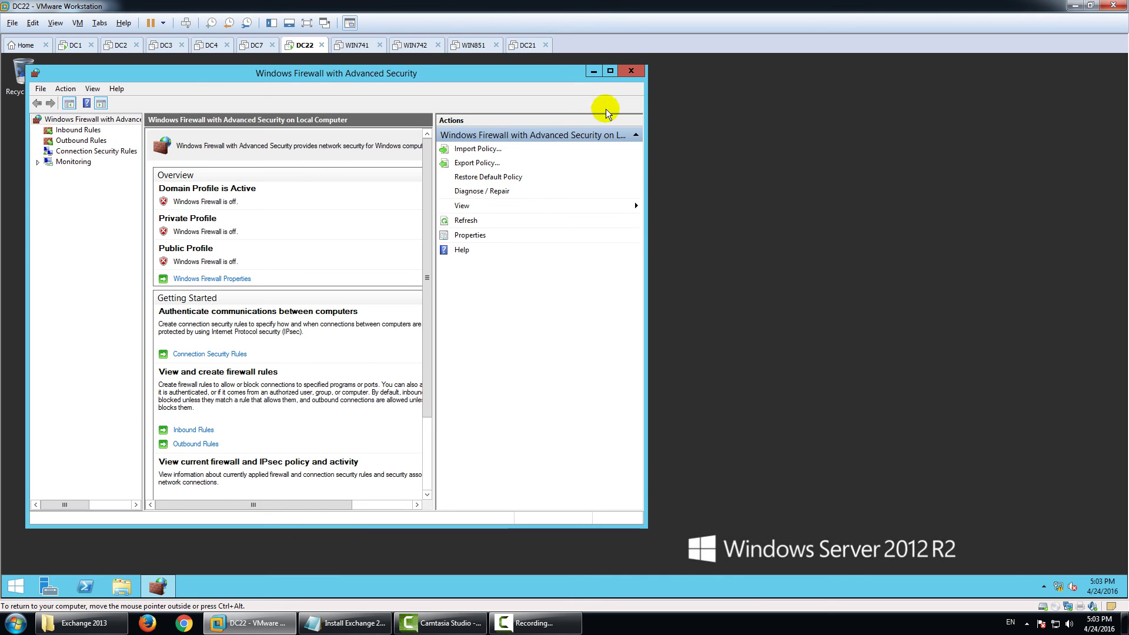
{"action": "left_click", "coordinate": [630, 71]}
Review the feature-install instruction in the notes and open Windows PowerShell on DC22.
{"action": "left_click", "coordinate": [344, 622]}
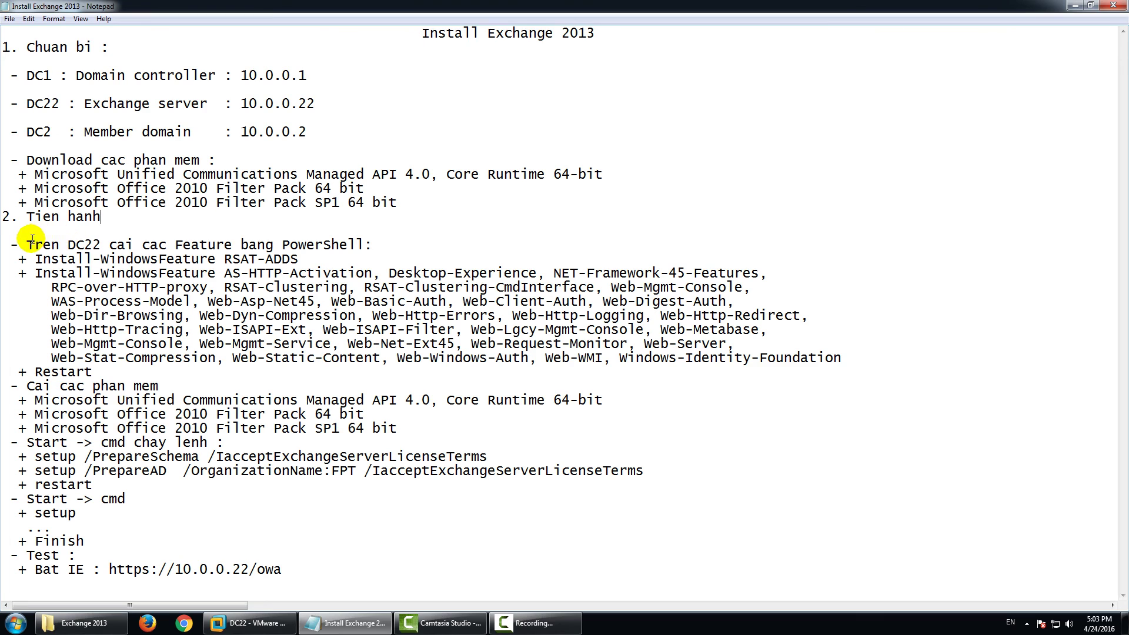
{"action": "left_click_drag", "start_coordinate": [26, 245], "coordinate": [364, 244]}
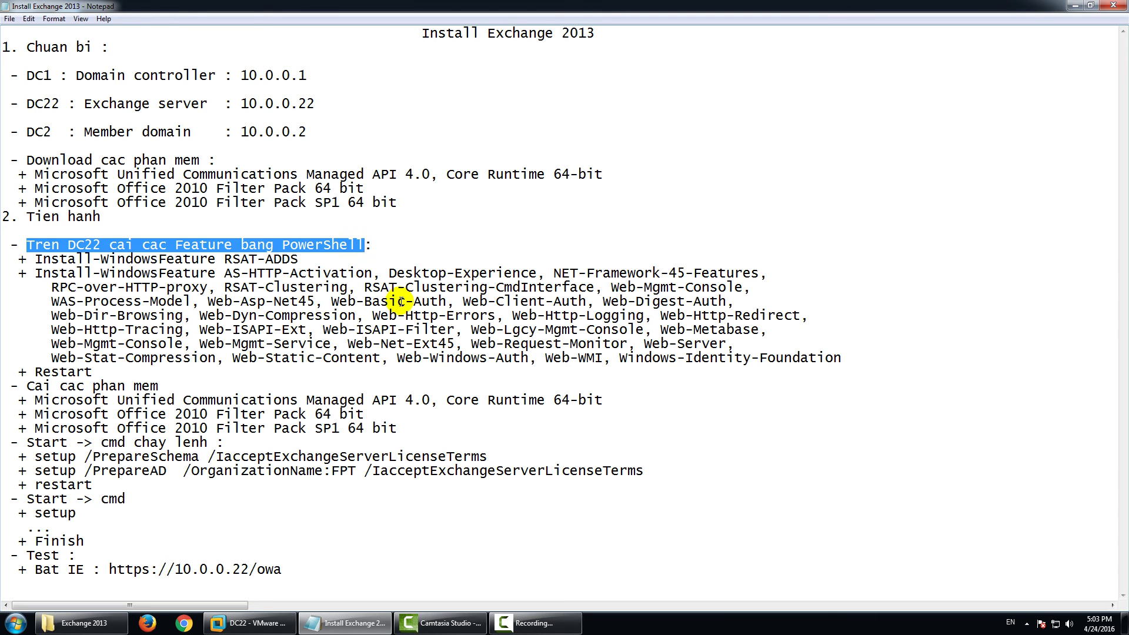
{"action": "left_click", "coordinate": [249, 622]}
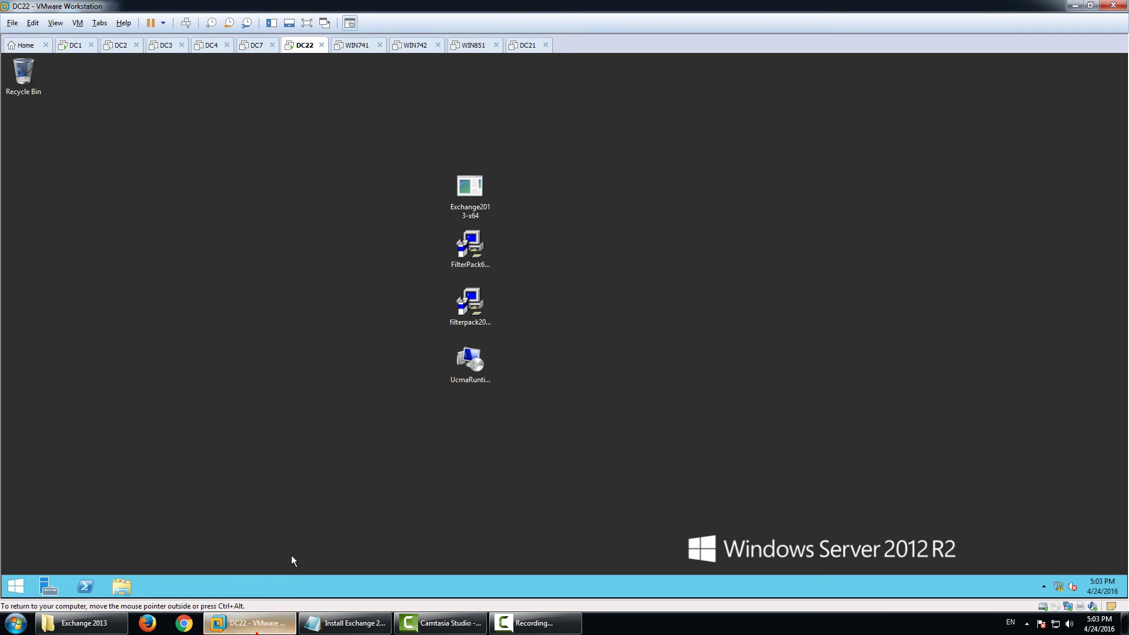
{"action": "left_click", "coordinate": [87, 586]}
{"action": "left_click", "coordinate": [312, 238]}
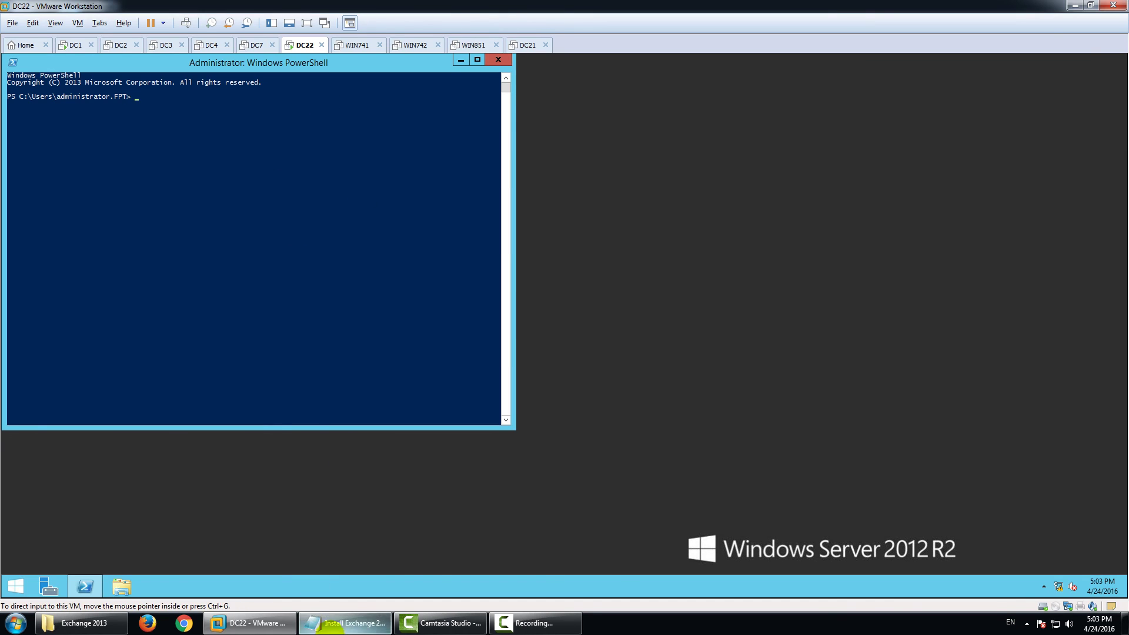
Copy 'Install-WindowsFeature RSAT-ADDS' from the notes and run it in DC22's PowerShell.
{"action": "left_click", "coordinate": [345, 623]}
{"action": "left_click_drag", "start_coordinate": [37, 259], "coordinate": [298, 258]}
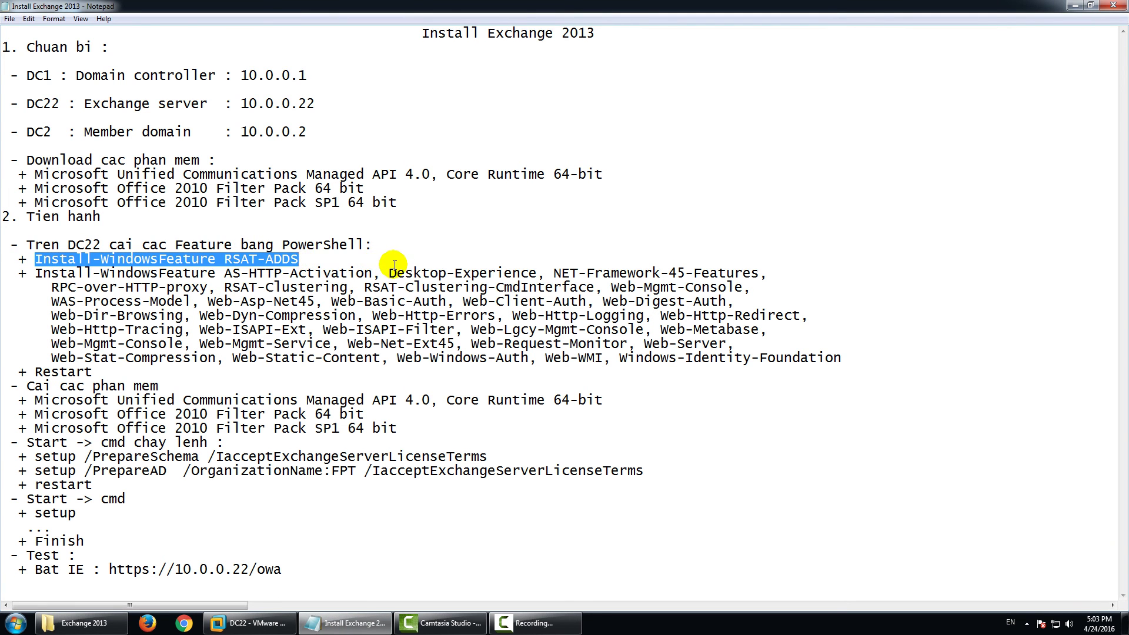
{"action": "right_click", "coordinate": [274, 262]}
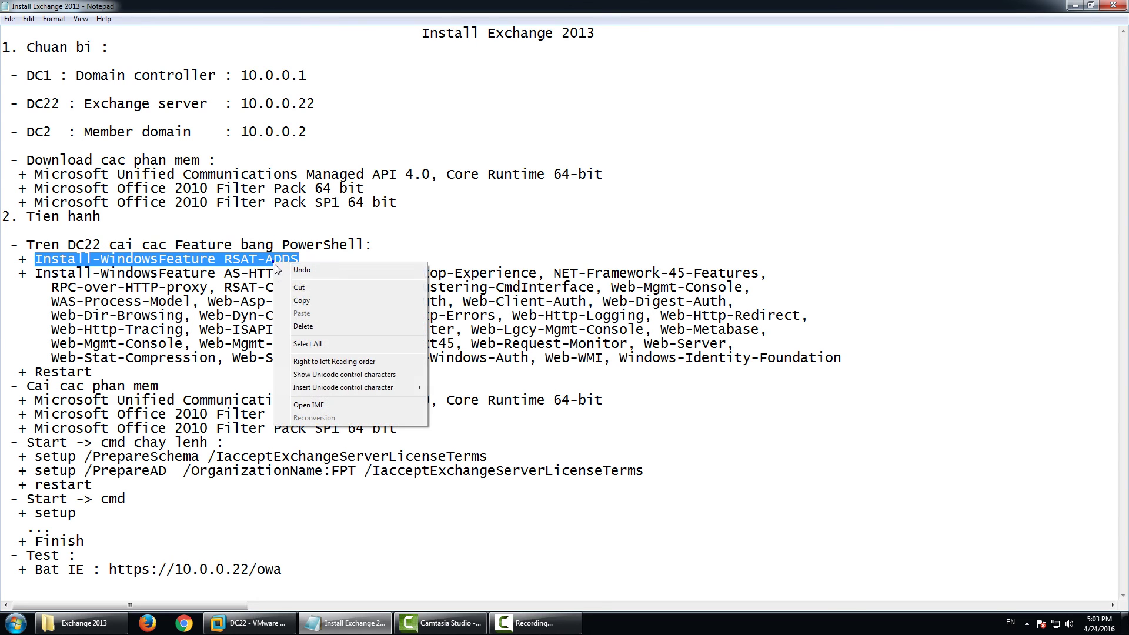
{"action": "left_click", "coordinate": [282, 299]}
{"action": "left_click", "coordinate": [254, 625]}
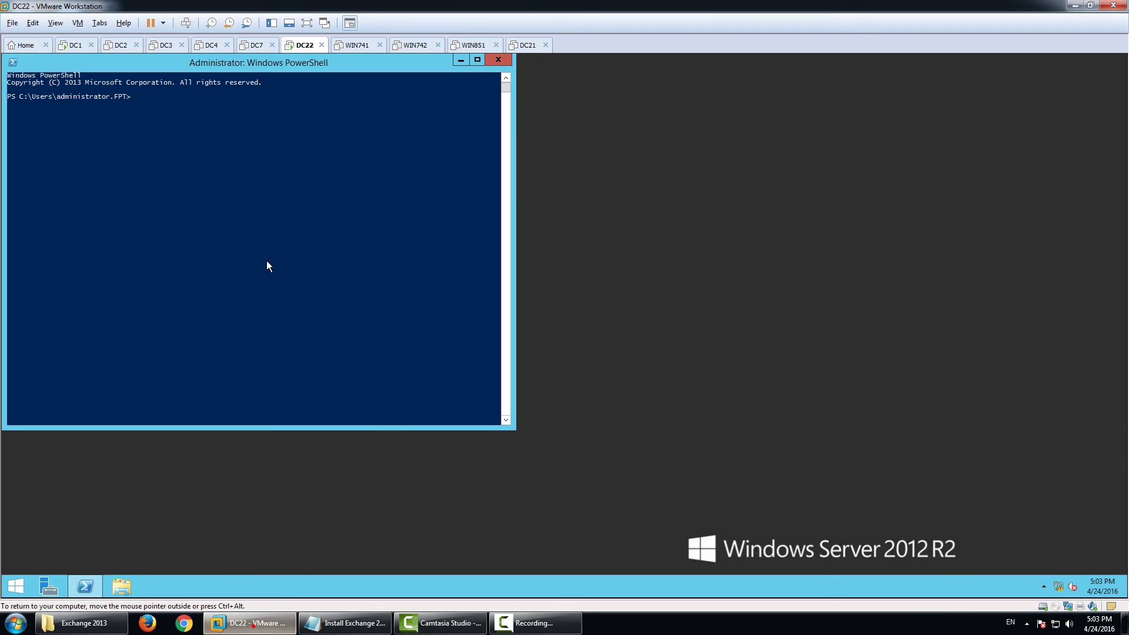
{"action": "right_click", "coordinate": [274, 180]}
{"action": "key", "text": "Return"}
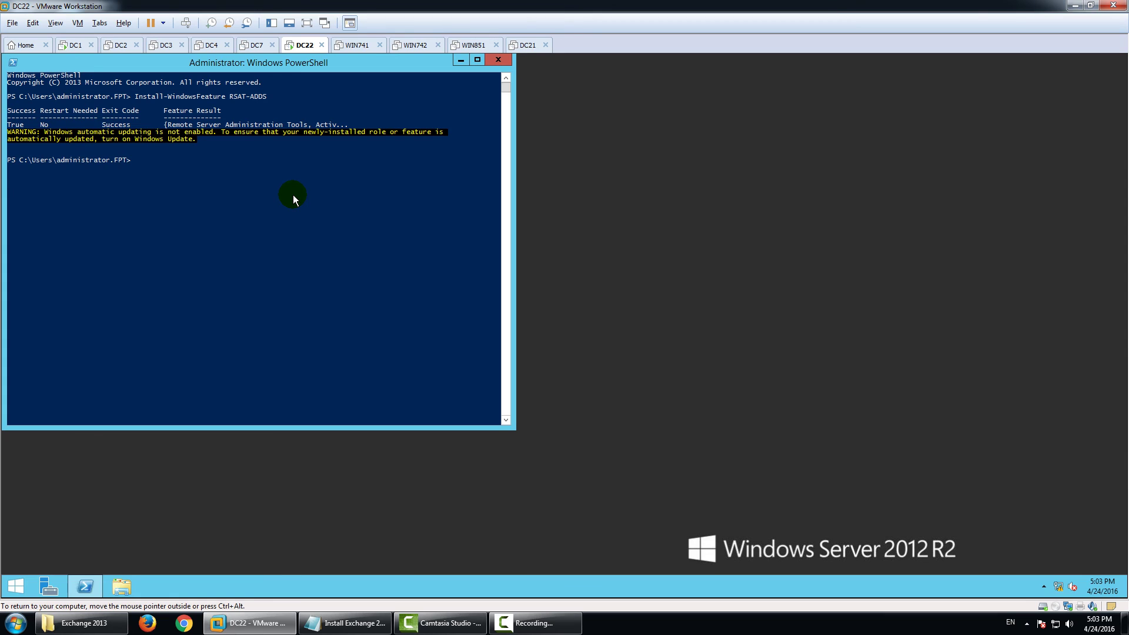
Restart the DC22 server and dismiss the explorer.exe error message.
{"action": "right_click", "coordinate": [16, 586]}
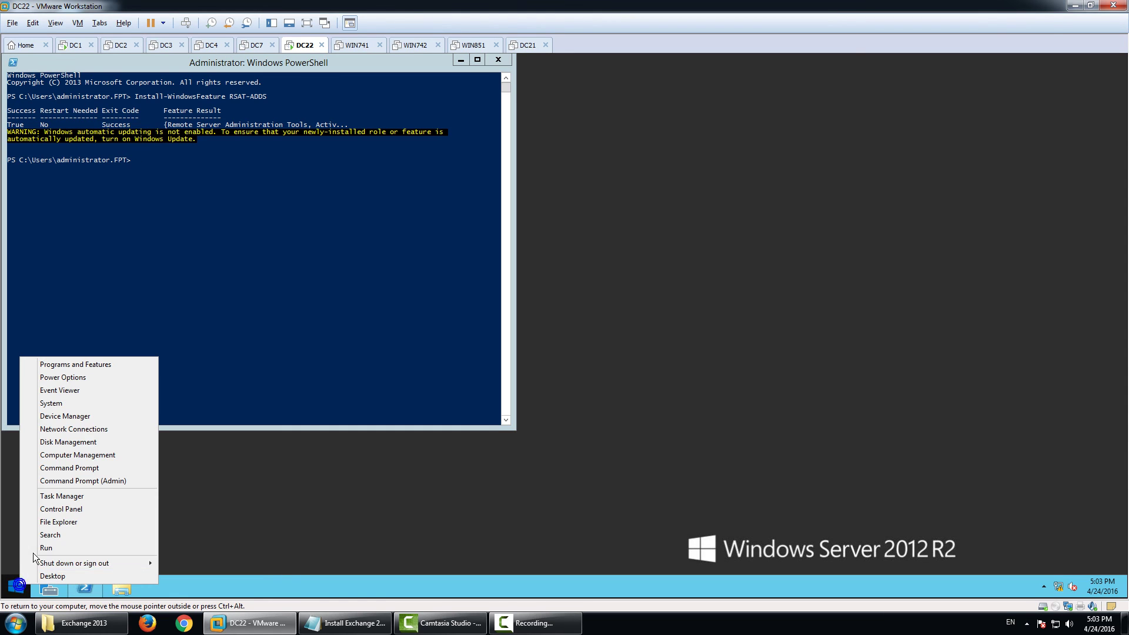
{"action": "mouse_move", "coordinate": [147, 562]}
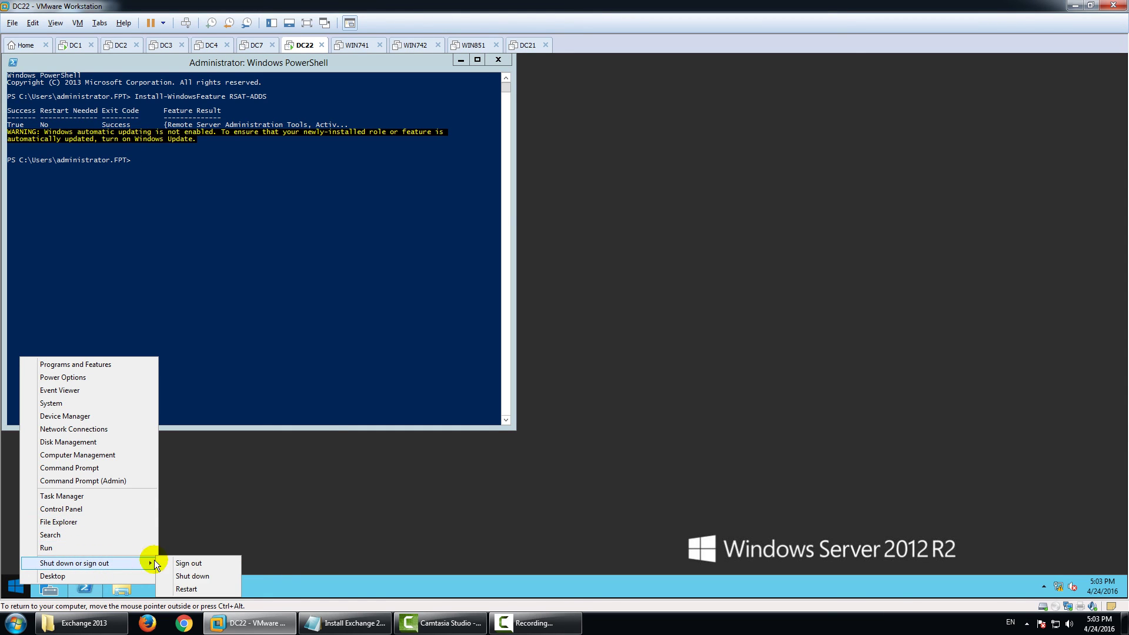
{"action": "left_click", "coordinate": [184, 579]}
{"action": "left_click", "coordinate": [189, 560]}
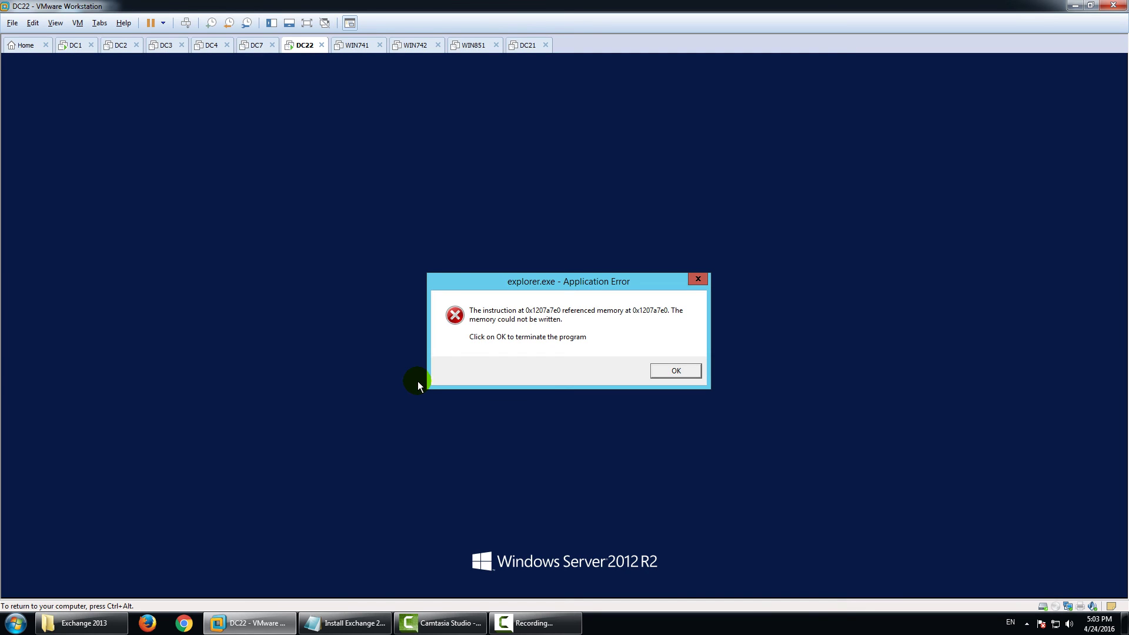
{"action": "left_click", "coordinate": [677, 369]}
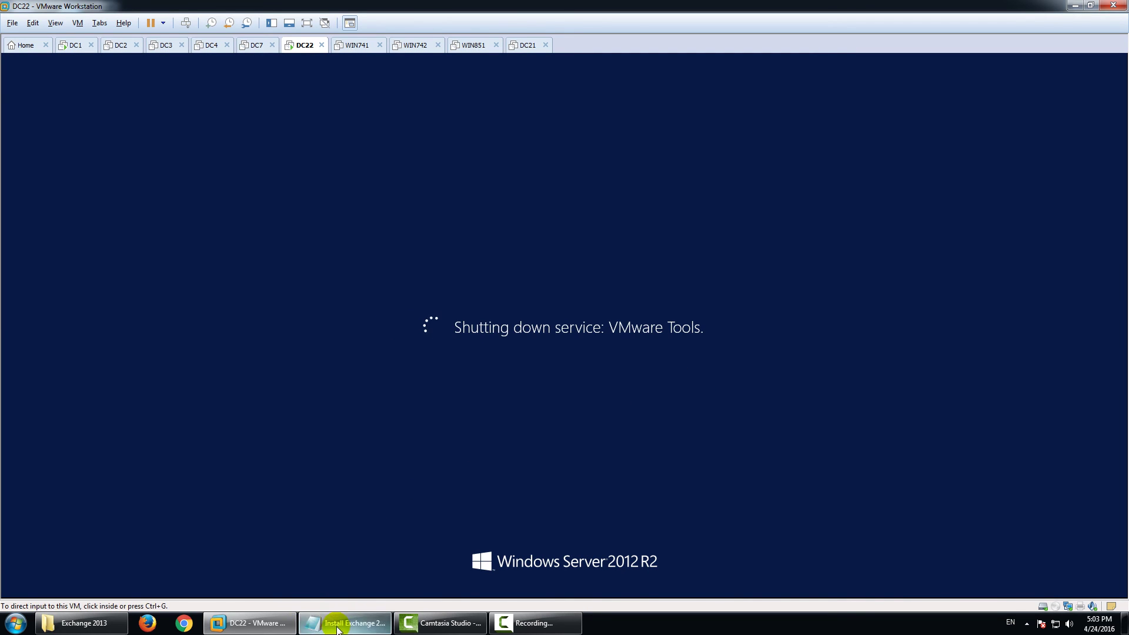
Review the second Install-WindowsFeature command in the installation notes.
{"action": "left_click", "coordinate": [344, 622]}
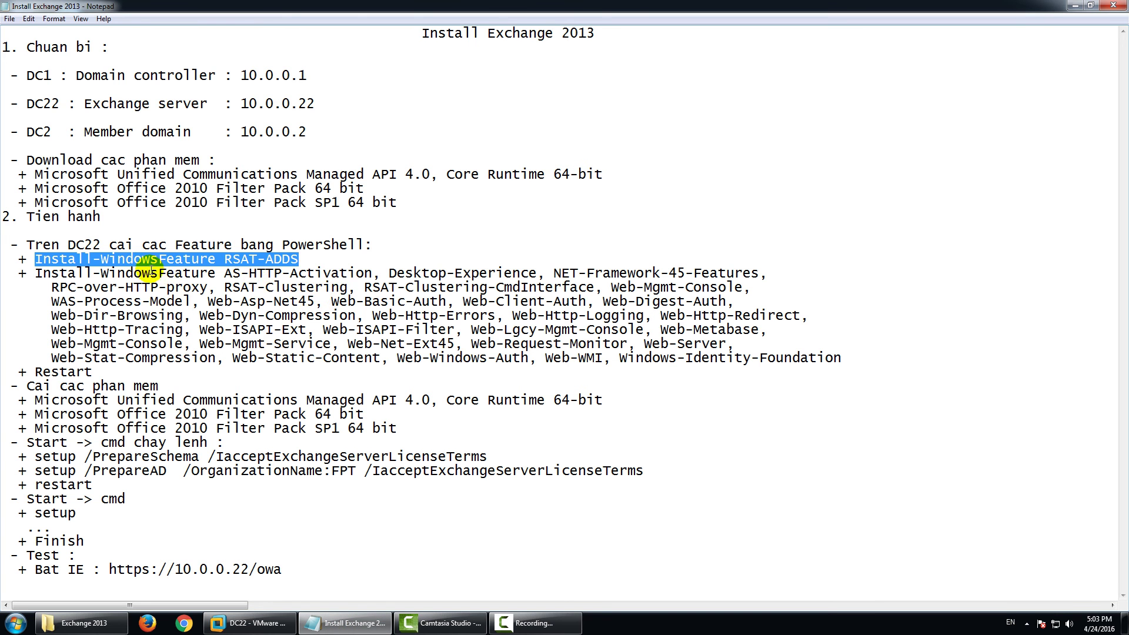
{"action": "left_click", "coordinate": [47, 272]}
{"action": "left_click_drag", "start_coordinate": [34, 273], "coordinate": [62, 285]}
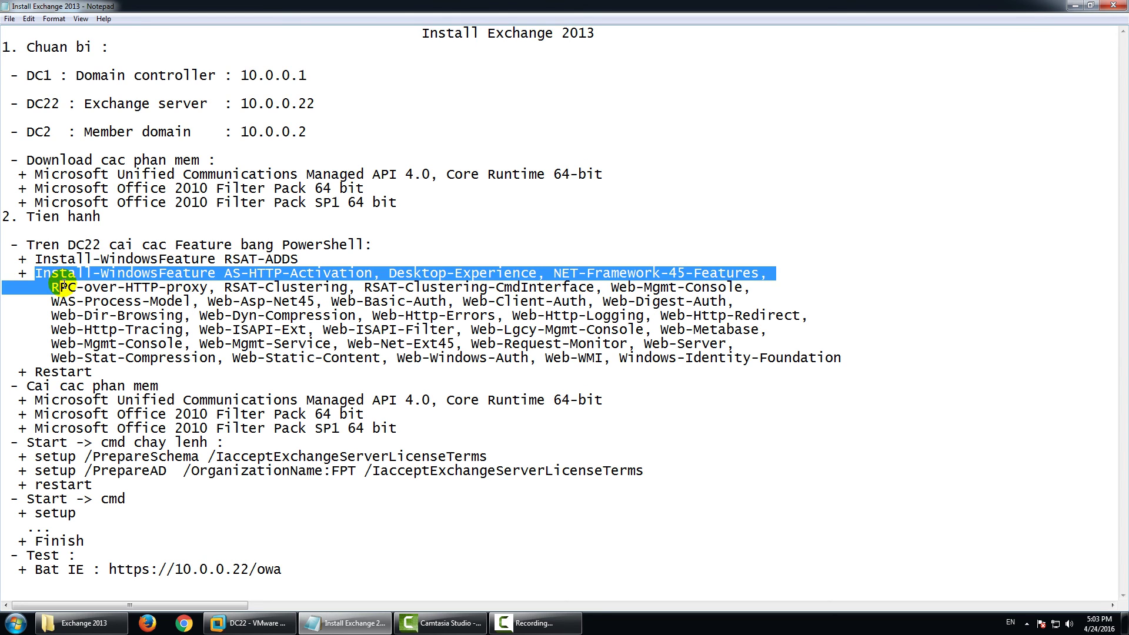
{"action": "left_click", "coordinate": [89, 312]}
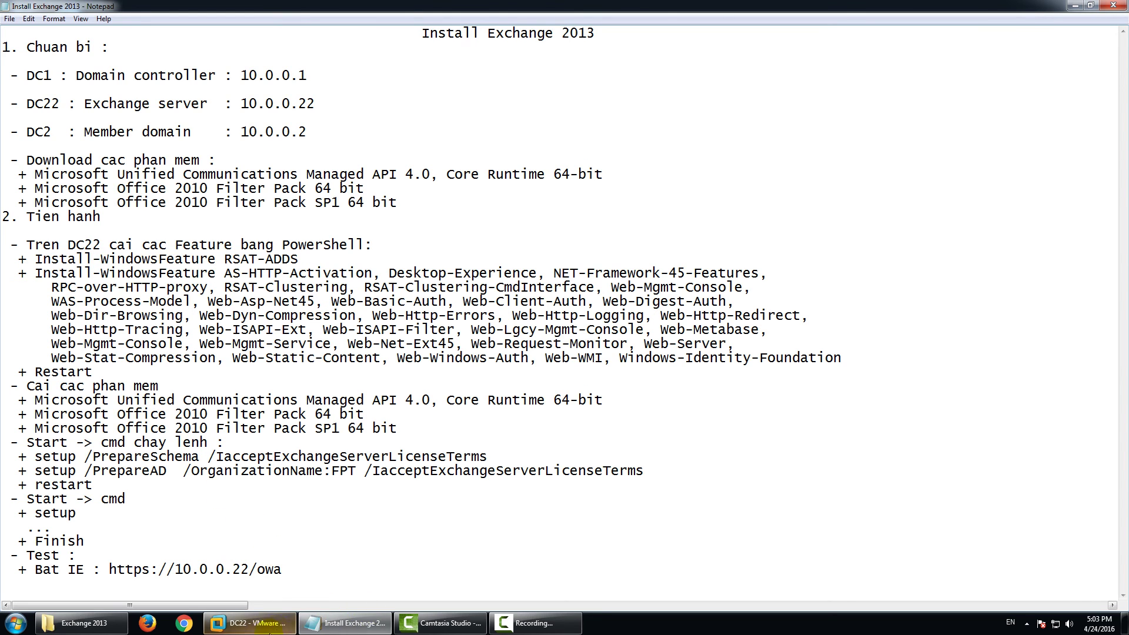
Sign back in to DC22 with Ctrl+Alt+Delete and the administrator password.
{"action": "left_click", "coordinate": [253, 623]}
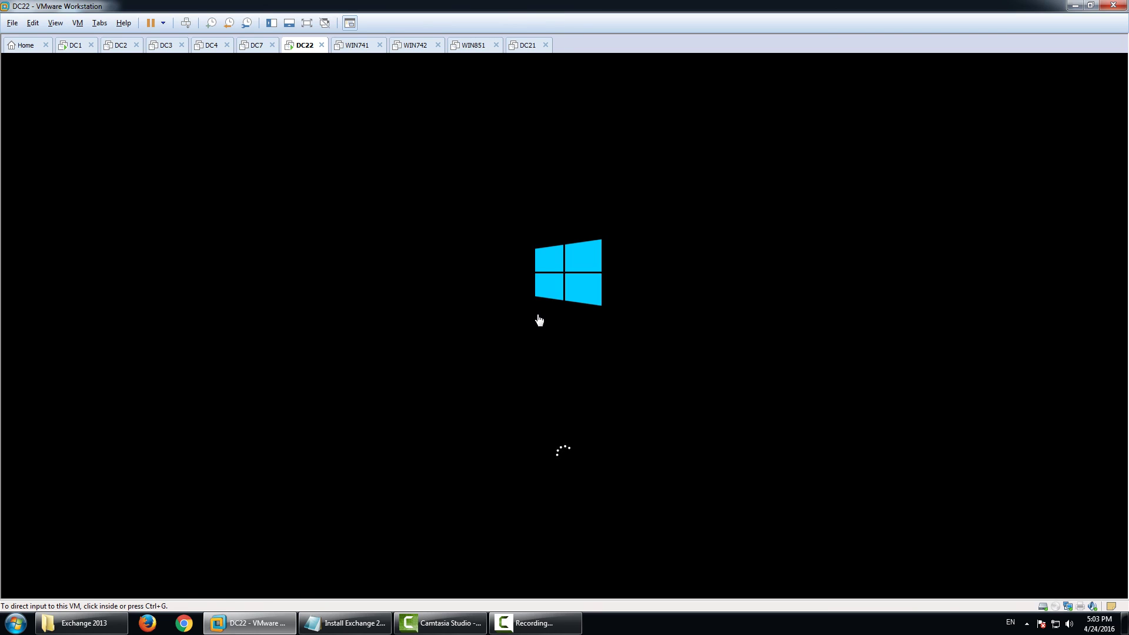
{"action": "left_click", "coordinate": [720, 344]}
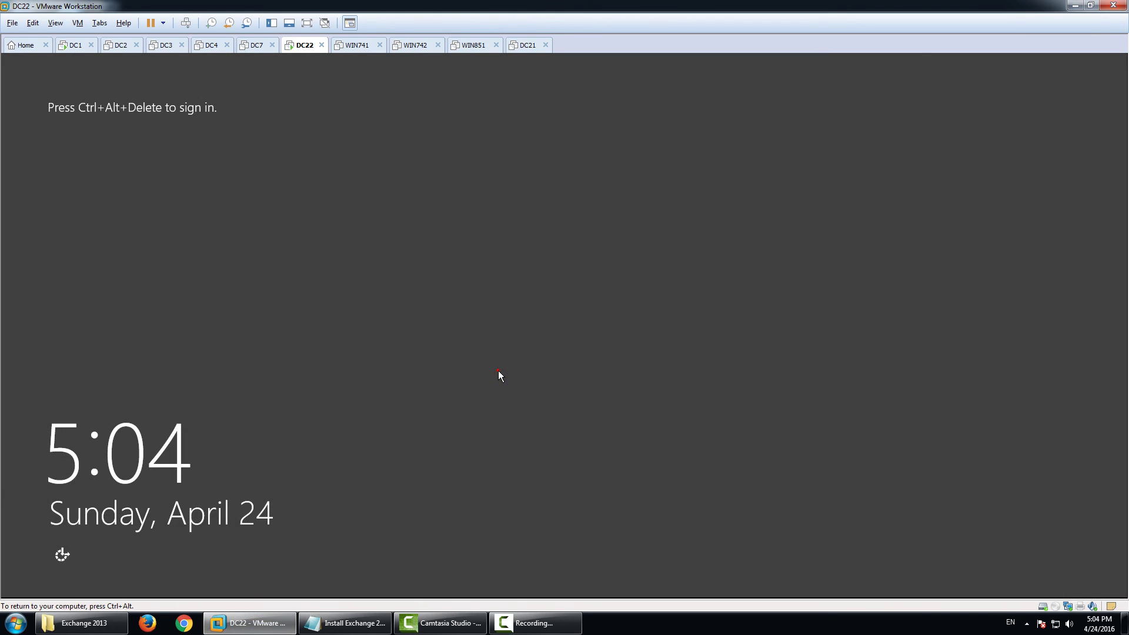
{"action": "key", "text": "ctrl+alt+Delete"}
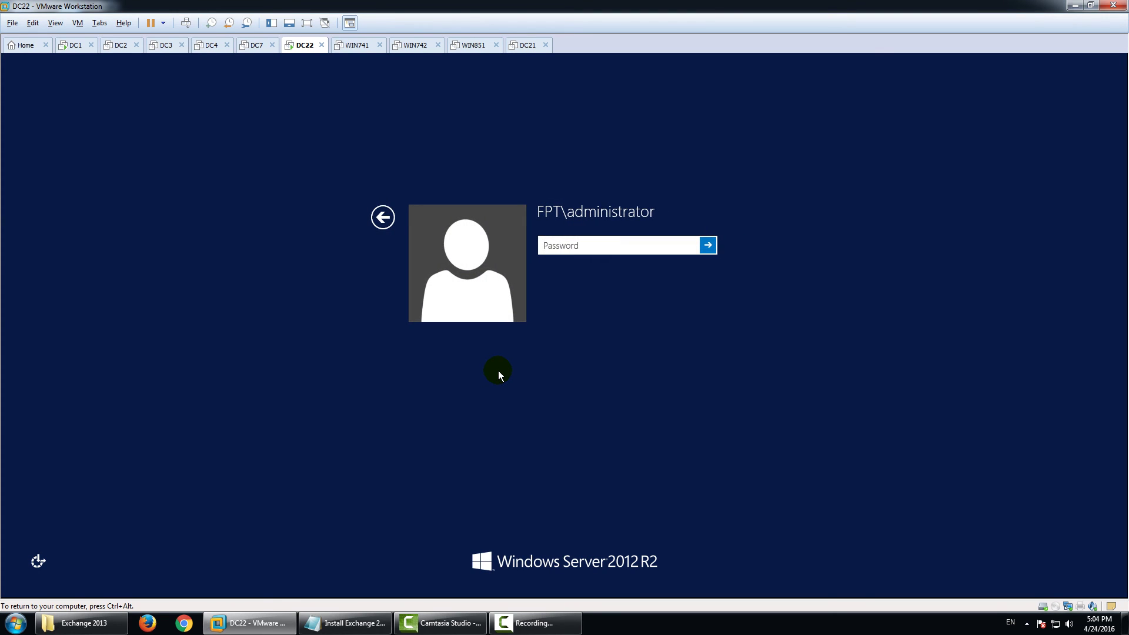
{"action": "type", "text": "Pa$$w0rd"}
{"action": "key", "text": "Return"}
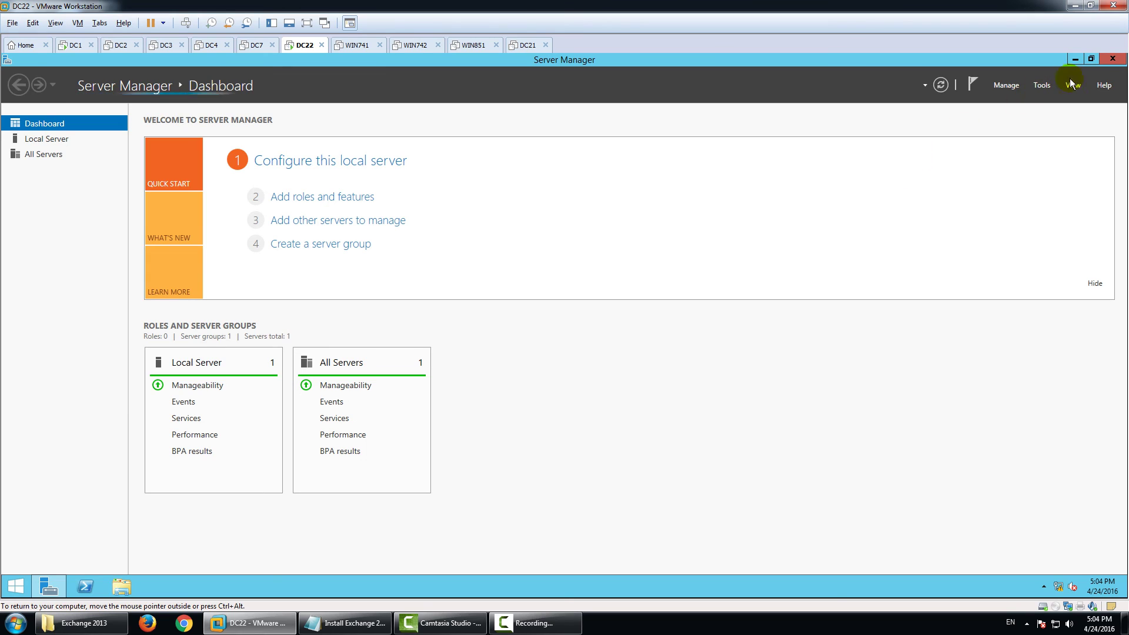
Close Server Manager, open a PowerShell console on DC22, and clear away the other windows.
{"action": "left_click", "coordinate": [1109, 65]}
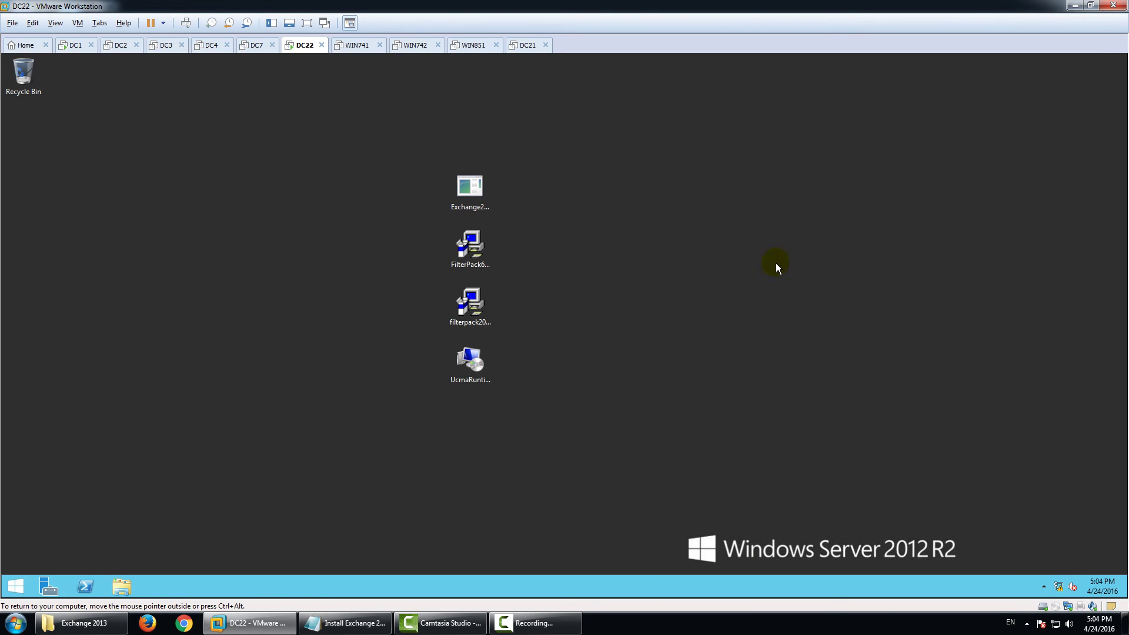
{"action": "left_click", "coordinate": [85, 586]}
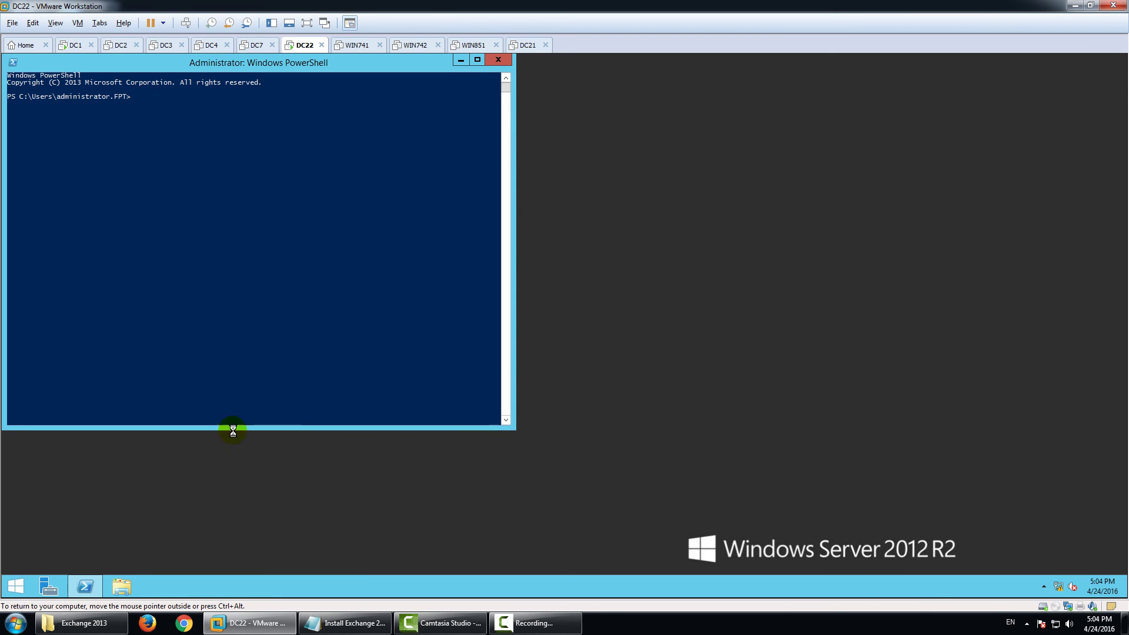
{"action": "left_click", "coordinate": [1074, 6]}
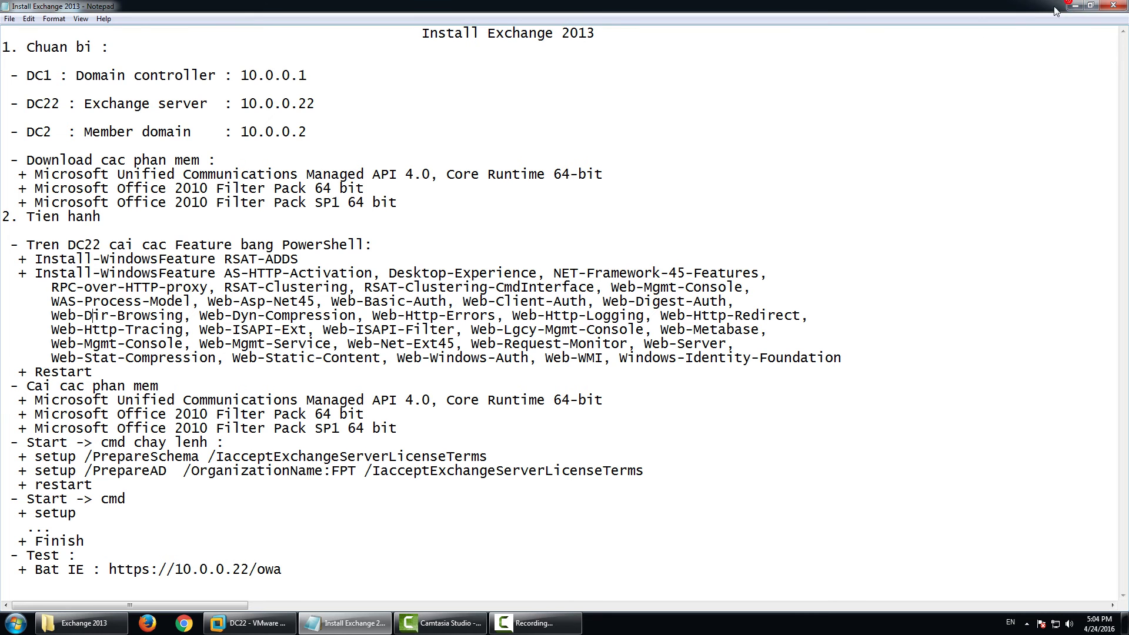
{"action": "left_click", "coordinate": [952, 144]}
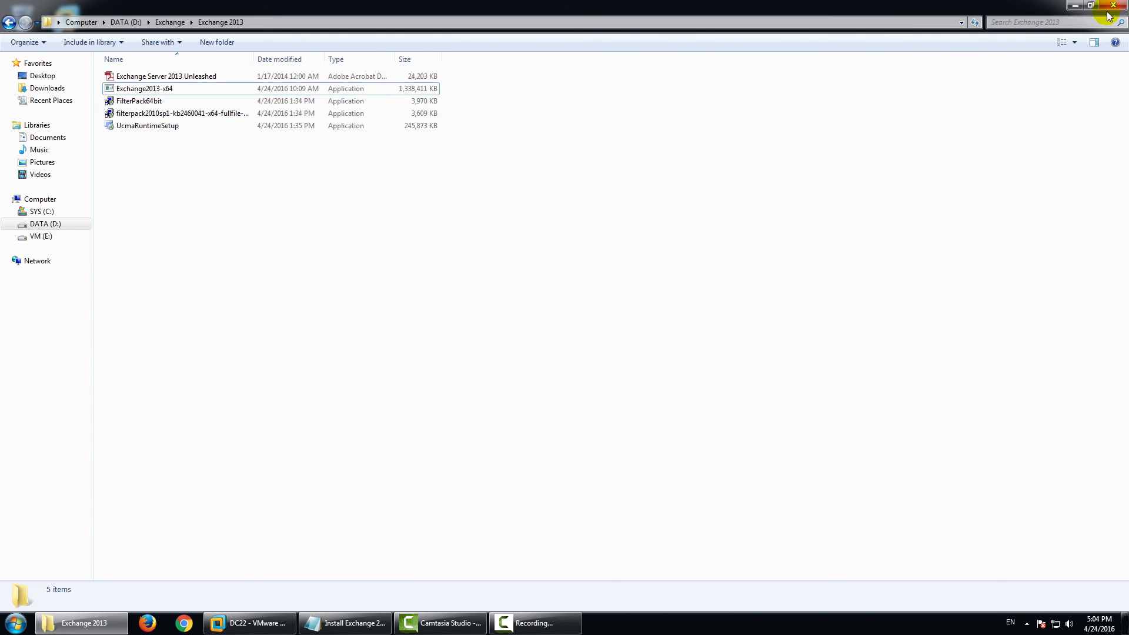
{"action": "left_click", "coordinate": [1112, 8]}
Copy the Install-WindowsFeature command from the Install Word document and paste it into PowerShell.
{"action": "double_click", "coordinate": [306, 285]}
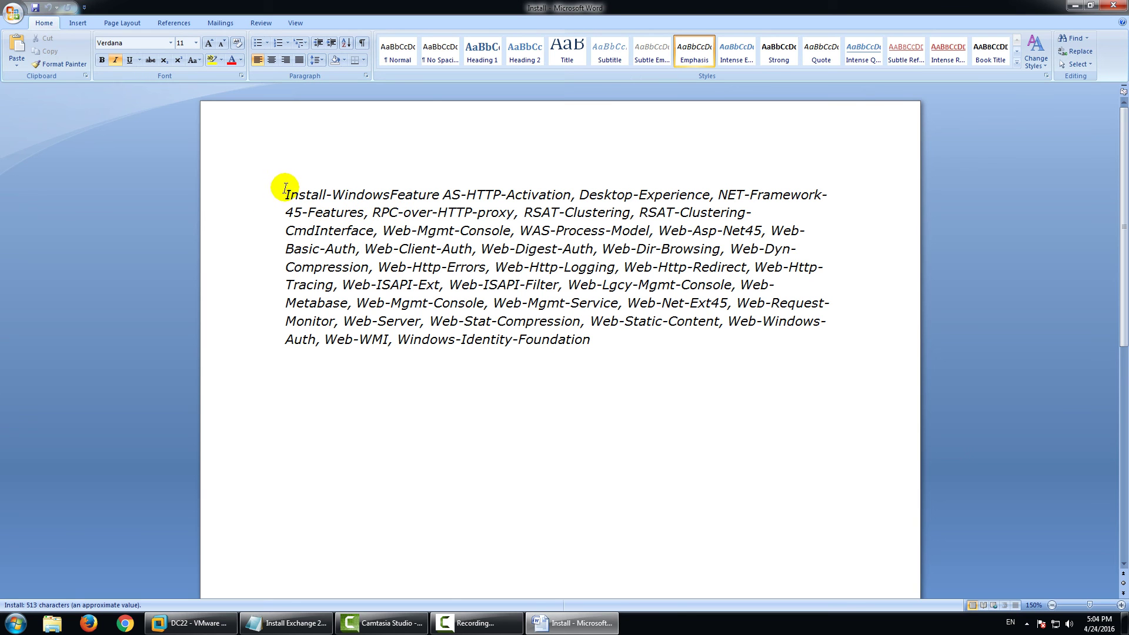
{"action": "left_click_drag", "start_coordinate": [285, 190], "coordinate": [621, 360]}
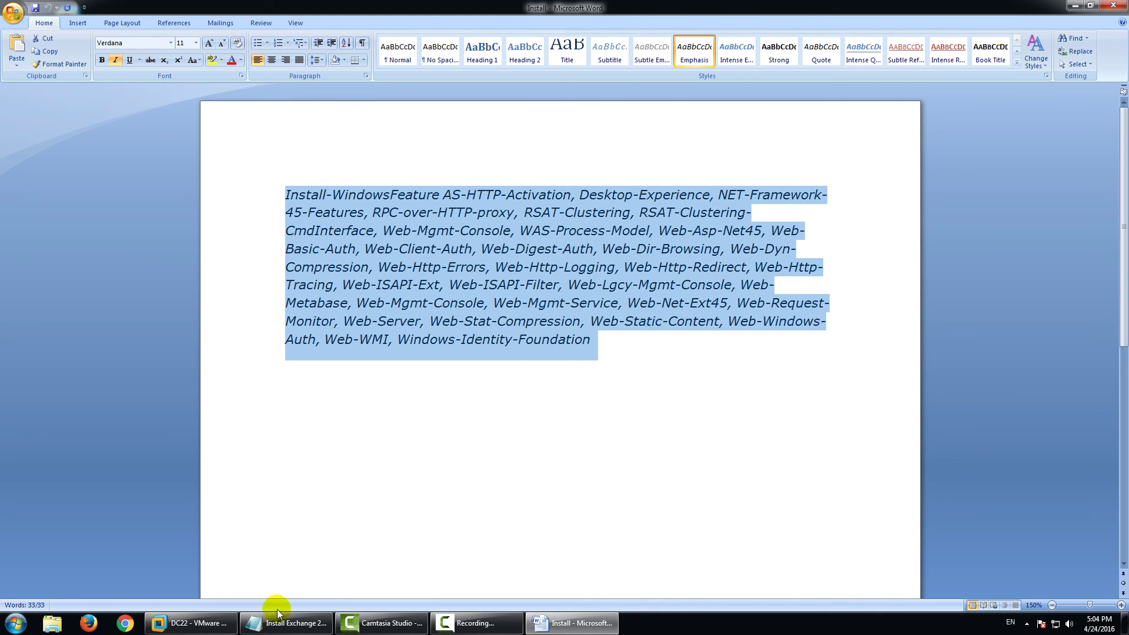
{"action": "left_click", "coordinate": [200, 624]}
{"action": "right_click", "coordinate": [189, 186]}
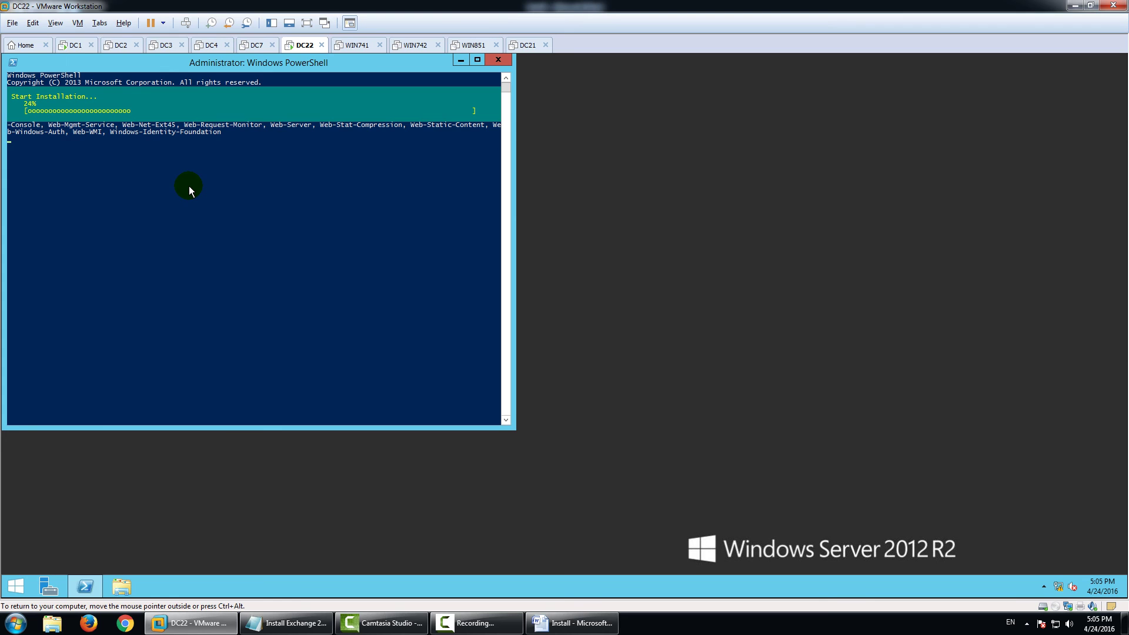
Close the Word document and refresh the DC22 desktop while the feature install finishes.
{"action": "right_click", "coordinate": [579, 623]}
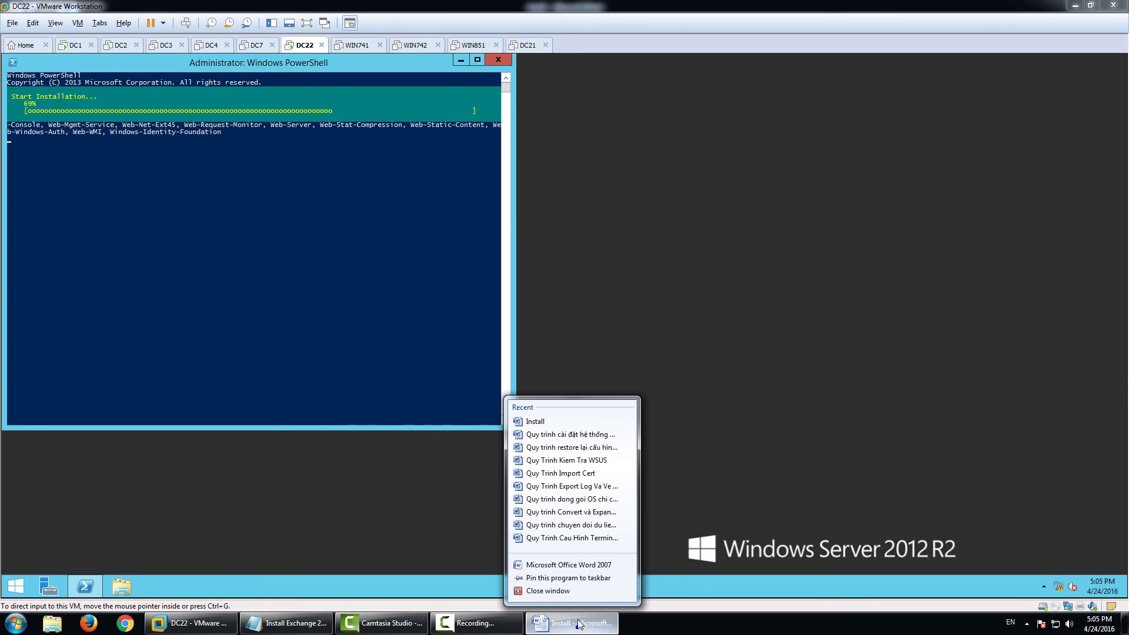
{"action": "left_click", "coordinate": [576, 595]}
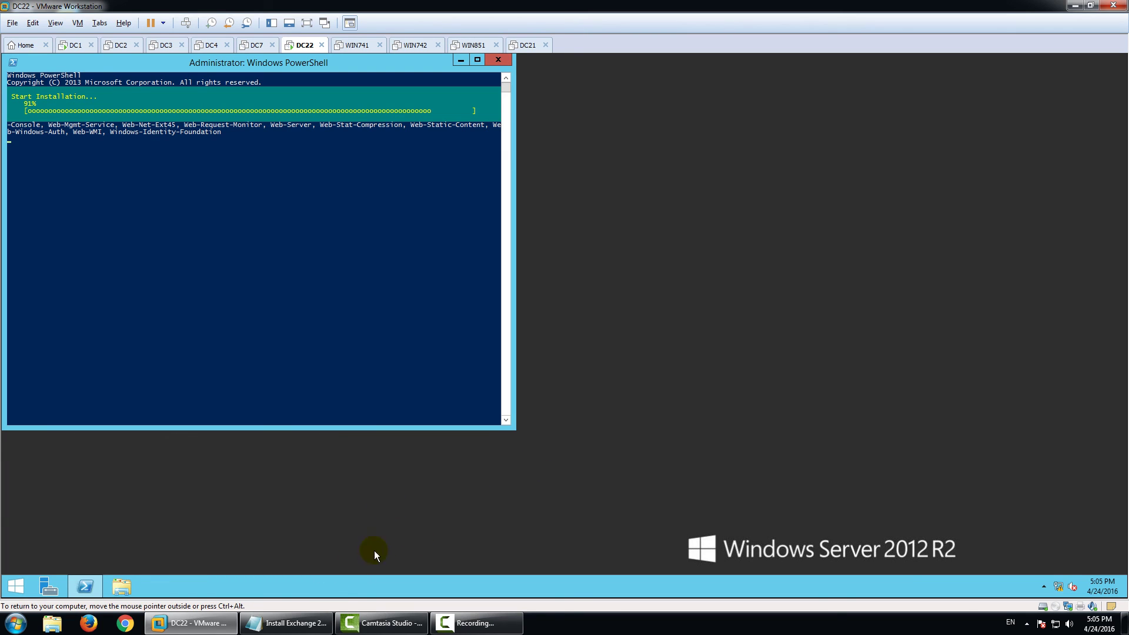
{"action": "right_click", "coordinate": [663, 311]}
{"action": "left_click", "coordinate": [714, 340]}
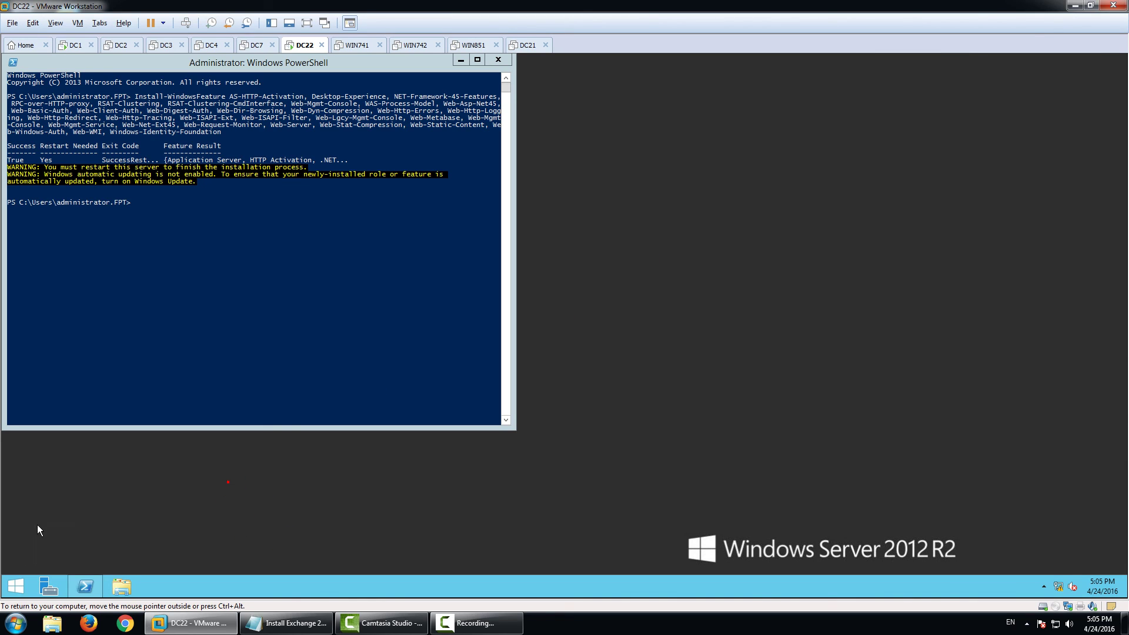
Restart DC22 from the Start button menu, confirming with the Other (Unplanned) reason.
{"action": "right_click", "coordinate": [16, 586]}
{"action": "mouse_move", "coordinate": [69, 563]}
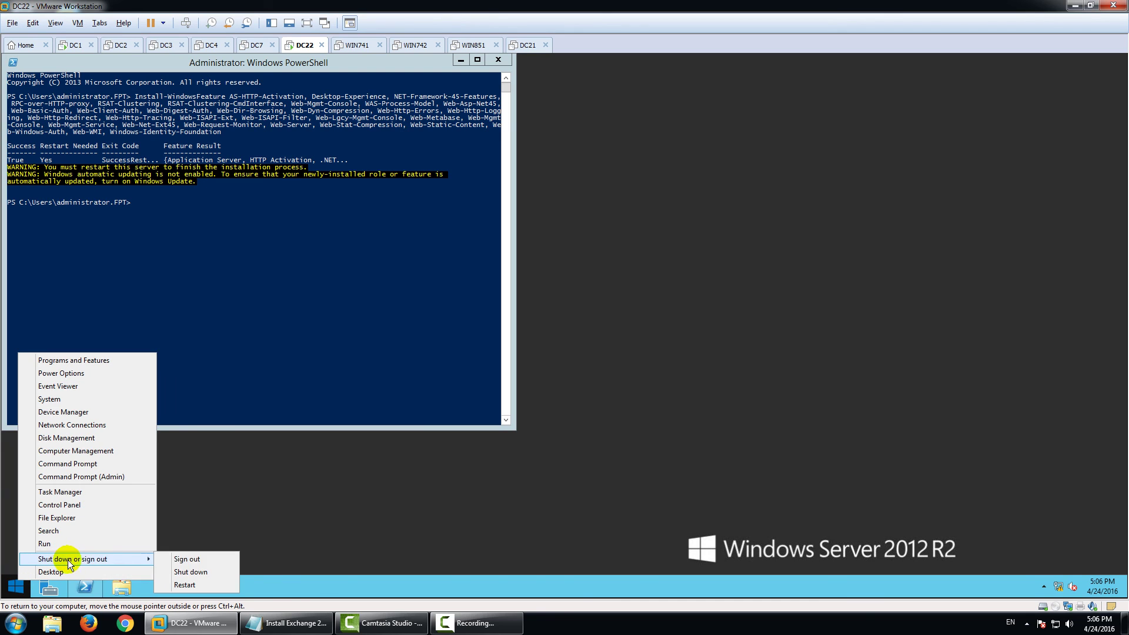
{"action": "left_click", "coordinate": [190, 571]}
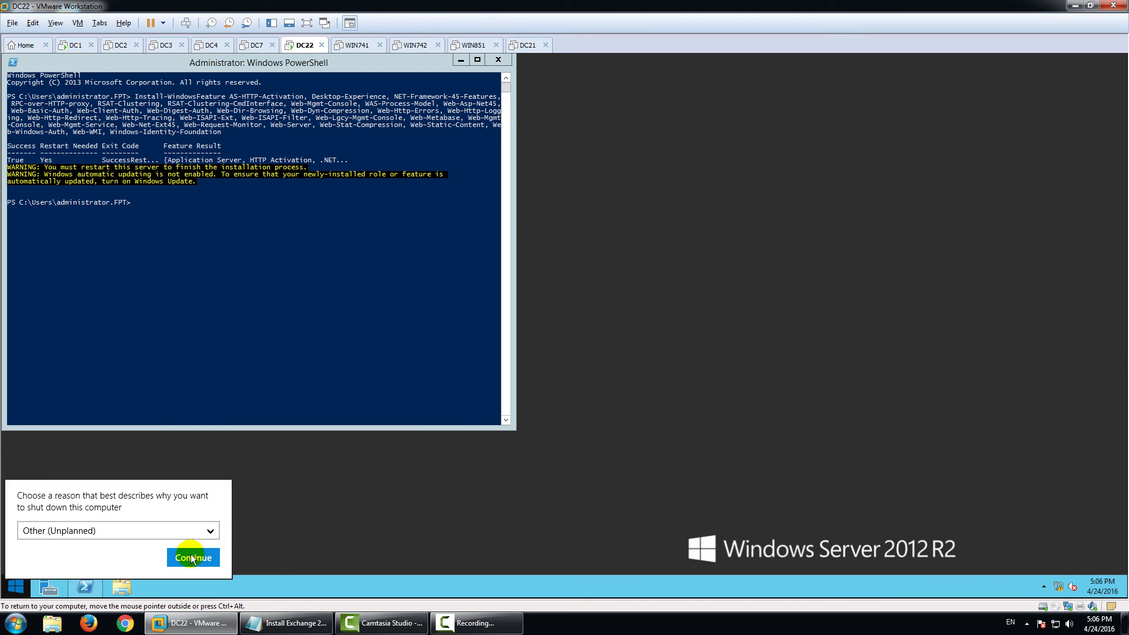
{"action": "left_click", "coordinate": [193, 558]}
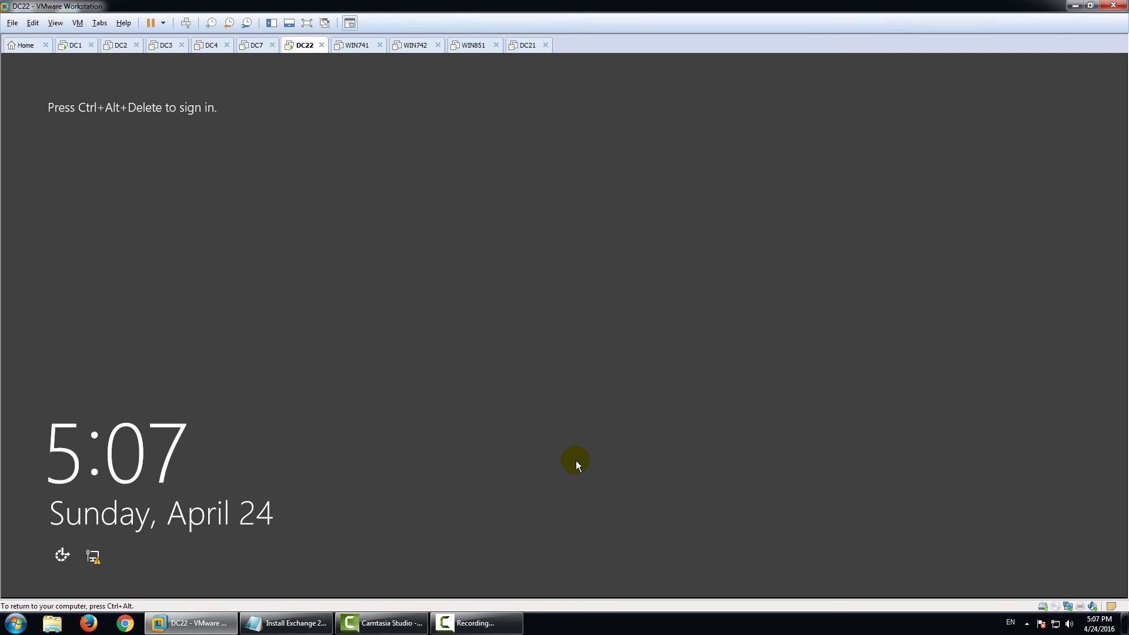
Sign in to DC22 with the administrator password and go to the desktop.
{"action": "key", "text": "ctrl+alt+Insert"}
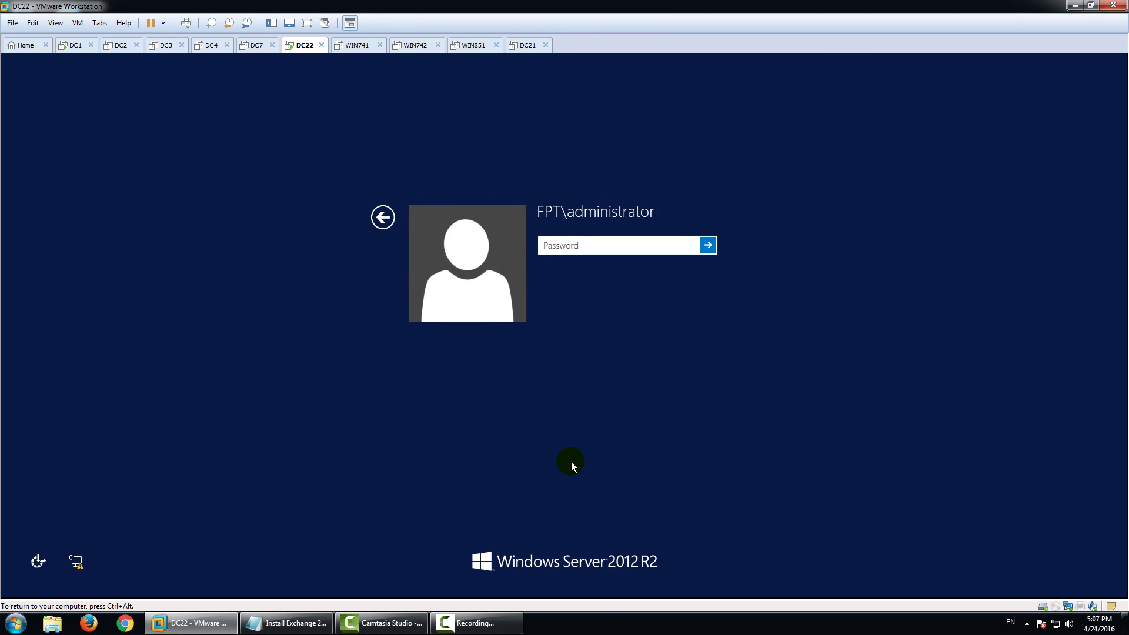
{"action": "type", "text": "P@ssw0rd"}
{"action": "key", "text": "Return"}
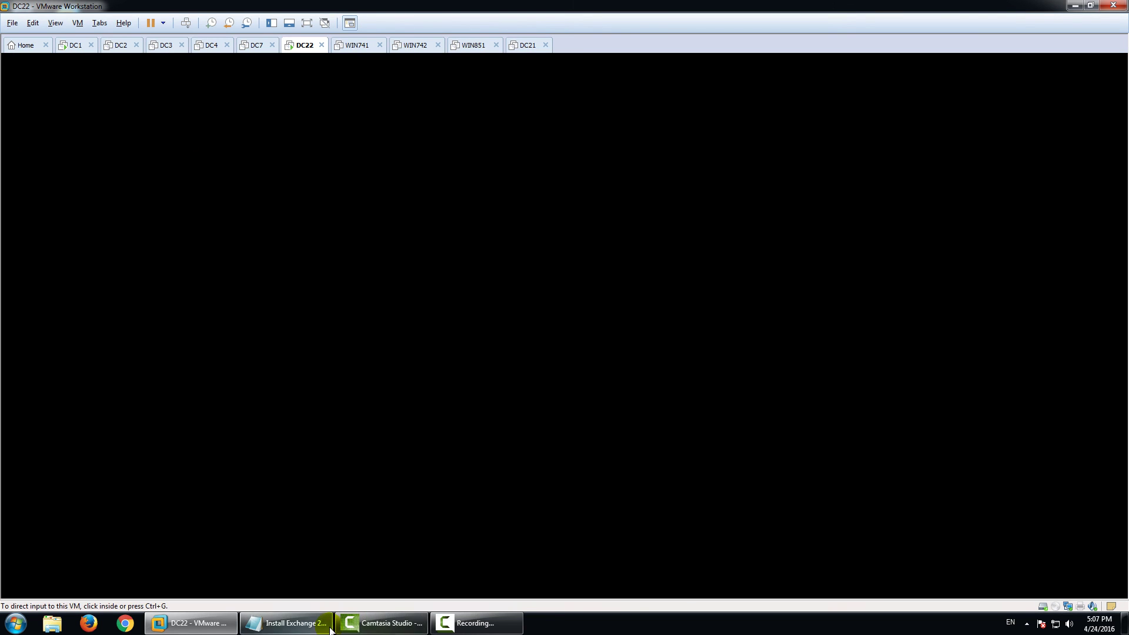
{"action": "left_click", "coordinate": [288, 623]}
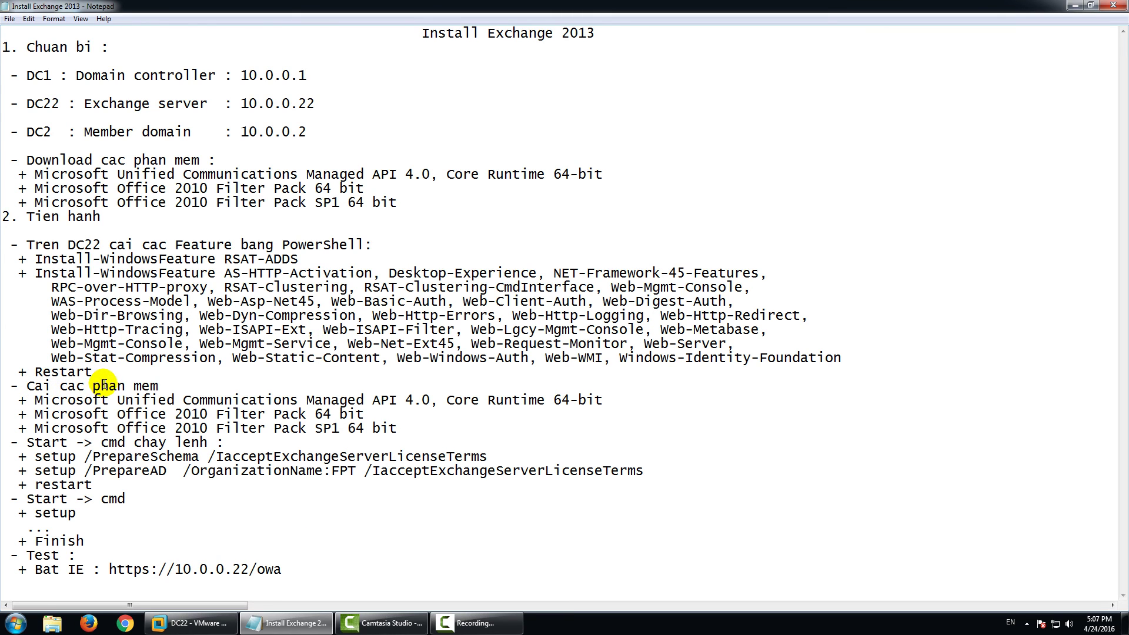
{"action": "left_click", "coordinate": [191, 623]}
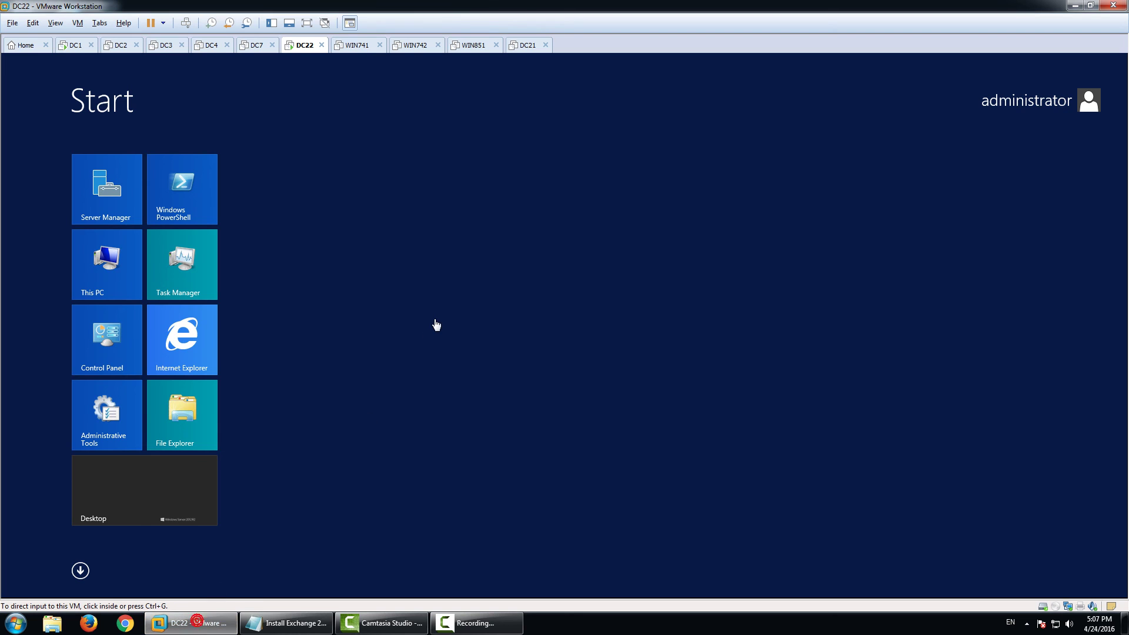
{"action": "left_click", "coordinate": [154, 492]}
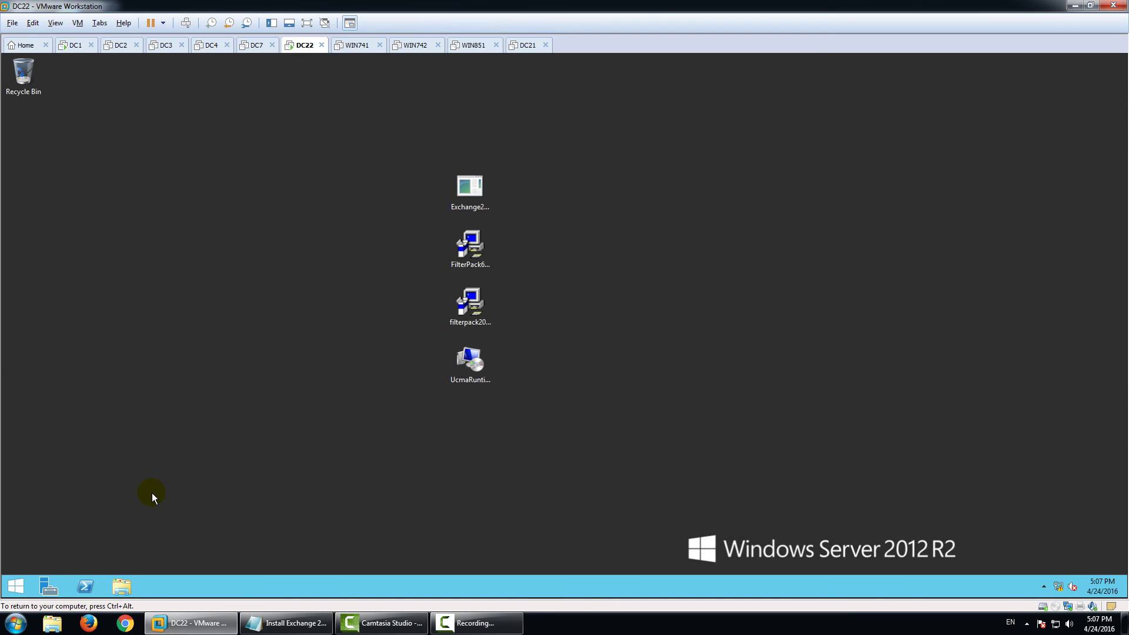
Shut down DC22, confirming the shutdown reason and dismissing the explorer.exe error.
{"action": "right_click", "coordinate": [16, 585]}
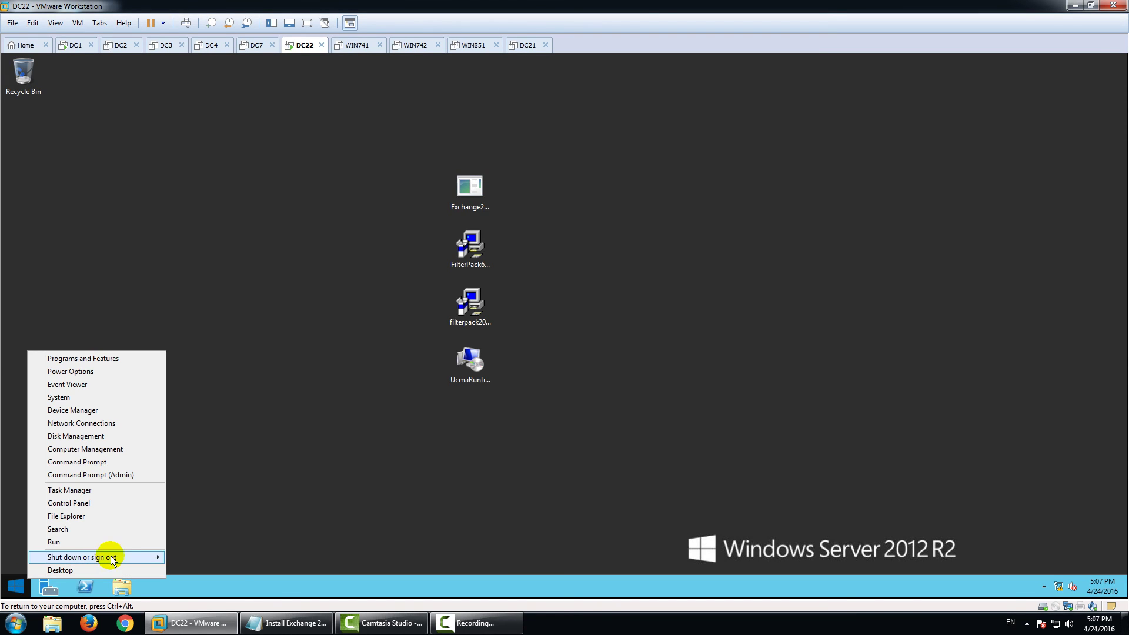
{"action": "mouse_move", "coordinate": [117, 557]}
{"action": "left_click", "coordinate": [197, 570]}
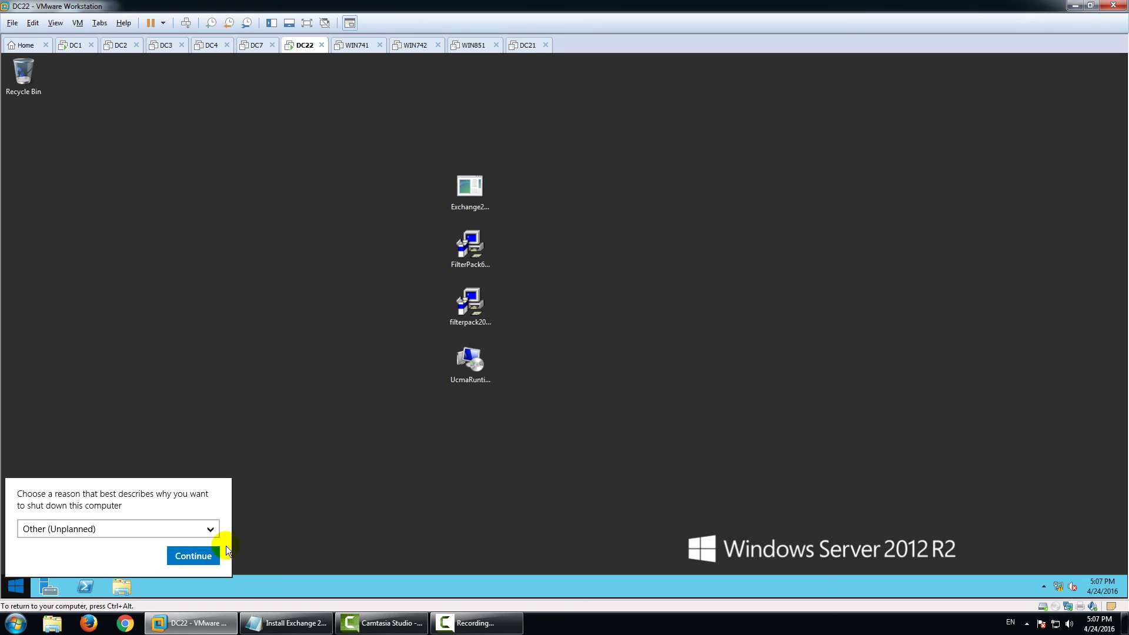
{"action": "left_click", "coordinate": [212, 553]}
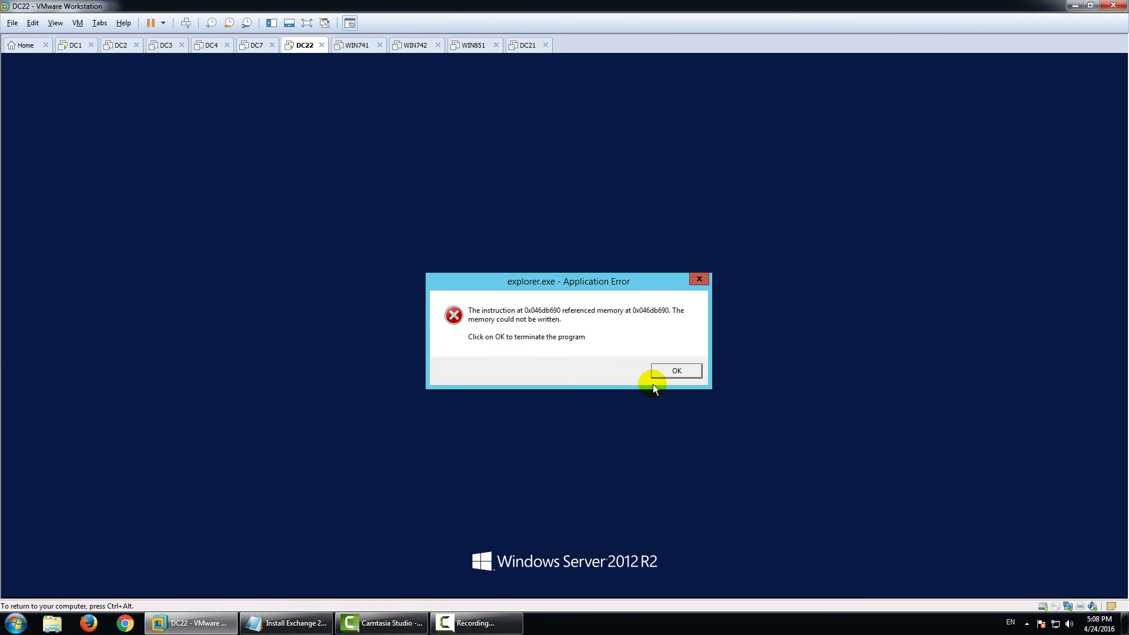
{"action": "left_click", "coordinate": [673, 370]}
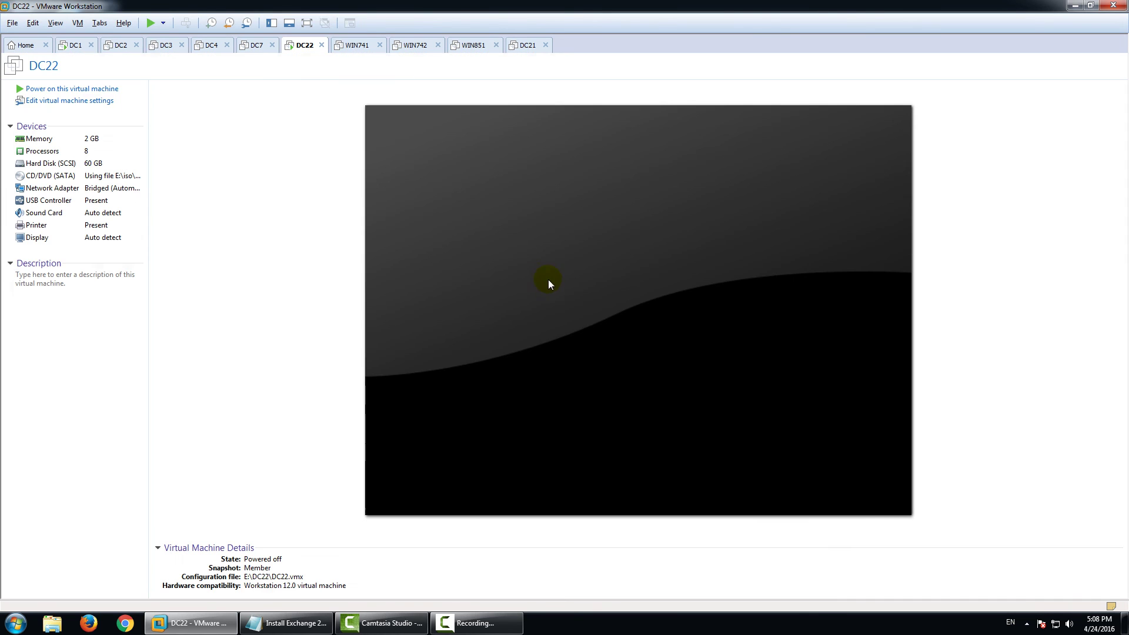
Set DC22's memory to 8 GB (8192 MB) and power the virtual machine back on.
{"action": "double_click", "coordinate": [103, 139]}
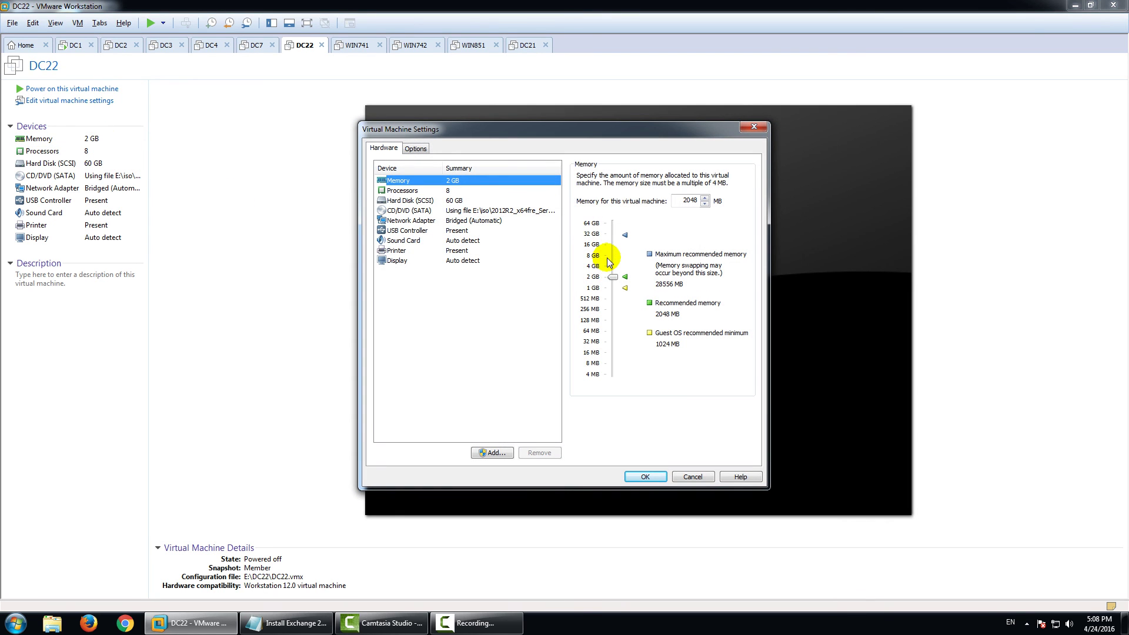
{"action": "left_click", "coordinate": [608, 258]}
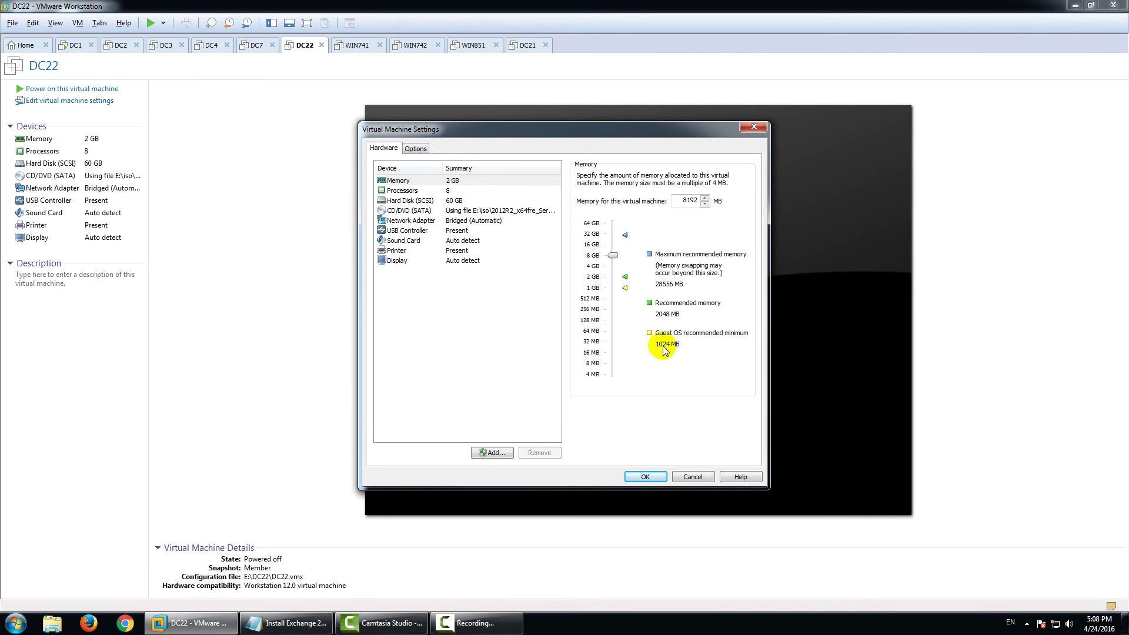
{"action": "left_click", "coordinate": [647, 476]}
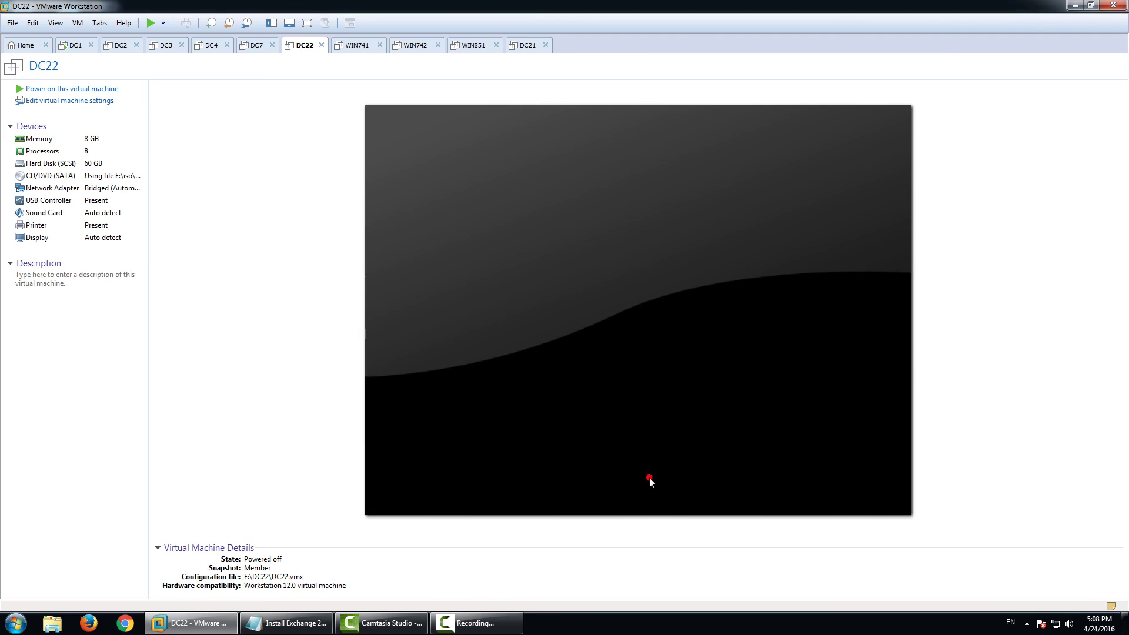
{"action": "left_click", "coordinate": [71, 88]}
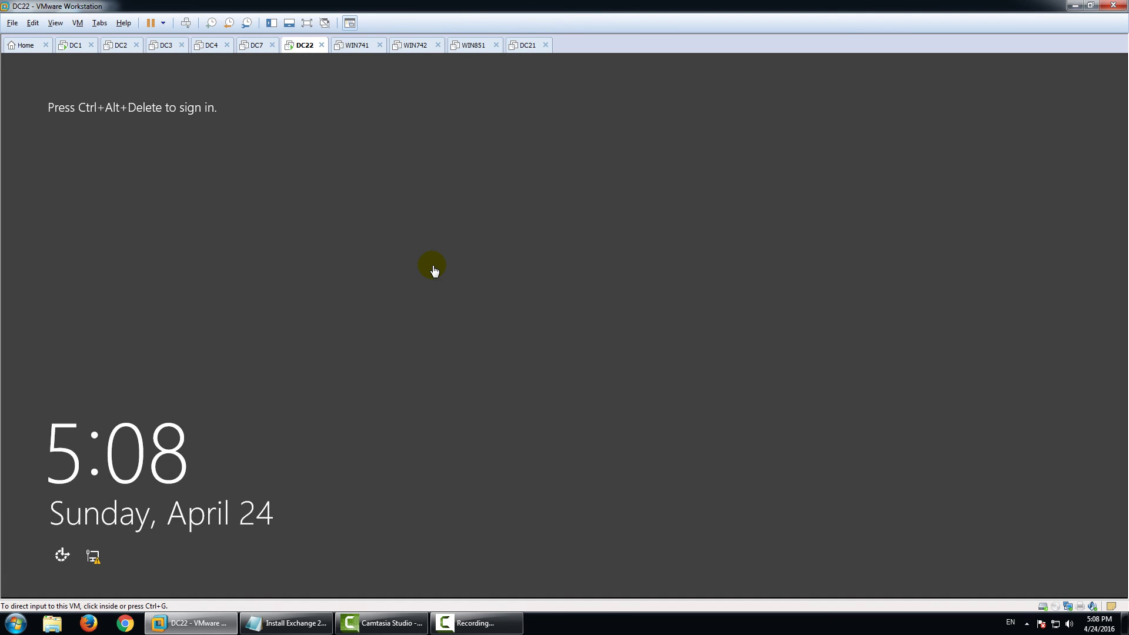
Sign in to DC22 with the administrator password and go to the desktop.
{"action": "left_click", "coordinate": [434, 271]}
{"action": "key", "text": "ctrl+alt+Delete"}
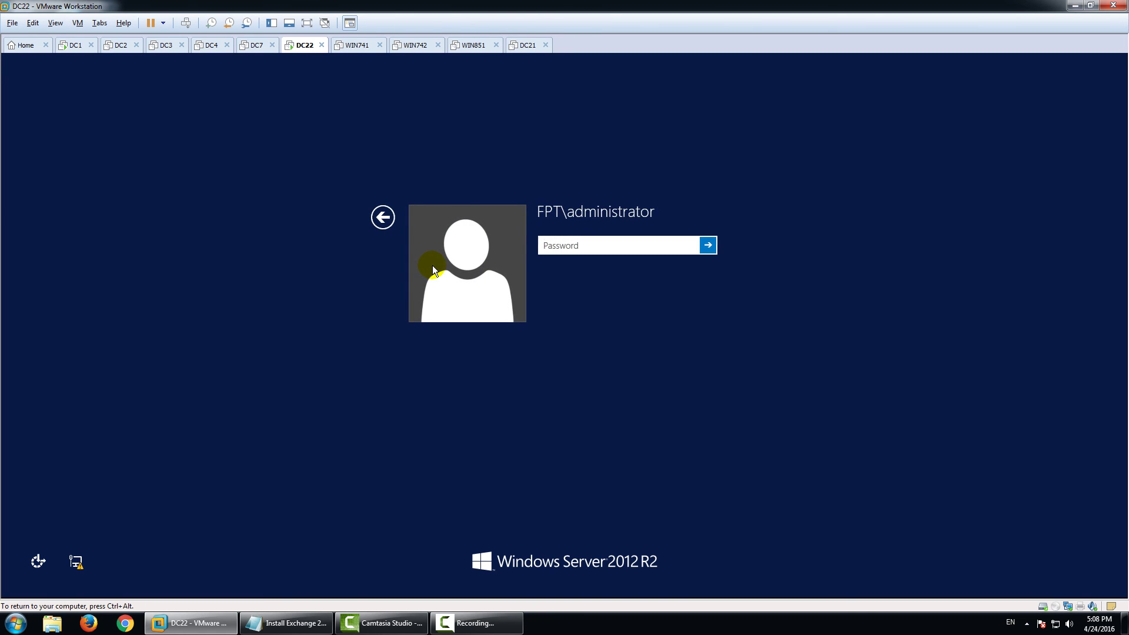
{"action": "type", "text": "P@ssw0rd"}
{"action": "key", "text": "Return"}
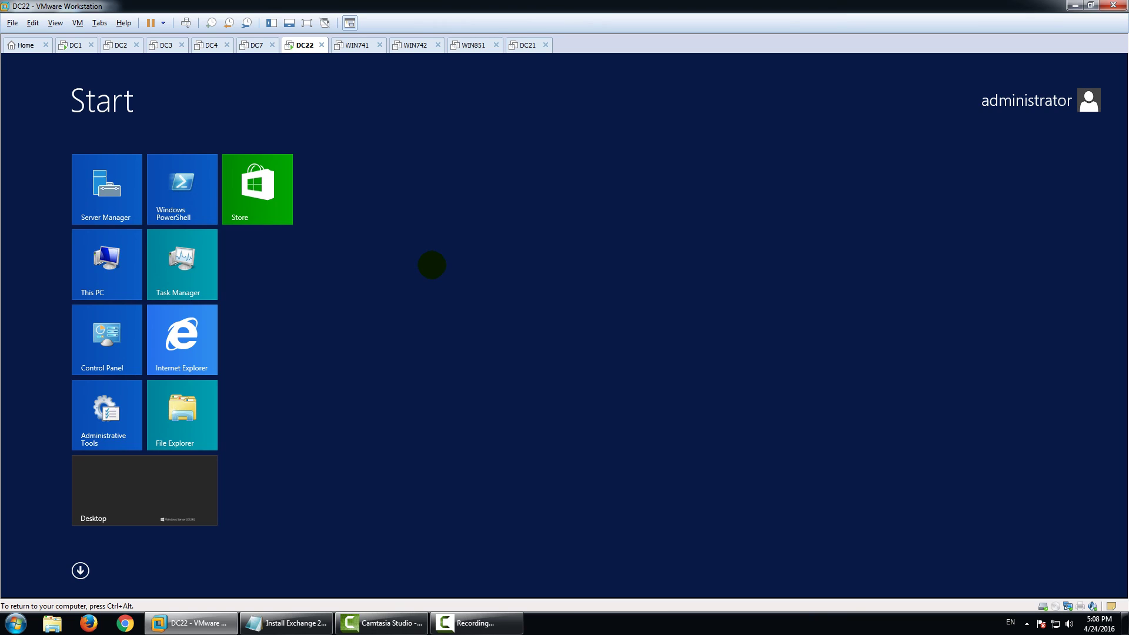
{"action": "left_click", "coordinate": [157, 467]}
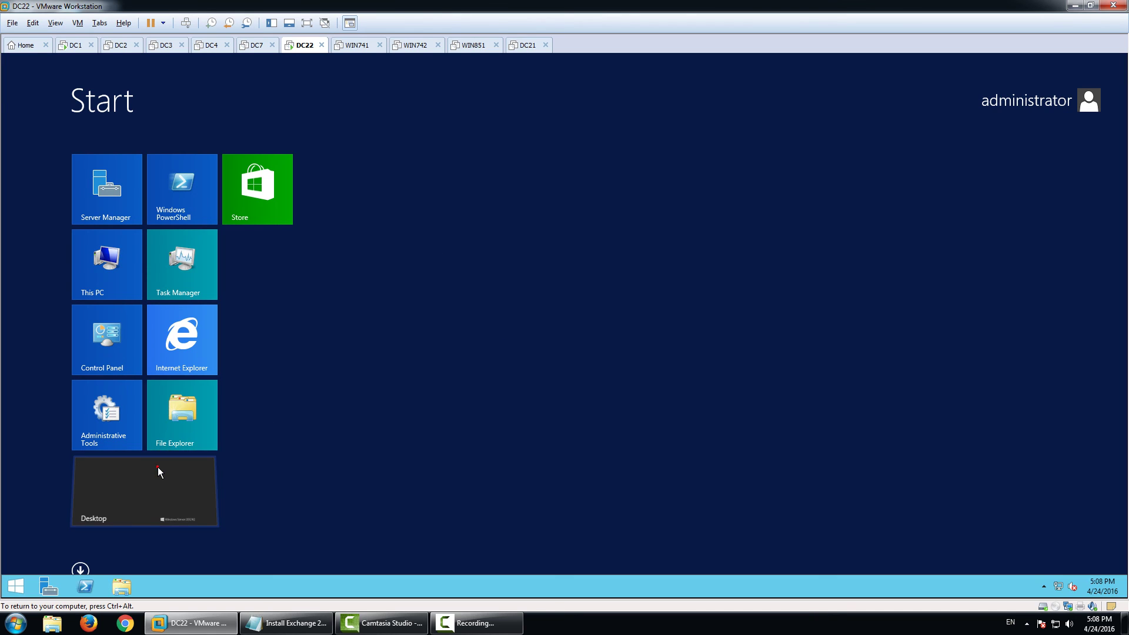
Select the UcmaRuntimeSetup installer on the desktop and close Server Manager.
{"action": "left_click", "coordinate": [471, 360]}
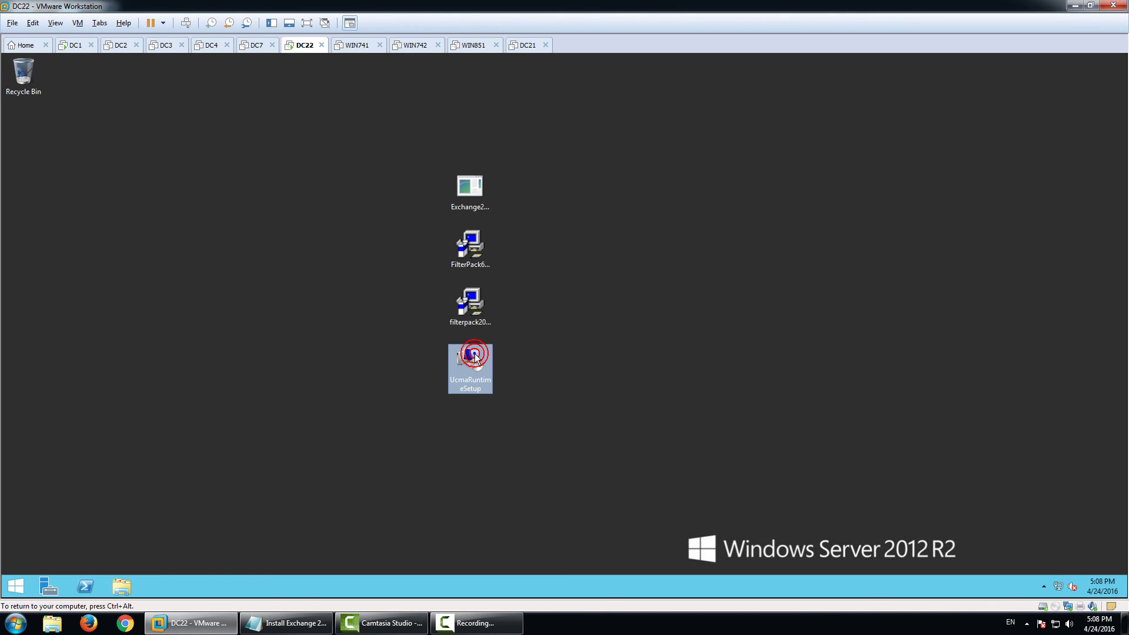
{"action": "right_click", "coordinate": [475, 355]}
{"action": "left_click", "coordinate": [379, 361]}
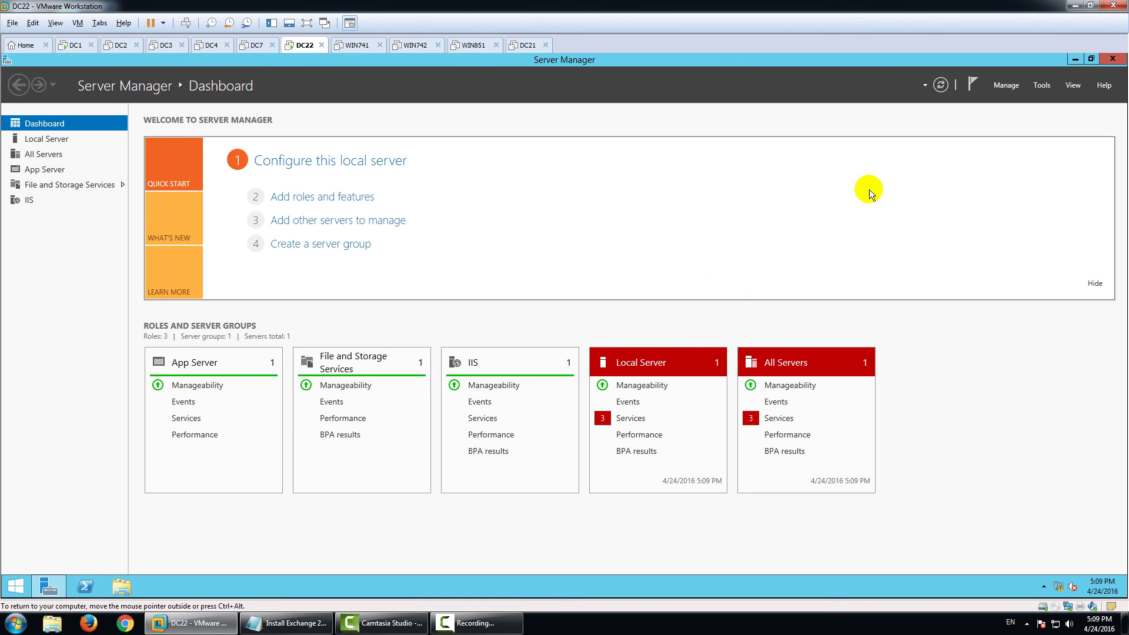
{"action": "left_click", "coordinate": [1112, 58]}
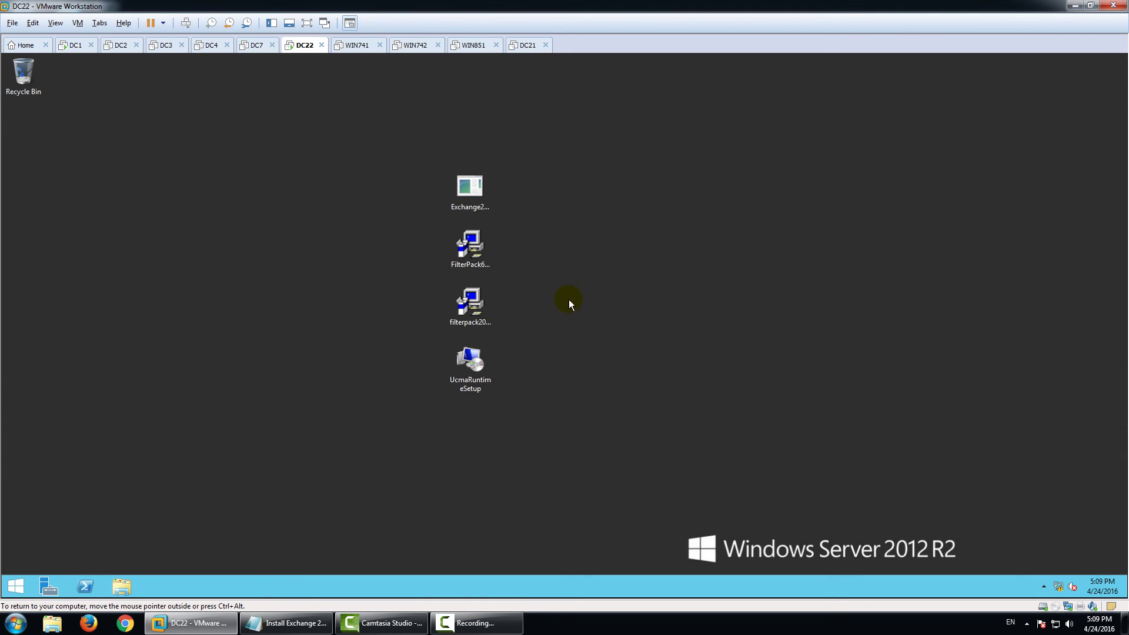
Run UcmaRuntimeSetup as administrator, accept the license, and install the UCMA 4.0 Runtime.
{"action": "right_click", "coordinate": [474, 365]}
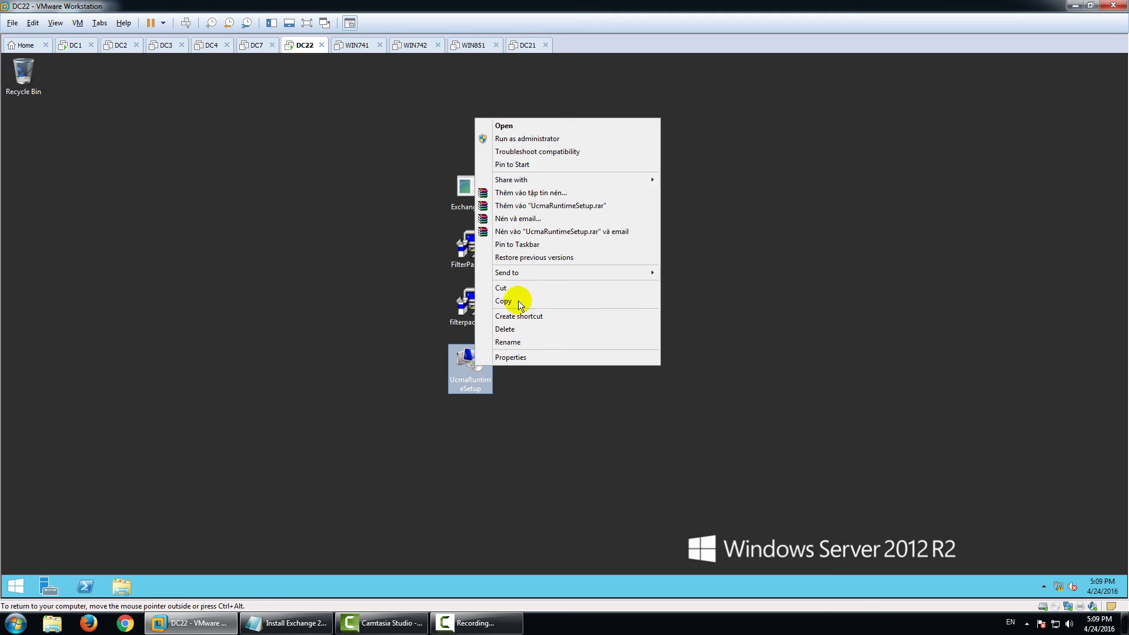
{"action": "left_click", "coordinate": [583, 140]}
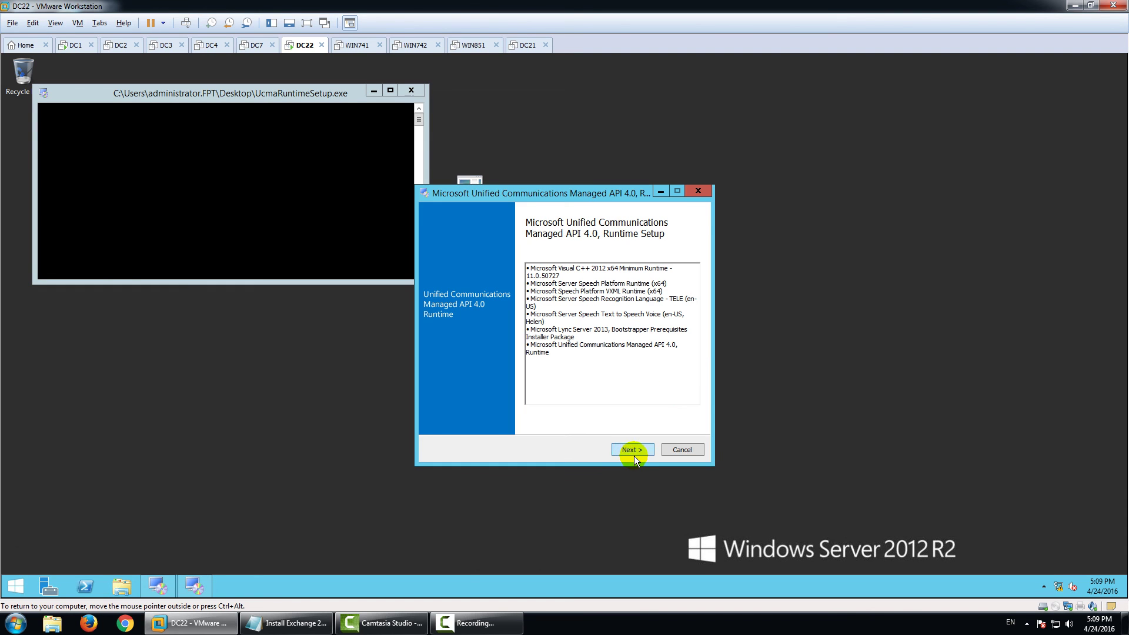
{"action": "left_click", "coordinate": [634, 456]}
{"action": "left_click", "coordinate": [501, 353]}
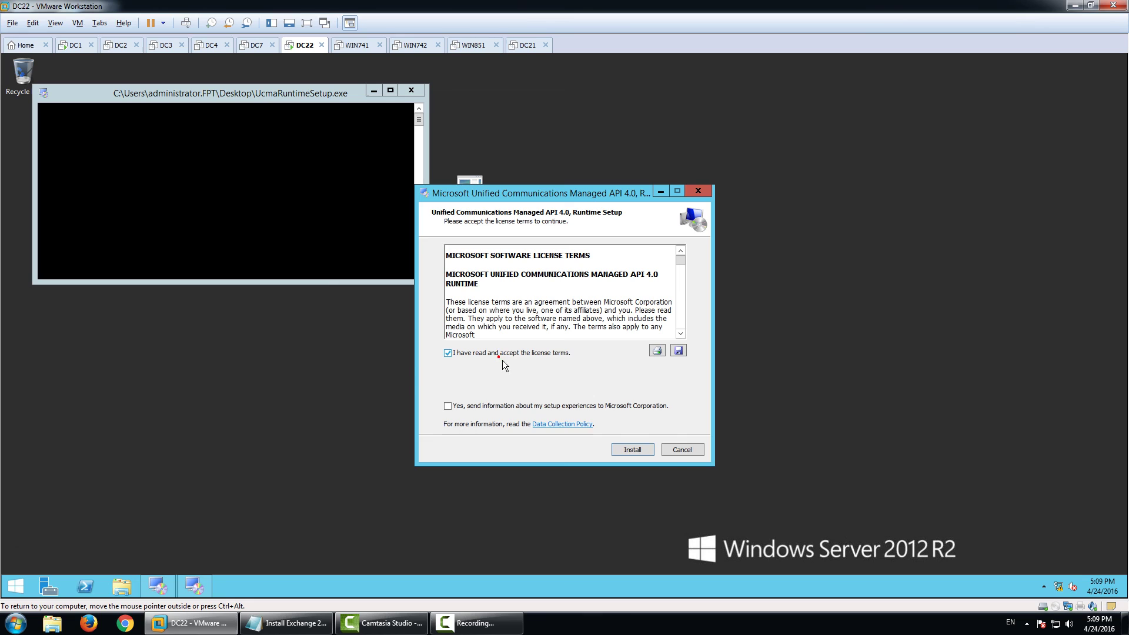
{"action": "left_click", "coordinate": [639, 449]}
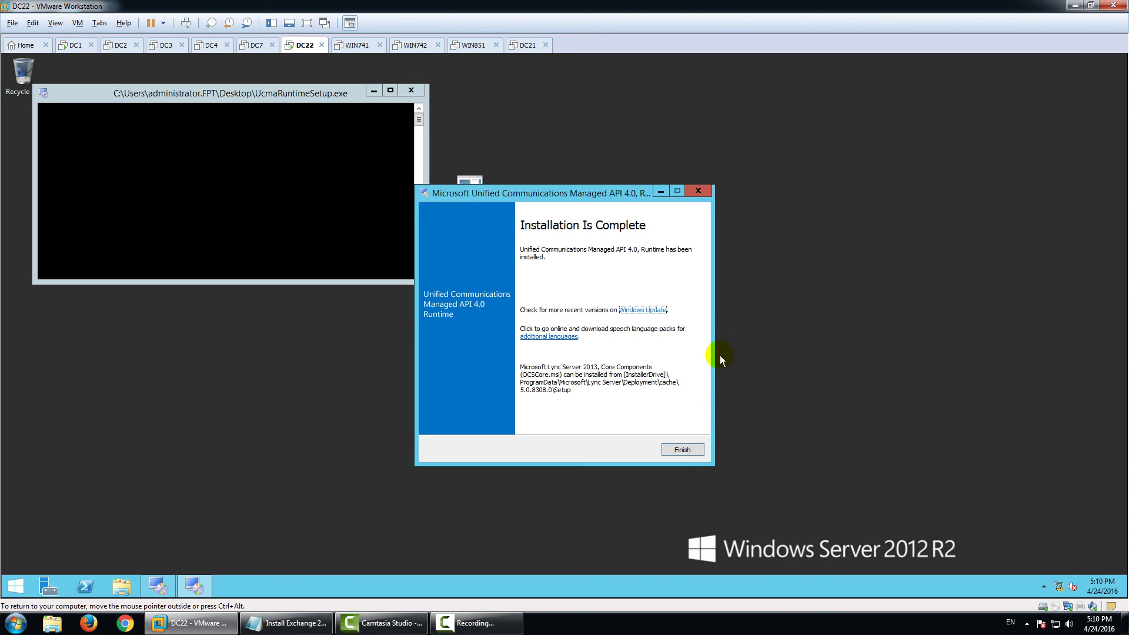
{"action": "left_click", "coordinate": [682, 449]}
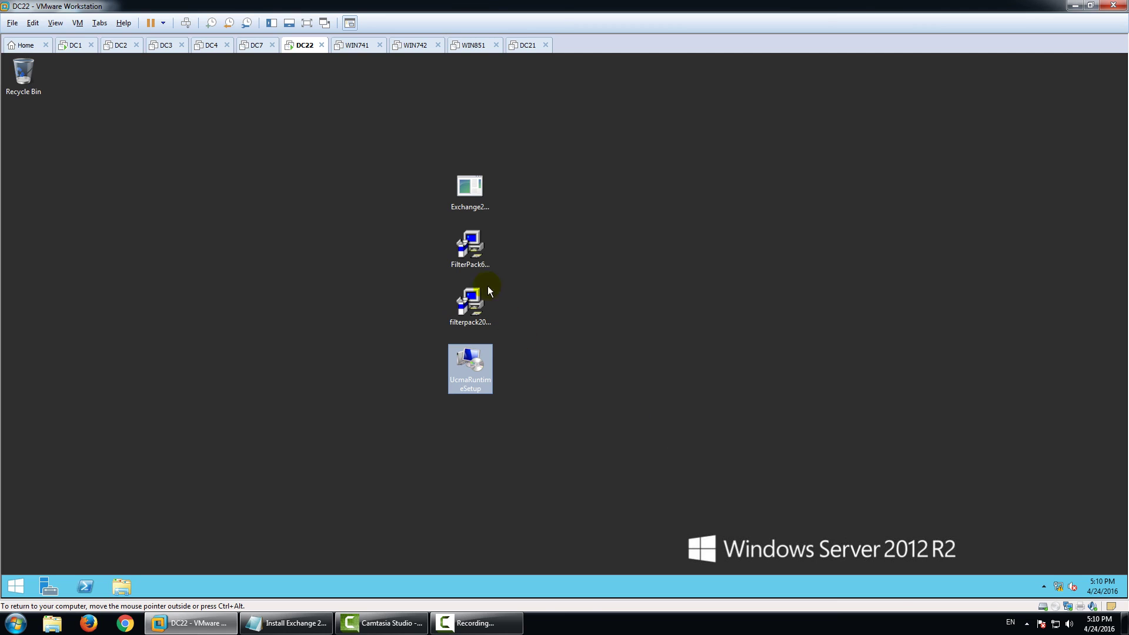
Run FilterPack64bit as administrator, accept the license, and install Microsoft Filter Pack 2.0.
{"action": "right_click", "coordinate": [483, 242]}
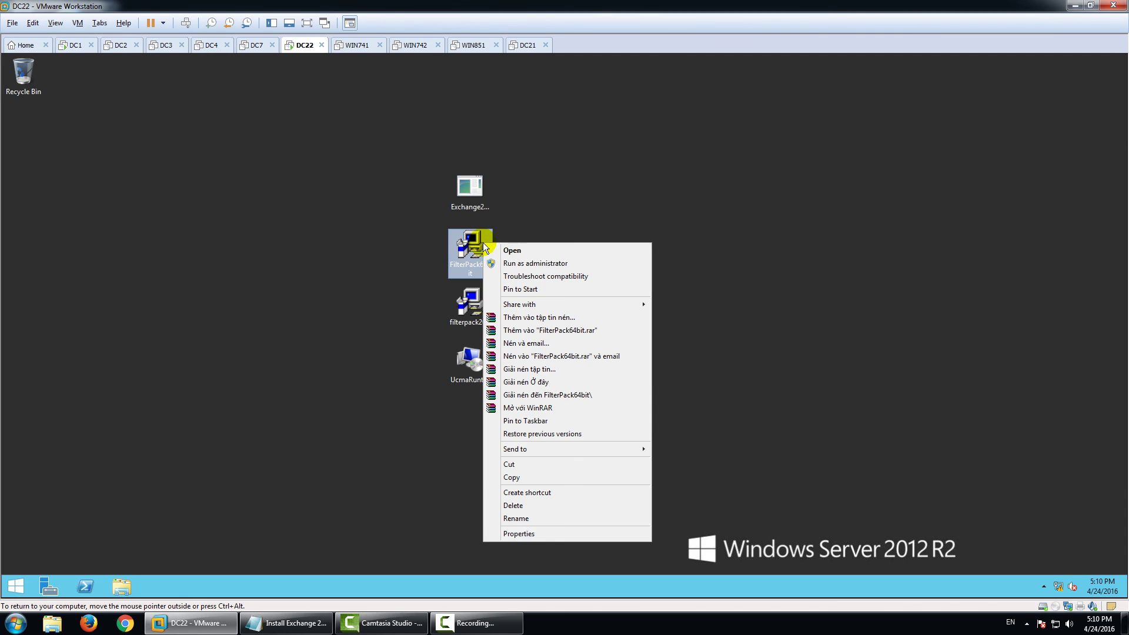
{"action": "left_click", "coordinate": [532, 263]}
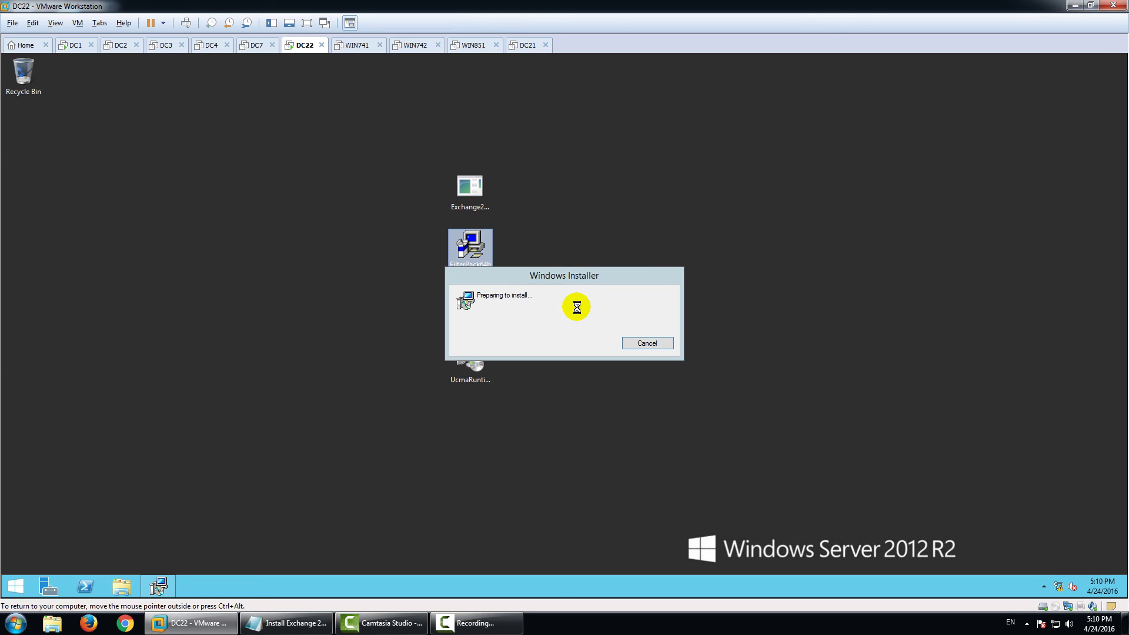
{"action": "left_click", "coordinate": [673, 417]}
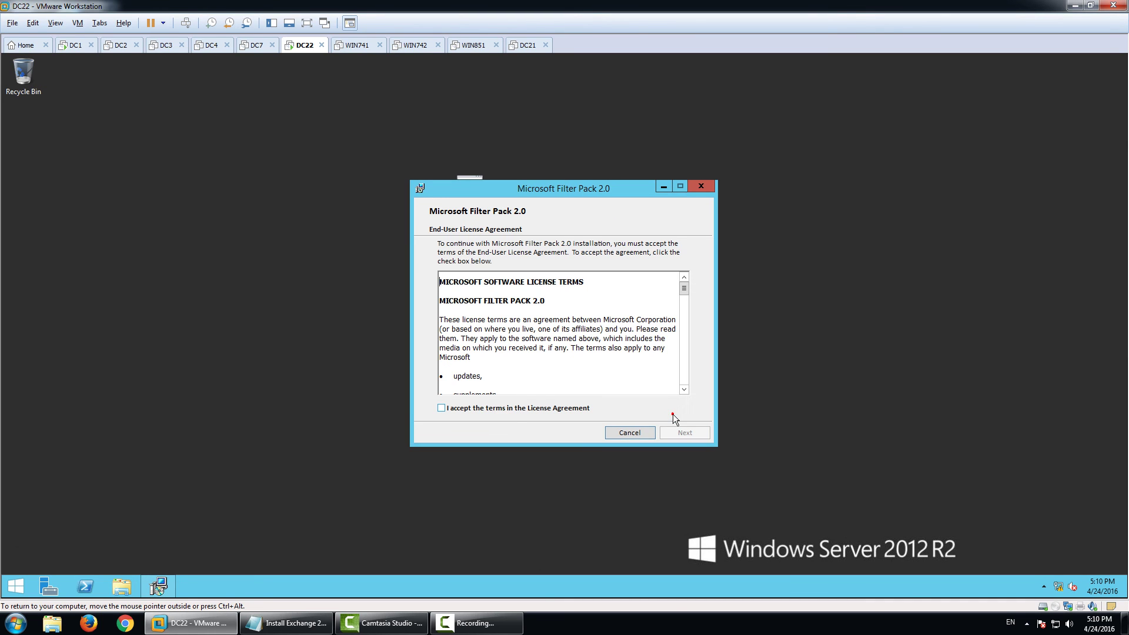
{"action": "left_click", "coordinate": [505, 407]}
{"action": "left_click", "coordinate": [685, 433]}
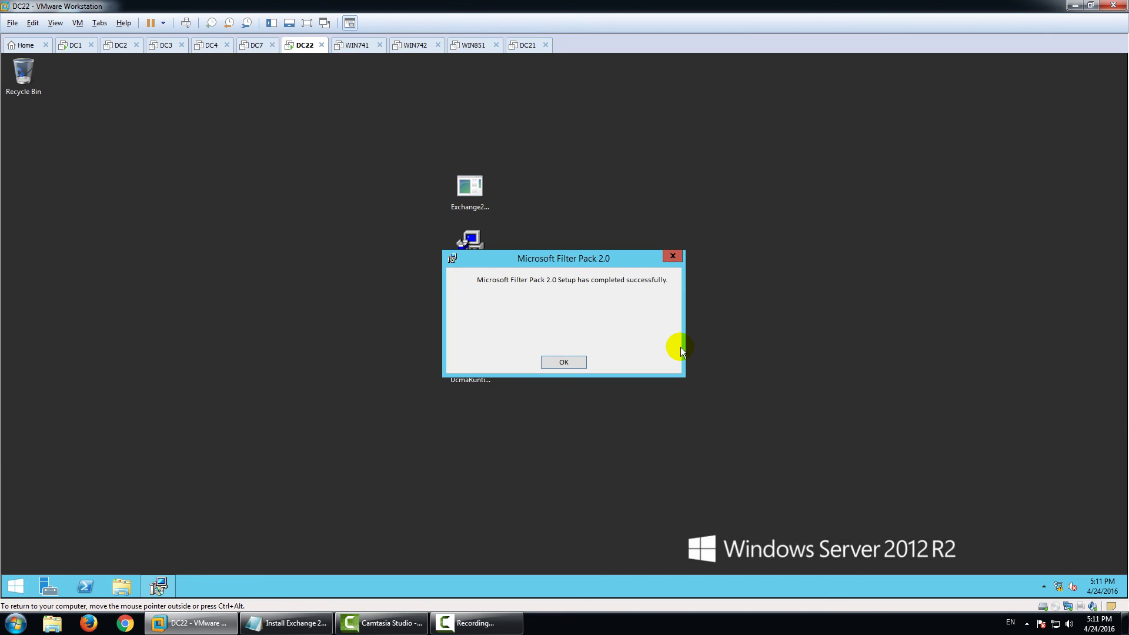
{"action": "left_click", "coordinate": [562, 362]}
{"action": "left_click", "coordinate": [468, 303]}
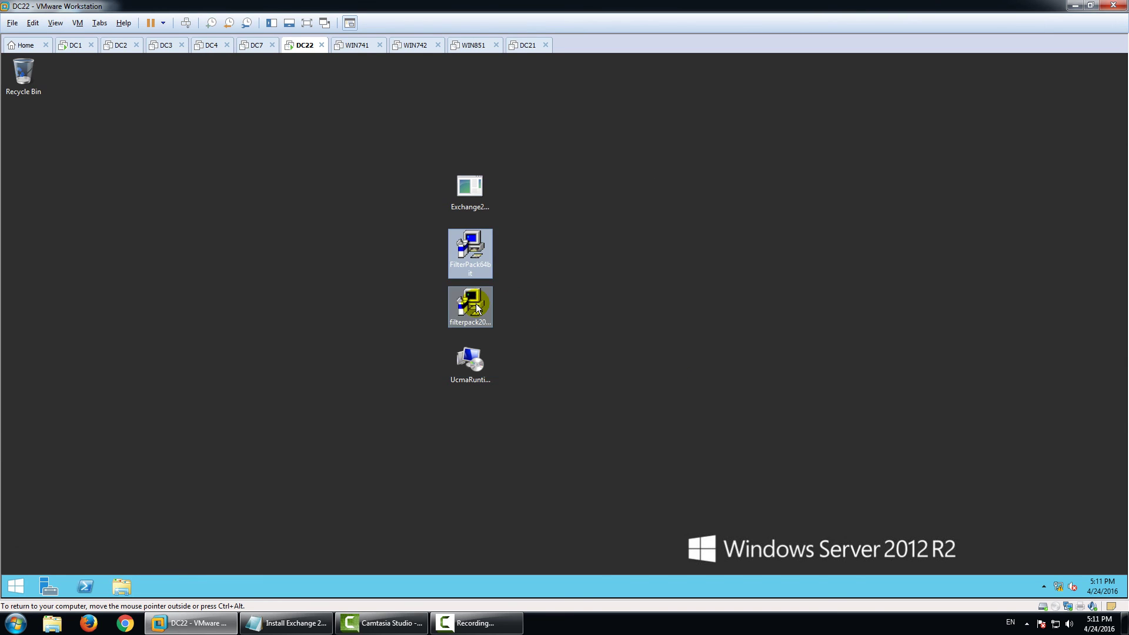
Run the Office 2010 Filter Pack SP1 update, accepting its license terms, through to completion.
{"action": "right_click", "coordinate": [468, 303]}
{"action": "left_click", "coordinate": [529, 296]}
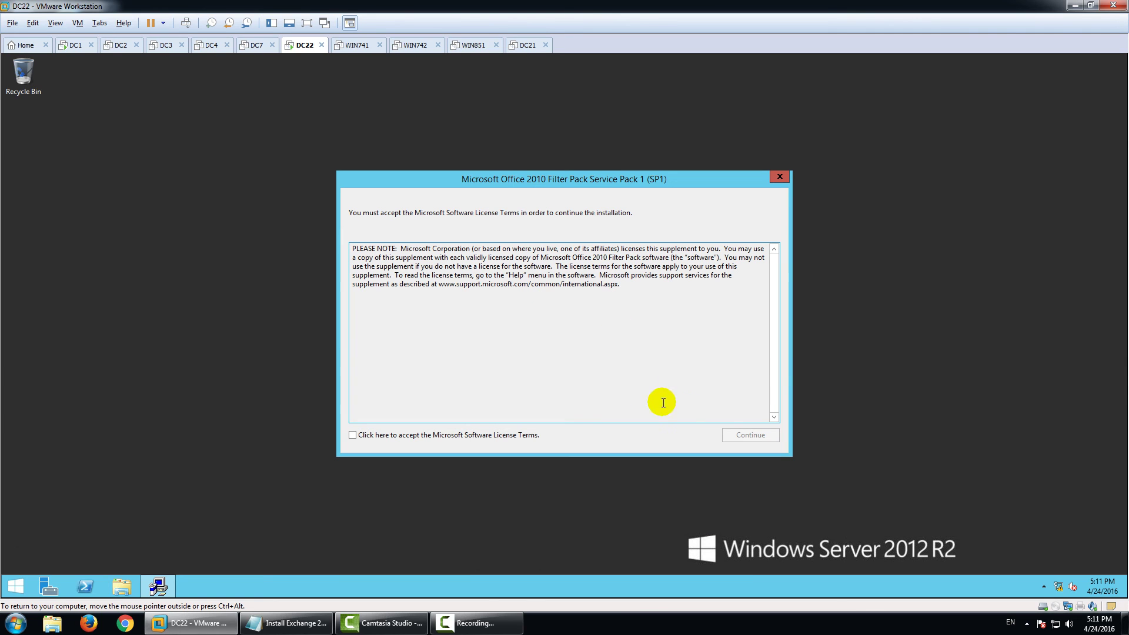
{"action": "left_click", "coordinate": [412, 436]}
{"action": "left_click", "coordinate": [750, 435]}
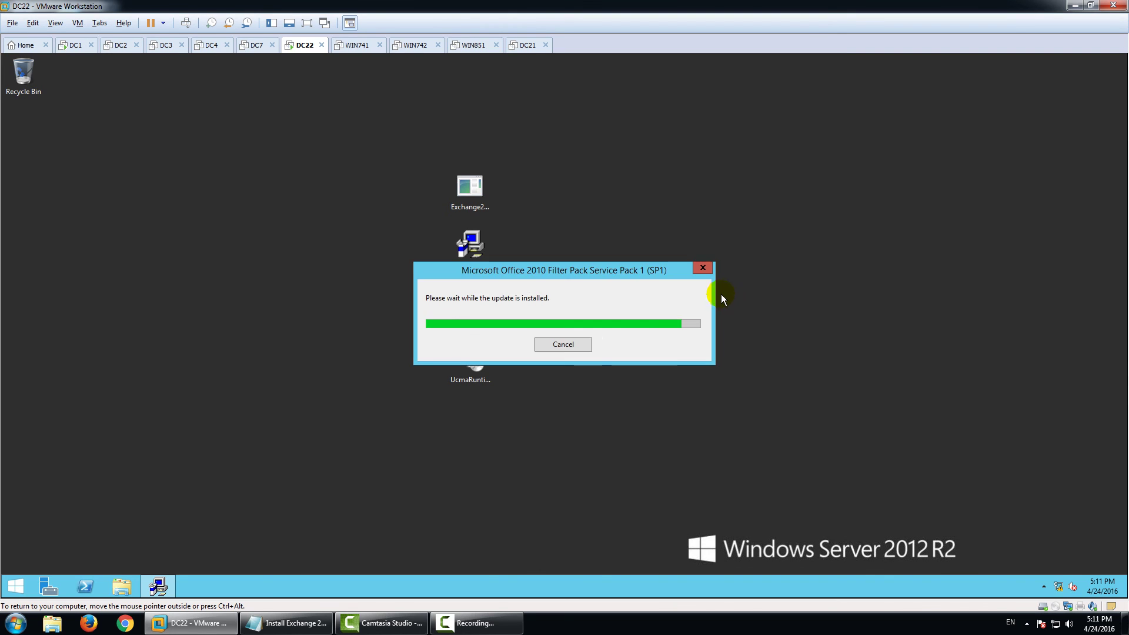
{"action": "left_click", "coordinate": [634, 354]}
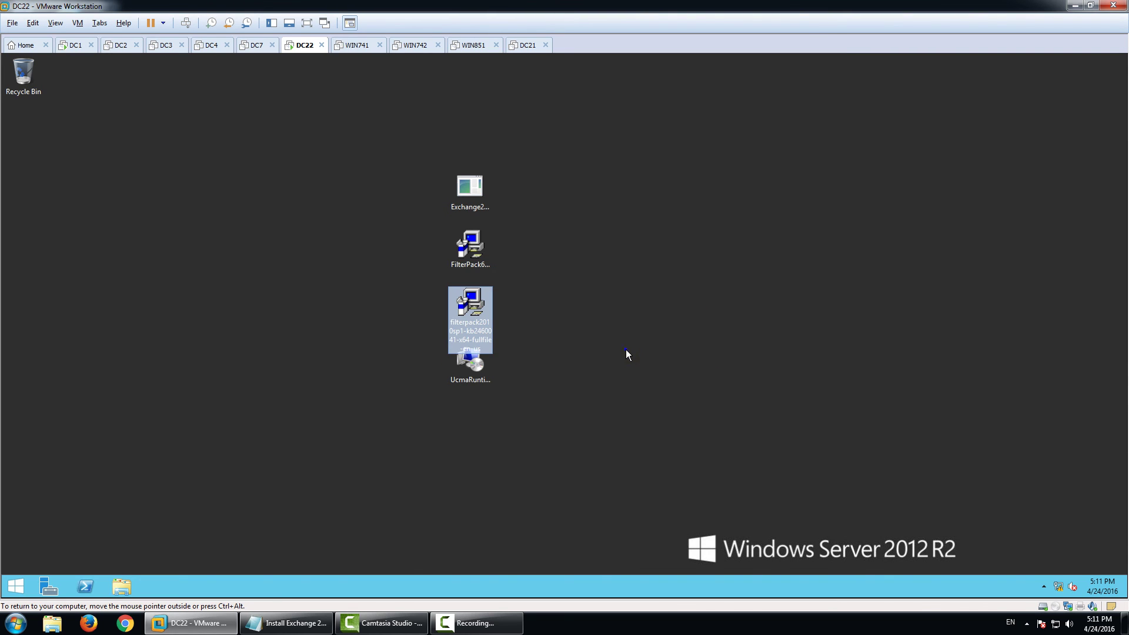
Refresh the DC22 desktop so the new installer file appears.
{"action": "right_click", "coordinate": [625, 349]}
{"action": "left_click", "coordinate": [664, 382]}
{"action": "right_click", "coordinate": [16, 586]}
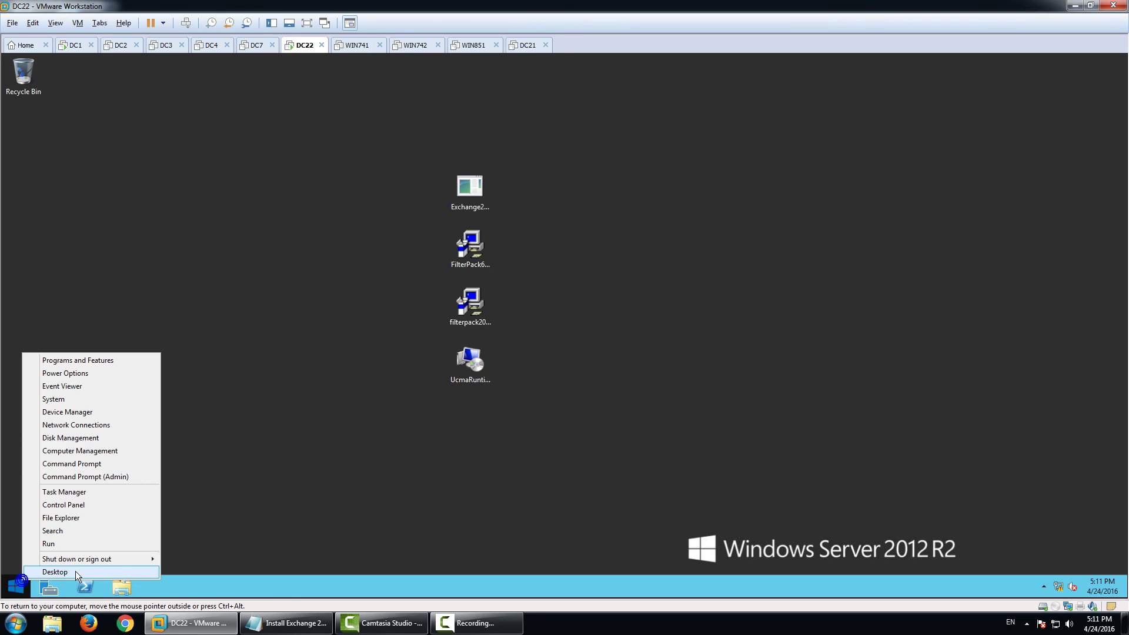
Restart DC22, confirming the restart and dismissing the explorer.exe error.
{"action": "left_click", "coordinate": [118, 560]}
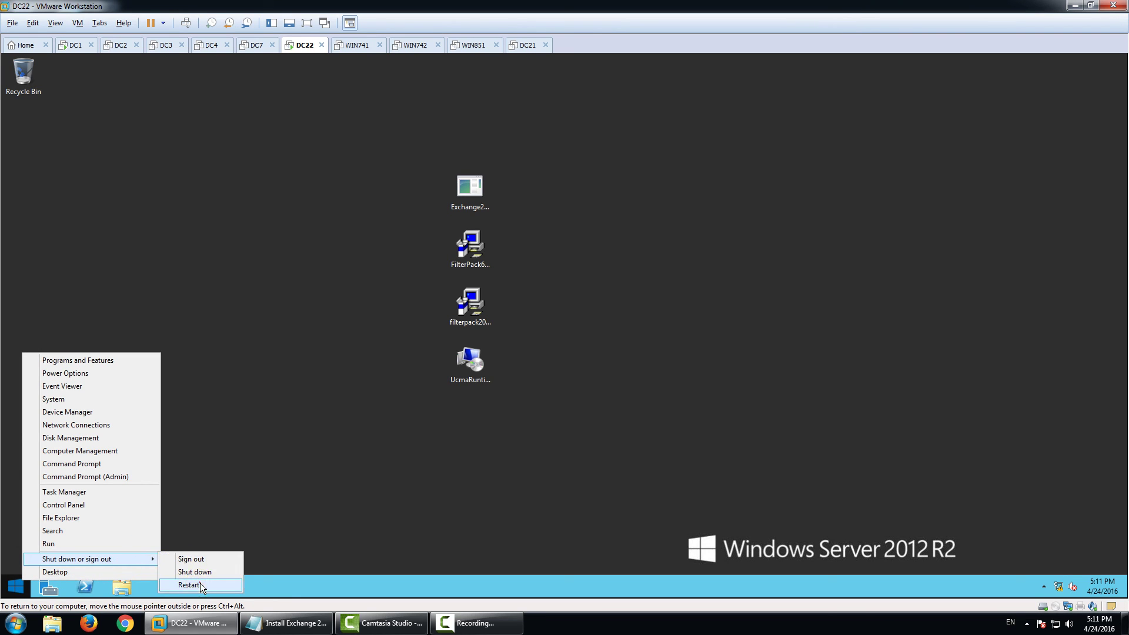
{"action": "left_click", "coordinate": [200, 585]}
{"action": "left_click", "coordinate": [191, 556]}
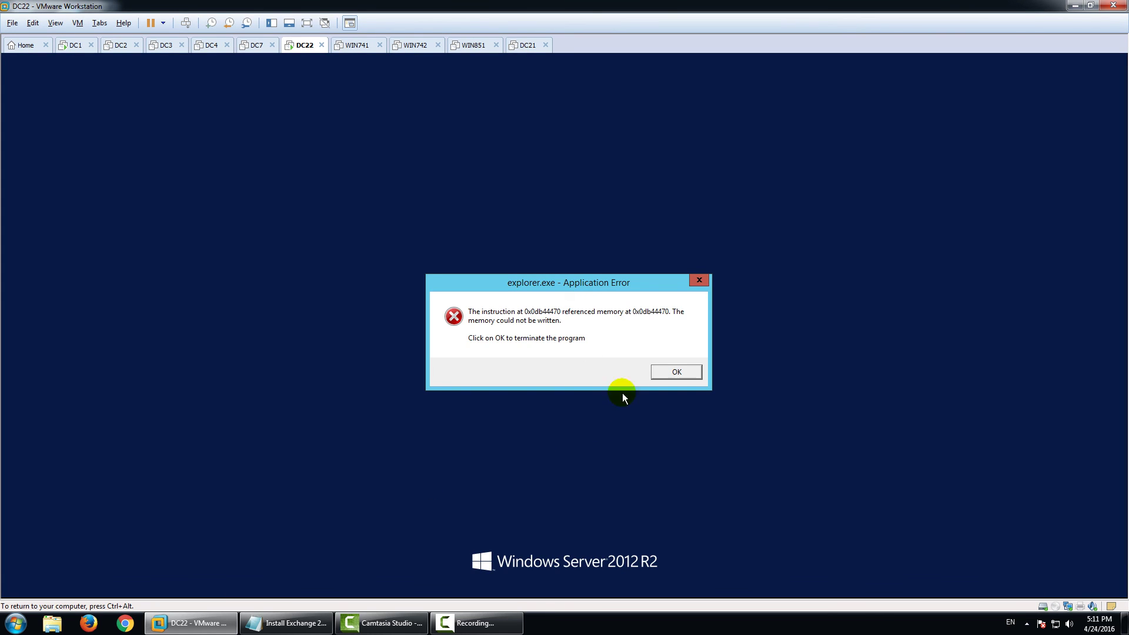
{"action": "left_click", "coordinate": [674, 374]}
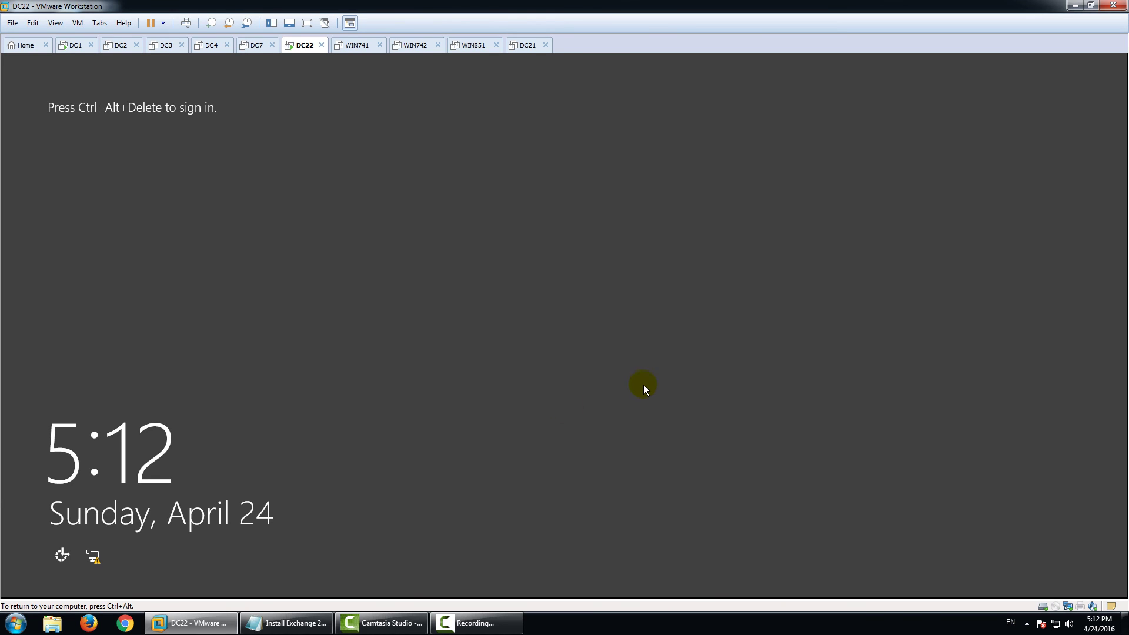
Sign back in to DC22 with the administrator password.
{"action": "key", "text": "ctrl+alt+Insert"}
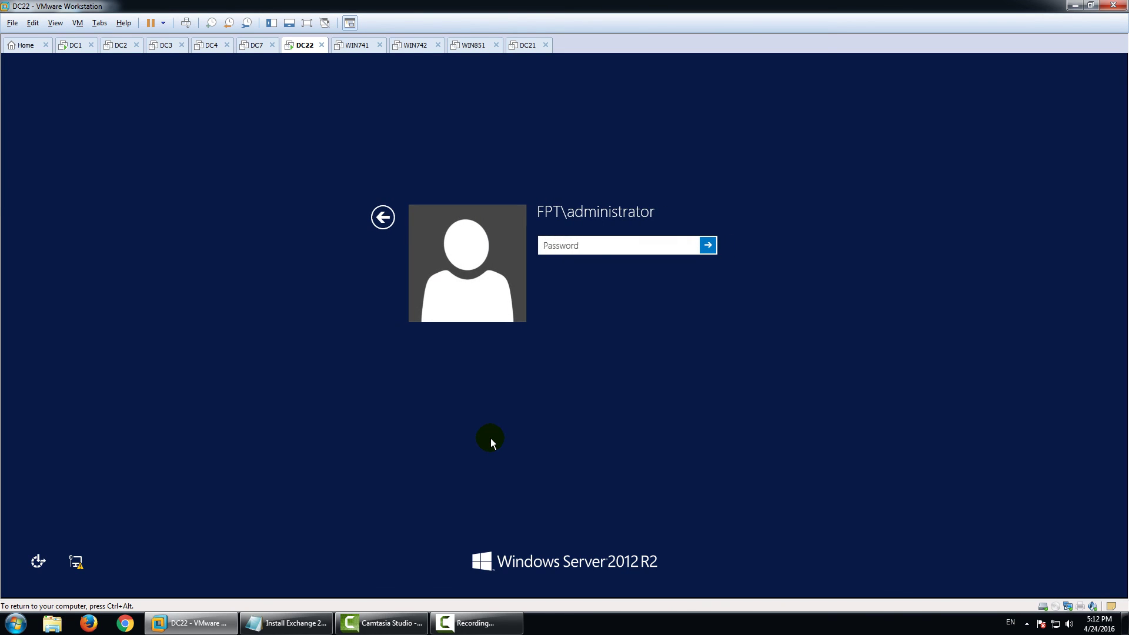
{"action": "type", "text": "•••••••"}
{"action": "key", "text": "Return"}
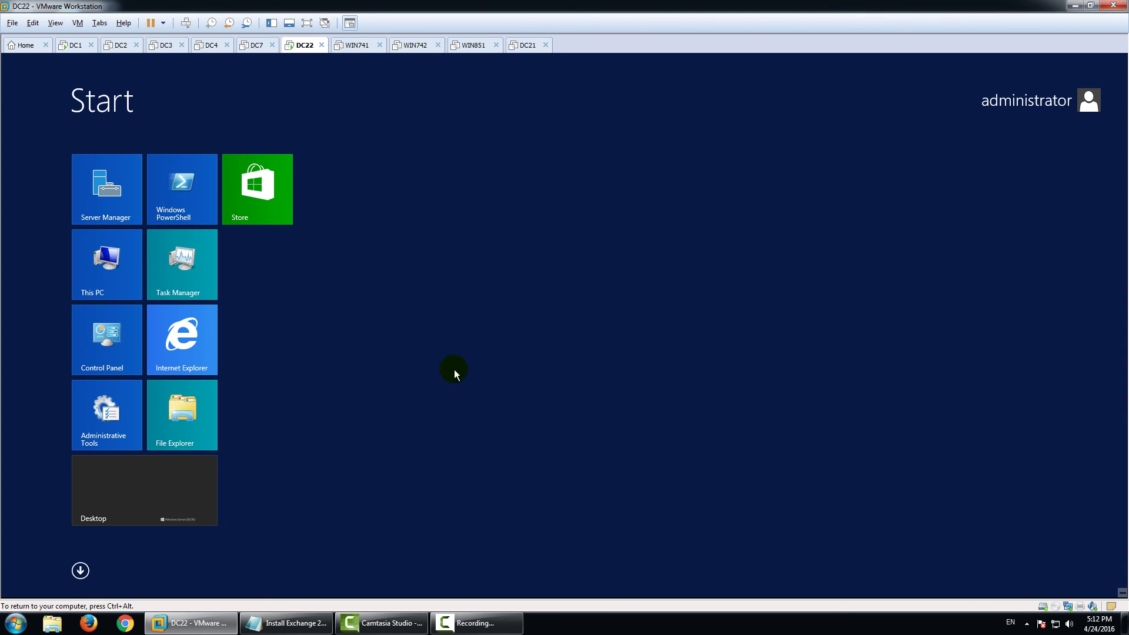
Close Server Manager, open File Explorer and create a folder named EX in Local Disk (C:).
{"action": "left_click", "coordinate": [171, 474]}
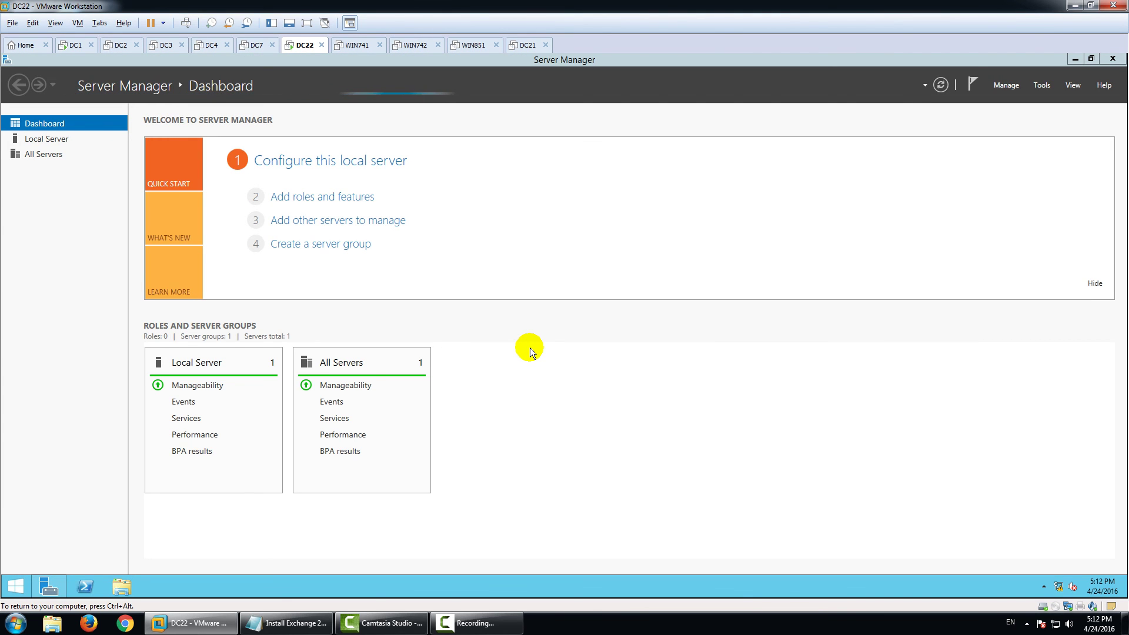
{"action": "left_click", "coordinate": [1112, 60]}
{"action": "left_click", "coordinate": [121, 587]}
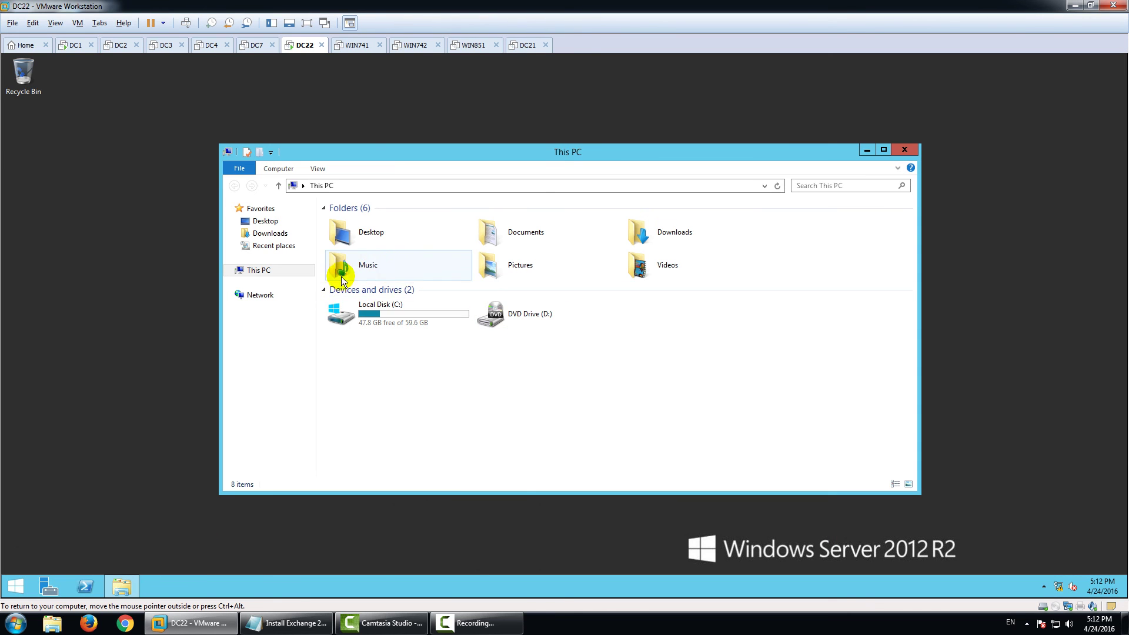
{"action": "double_click", "coordinate": [371, 301]}
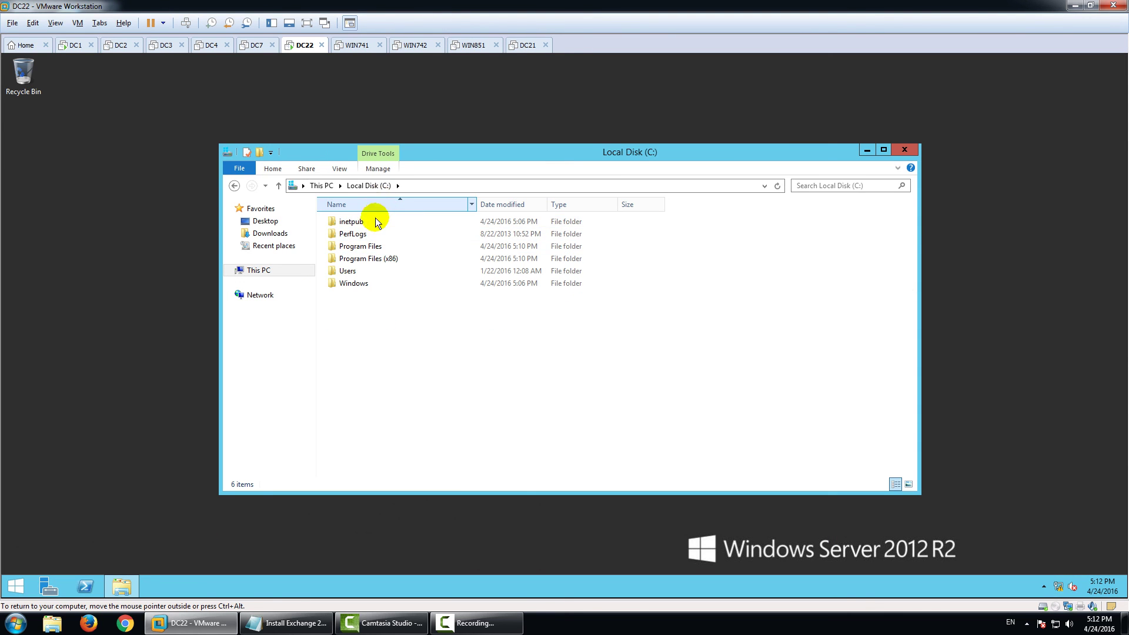
{"action": "right_click", "coordinate": [366, 335]}
{"action": "mouse_move", "coordinate": [412, 442]}
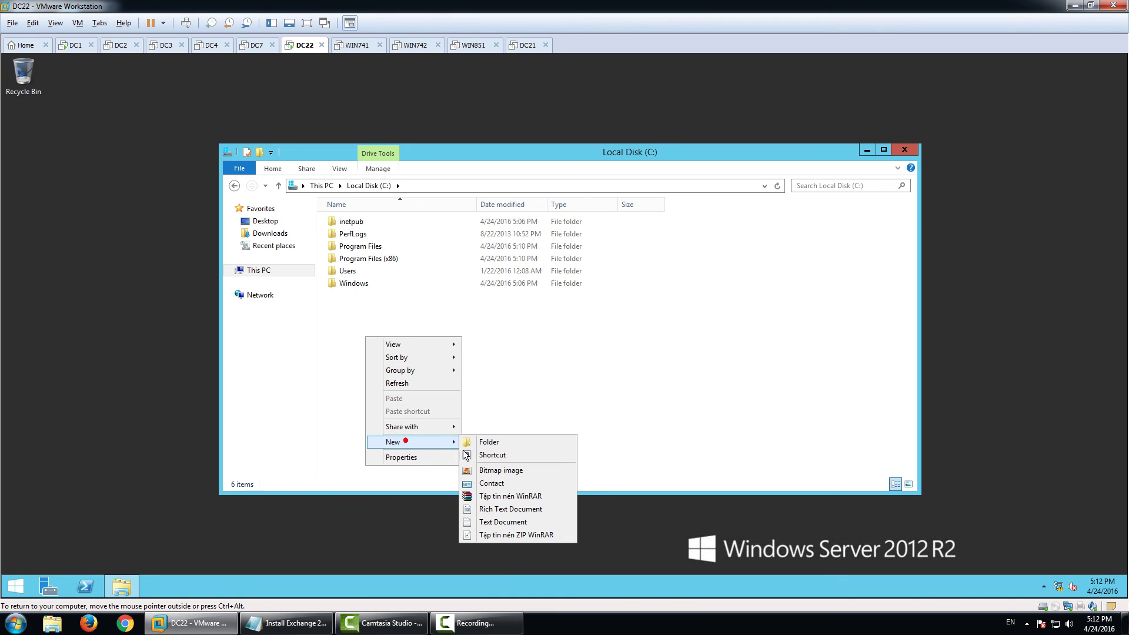
{"action": "left_click", "coordinate": [500, 442]}
{"action": "type", "text": "EX"}
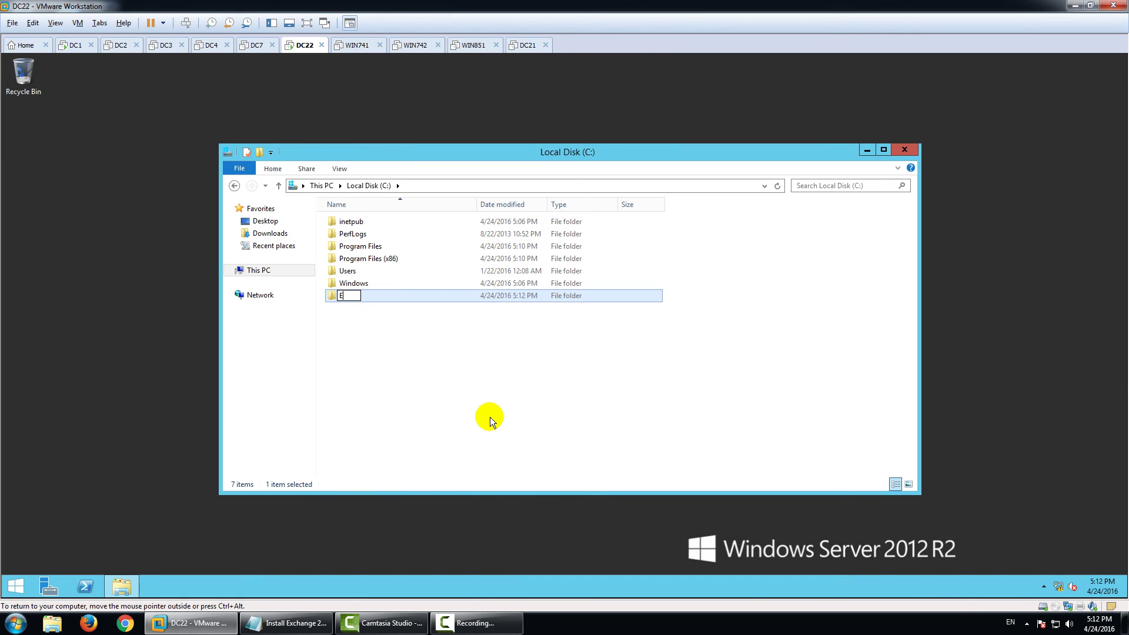
{"action": "key", "text": "Return"}
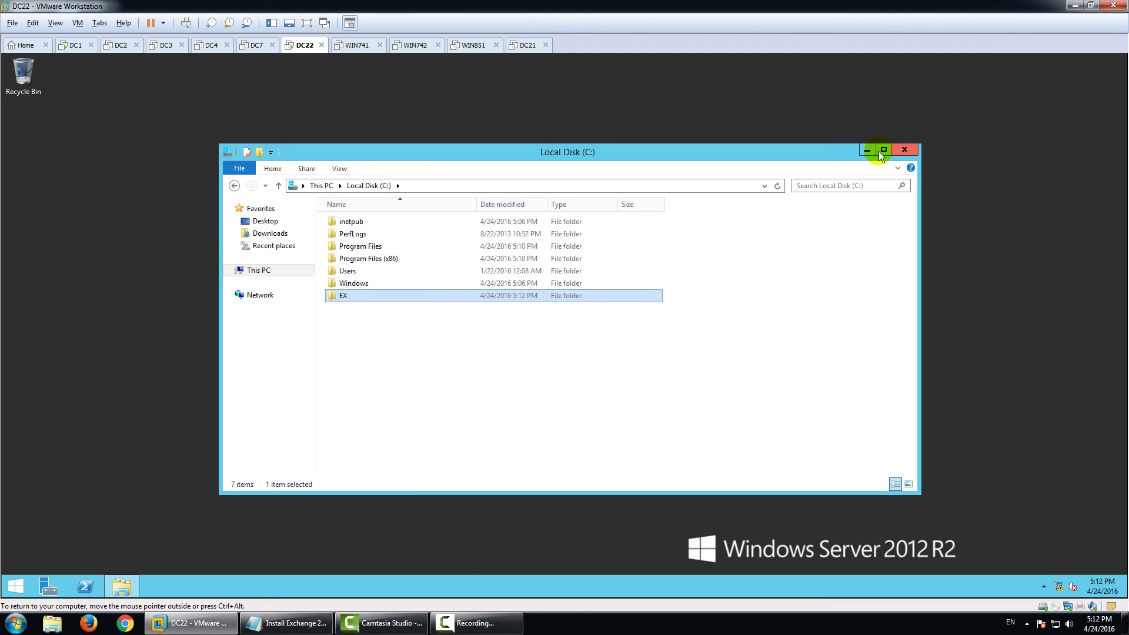
Run the Exchange2013-x64 package with C:\EX as the extraction folder, then bring up the install notes.
{"action": "left_click", "coordinate": [898, 149]}
{"action": "double_click", "coordinate": [474, 193]}
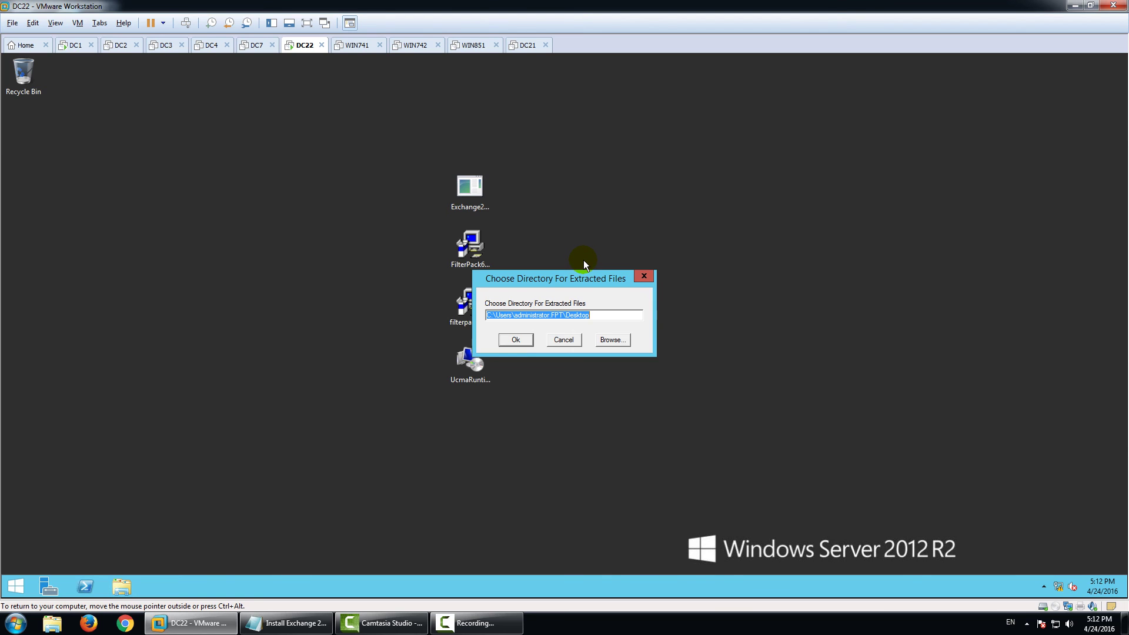
{"action": "left_click", "coordinate": [611, 340]}
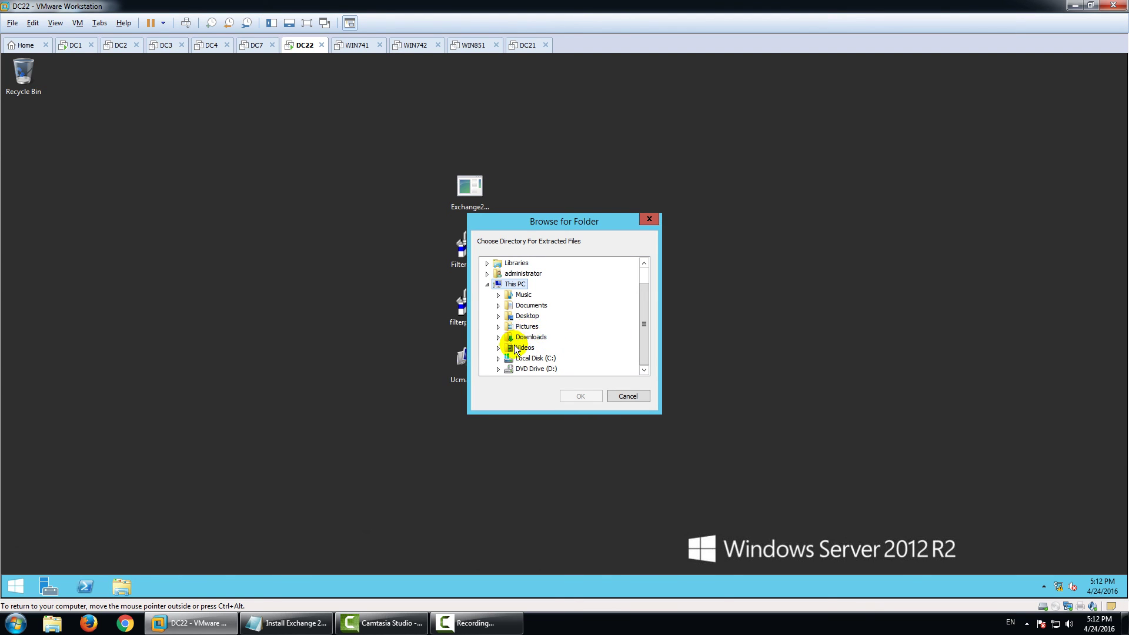
{"action": "left_click", "coordinate": [498, 361]}
{"action": "left_click", "coordinate": [531, 306]}
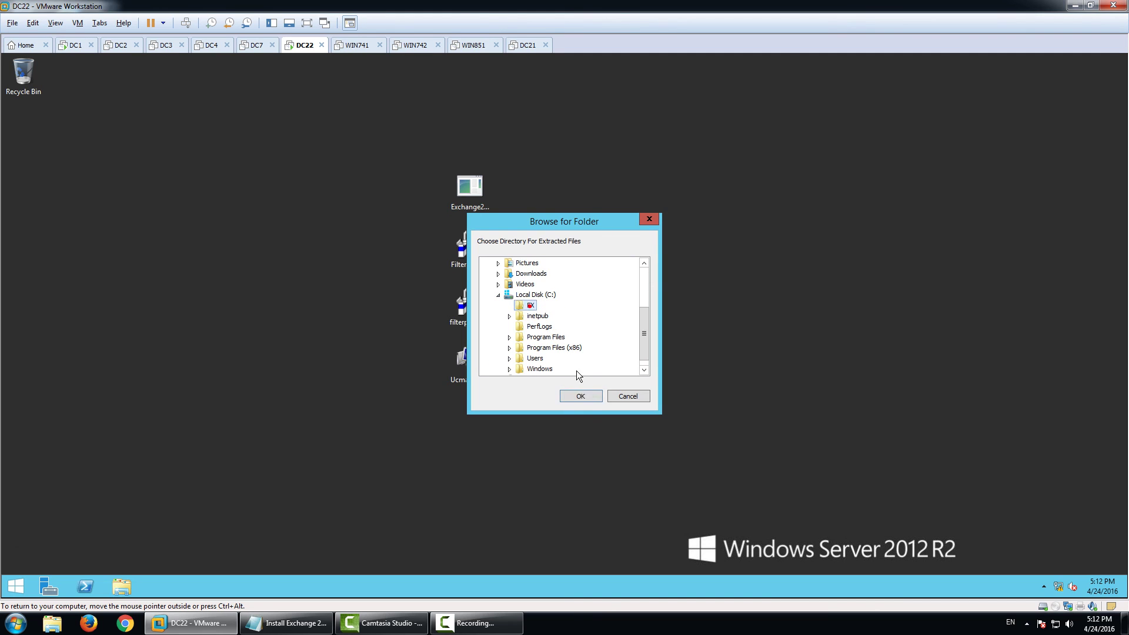
{"action": "left_click", "coordinate": [582, 396]}
{"action": "left_click", "coordinate": [518, 341]}
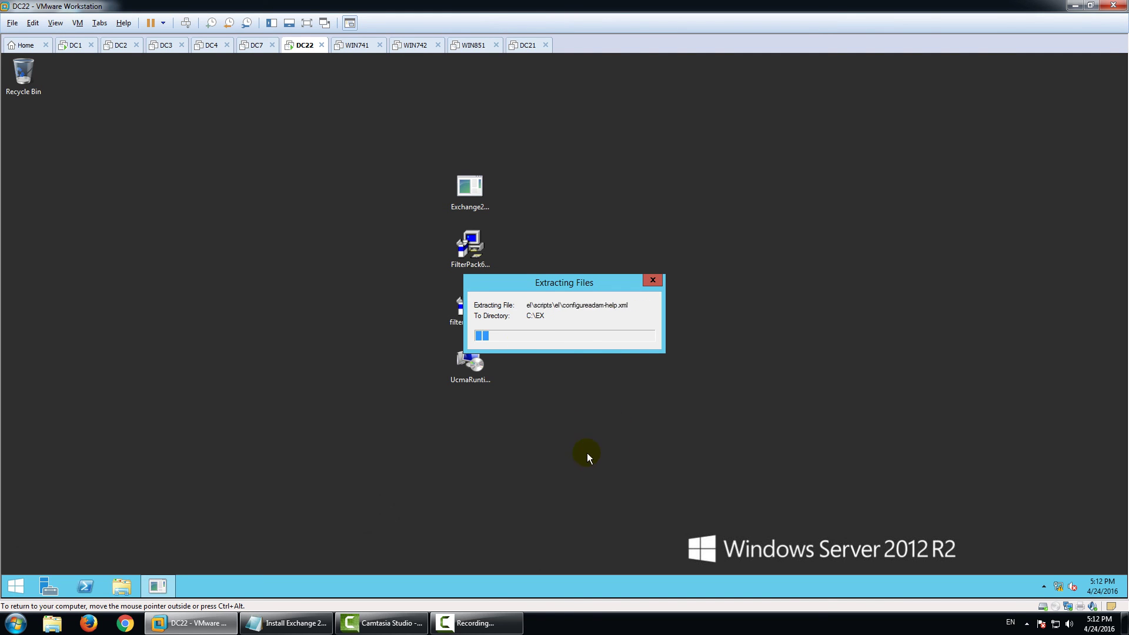
{"action": "left_click", "coordinate": [286, 623]}
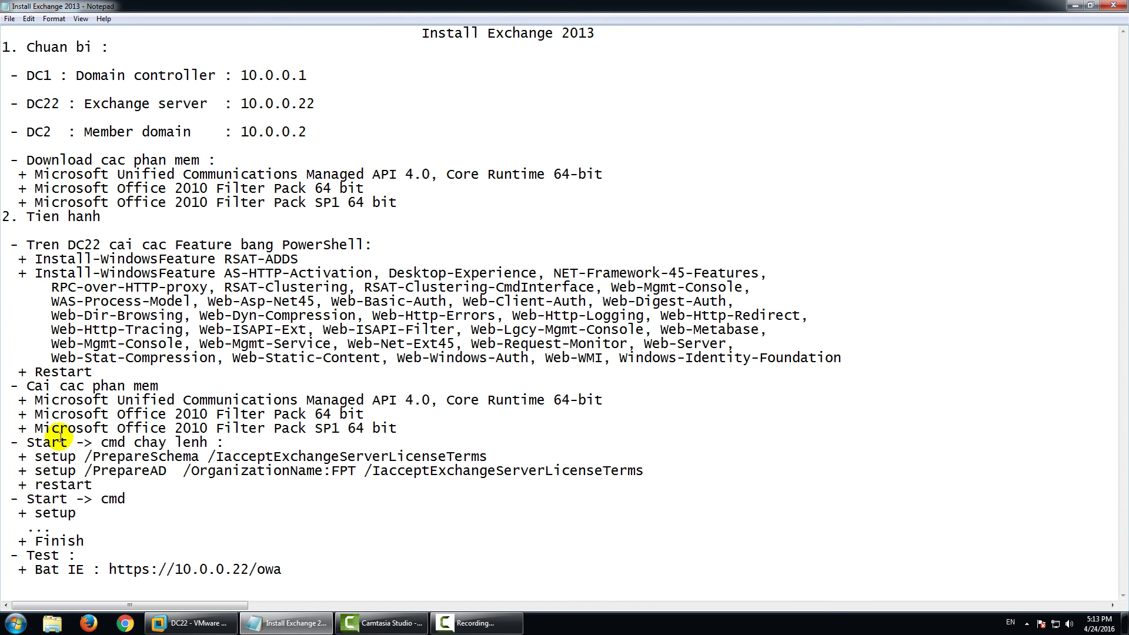
Highlight the 'Start -> cmd chay lenh' line in the install notes, then return to DC22.
{"action": "left_click_drag", "start_coordinate": [26, 442], "coordinate": [170, 458]}
{"action": "left_click", "coordinate": [137, 444]}
{"action": "left_click_drag", "start_coordinate": [26, 442], "coordinate": [200, 442]}
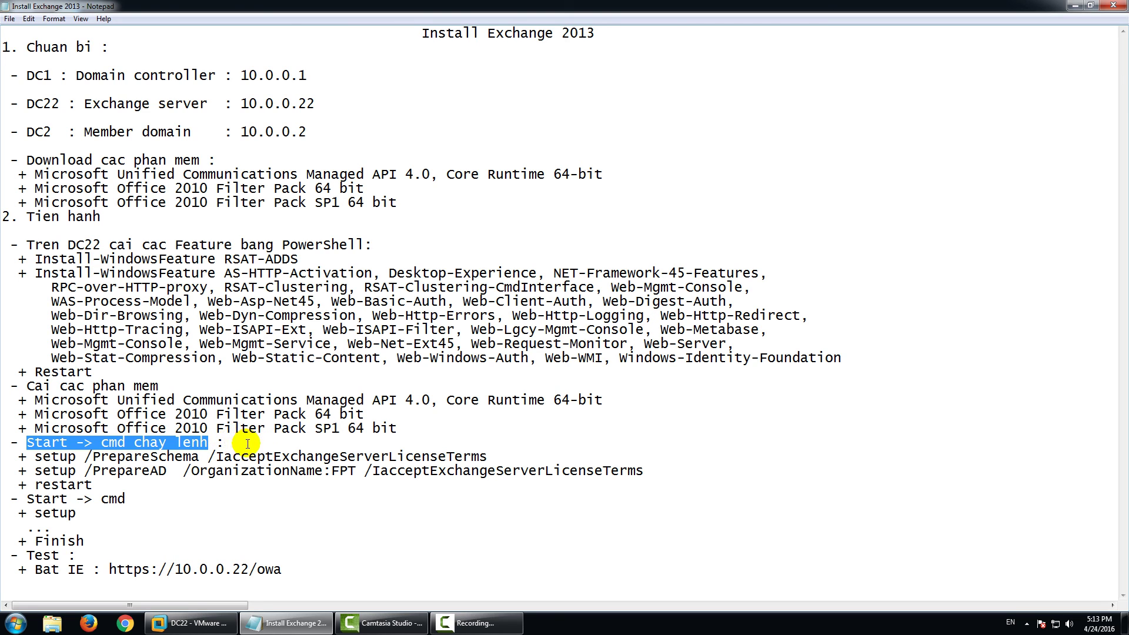
{"action": "left_click", "coordinate": [248, 444]}
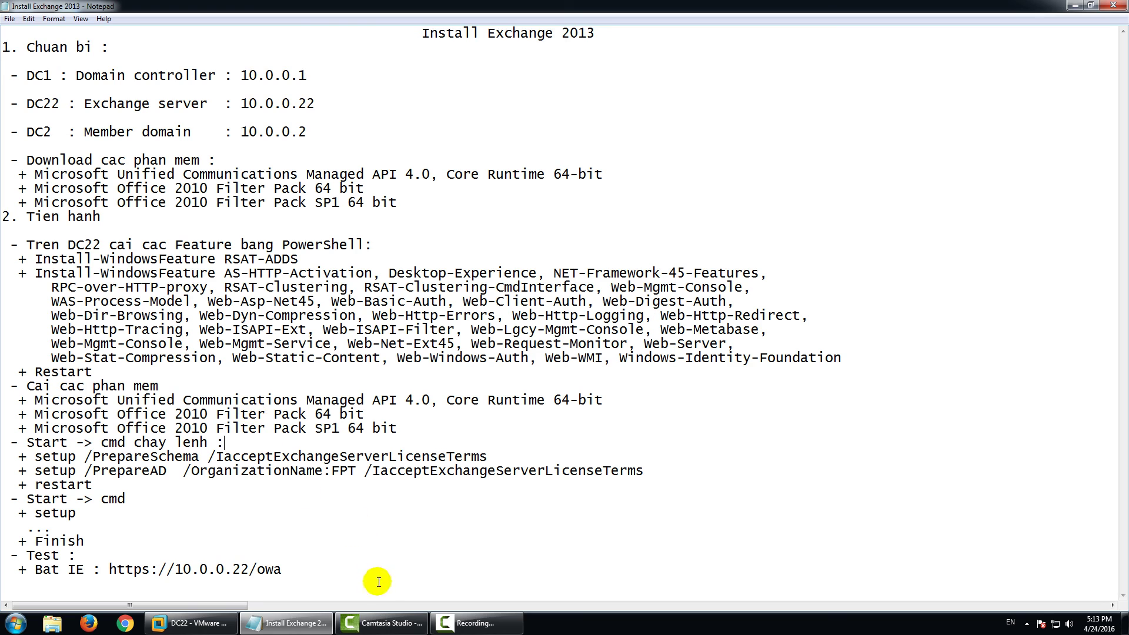
{"action": "left_click", "coordinate": [197, 624]}
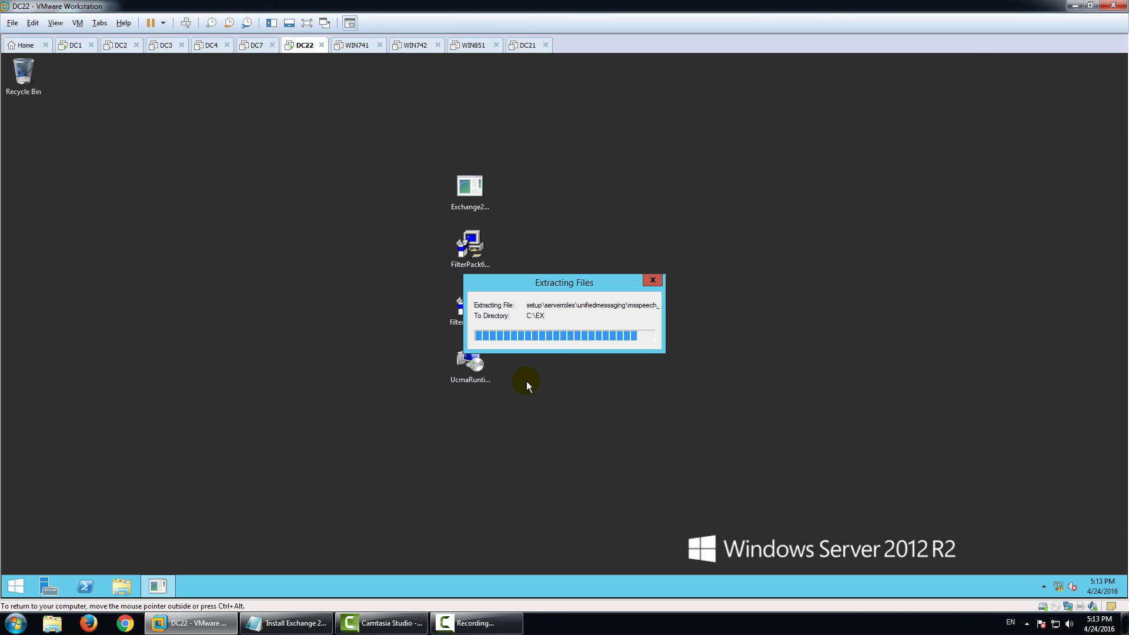
Launch cmd from the Run prompt on DC22.
{"action": "right_click", "coordinate": [24, 590]}
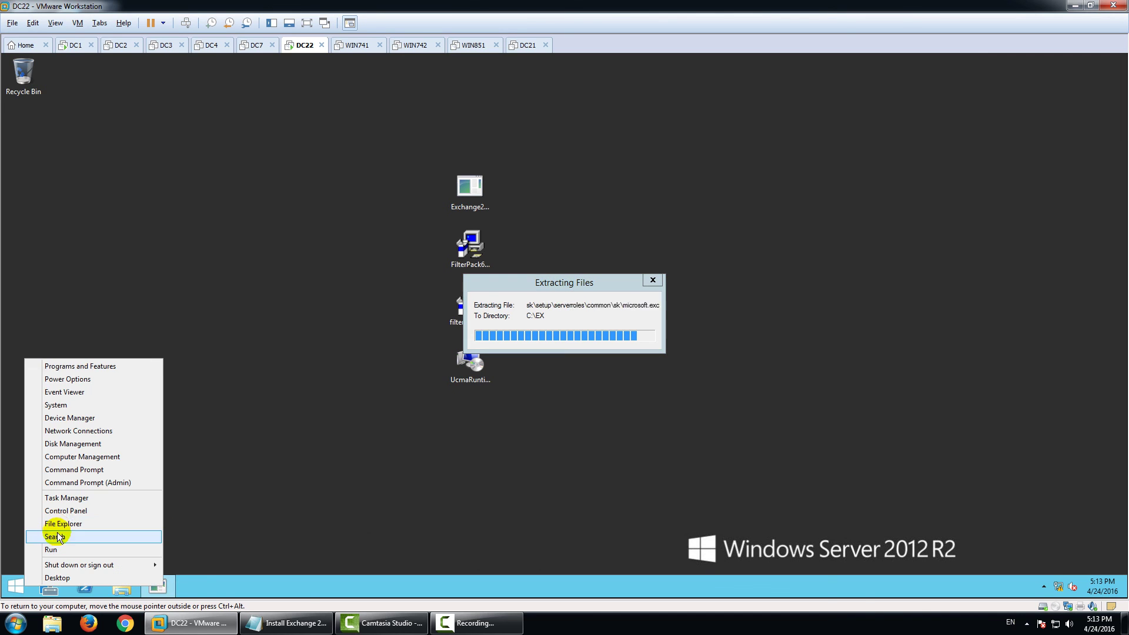
{"action": "left_click", "coordinate": [66, 547]}
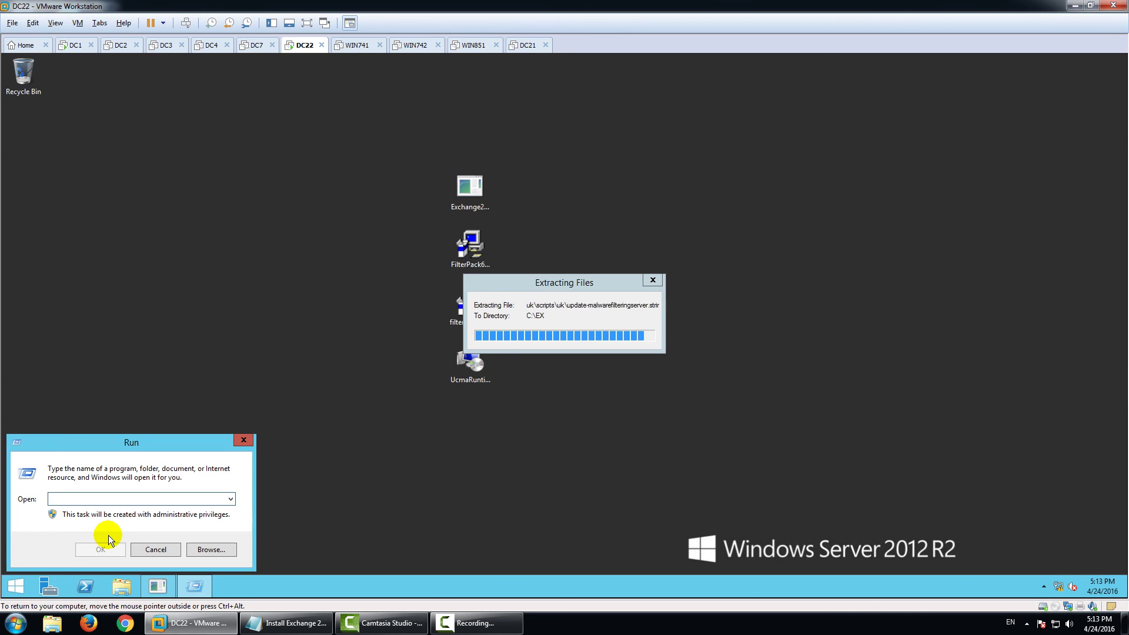
{"action": "type", "text": "cmd"}
{"action": "key", "text": "Return"}
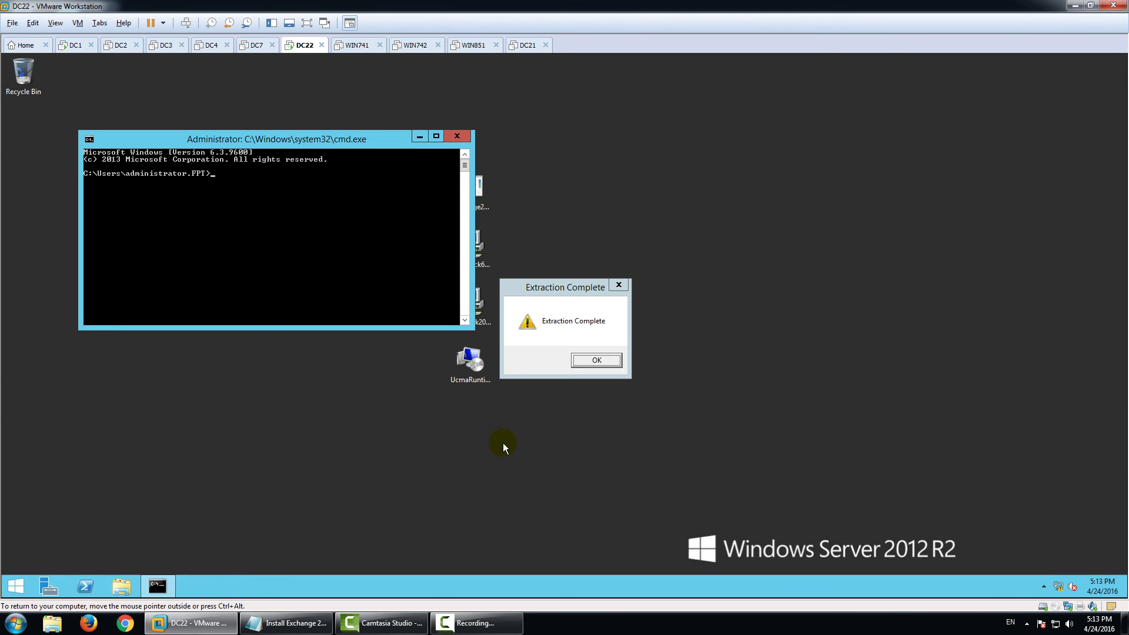
Dismiss the extraction-complete message and change the command prompt's directory to C:\EX.
{"action": "left_click", "coordinate": [594, 363]}
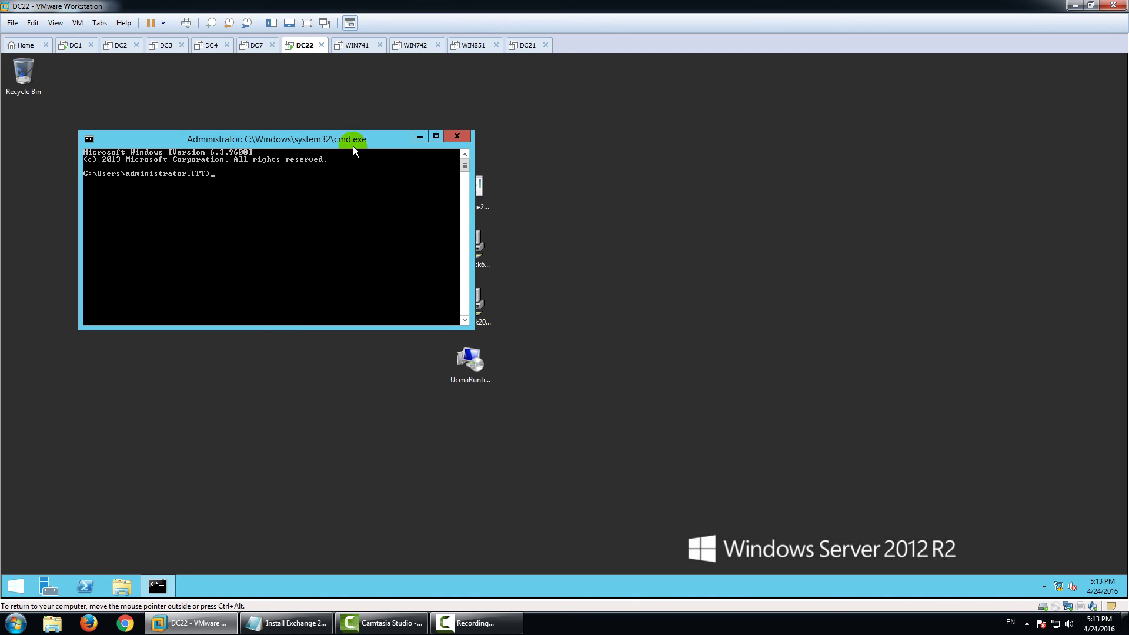
{"action": "left_click_drag", "start_coordinate": [353, 146], "coordinate": [658, 246]}
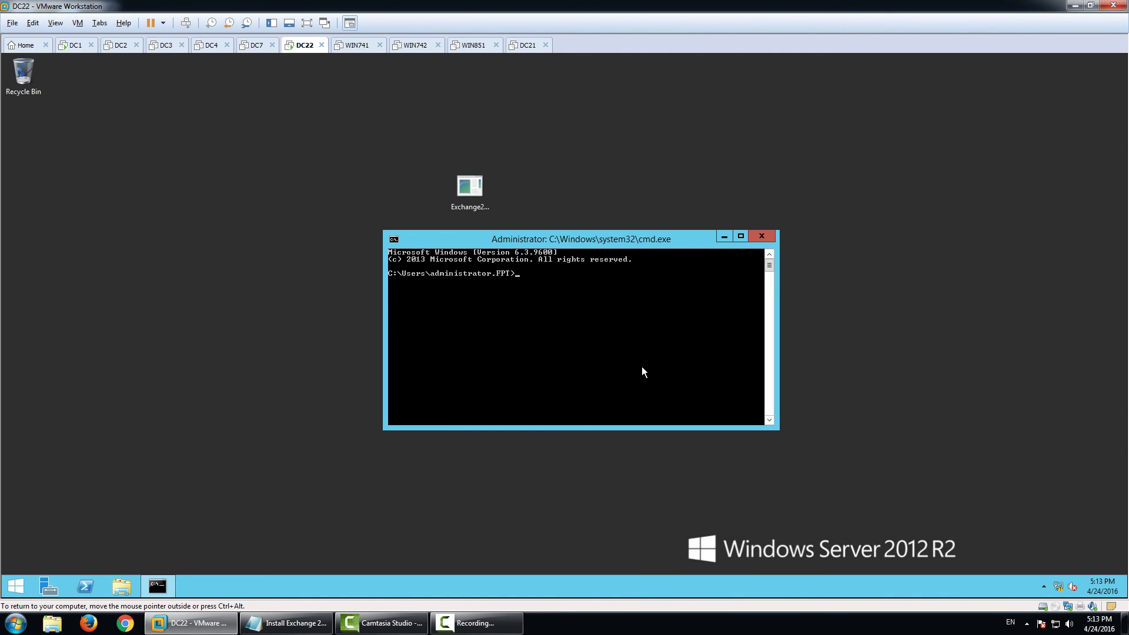
{"action": "type", "text": "cd"}
{"action": "type", "text": "C:\\EX"}
{"action": "key", "text": "Return"}
Copy setup /PrepareSchema /IAcceptExchangeServerLicenseTerms from the notes and run it in cmd.
{"action": "left_click", "coordinate": [289, 622]}
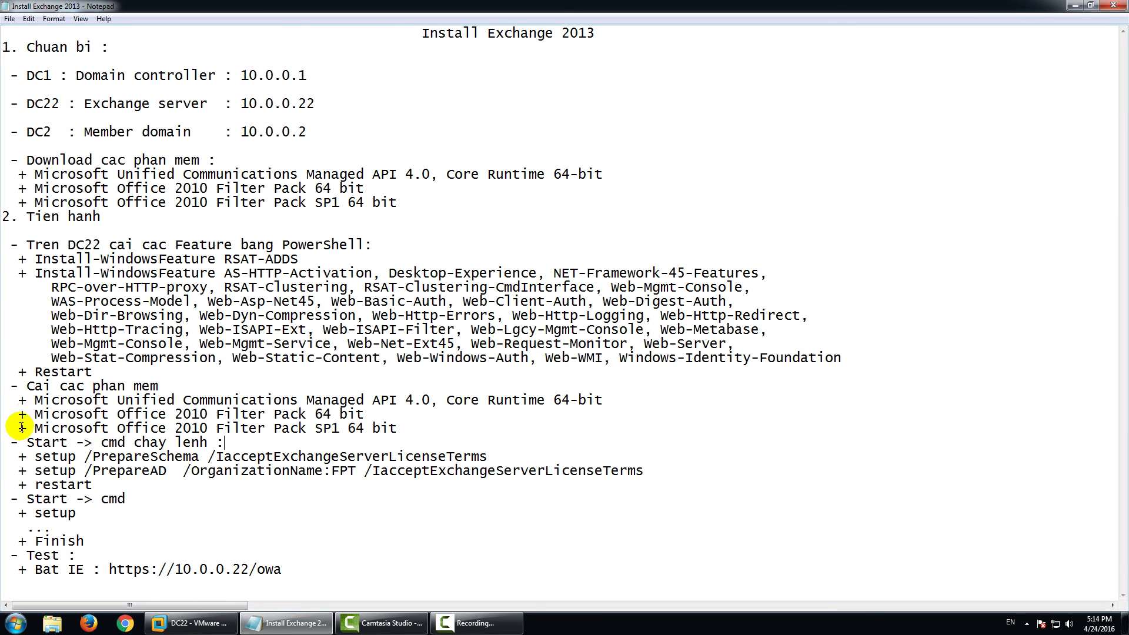
{"action": "left_click_drag", "start_coordinate": [34, 457], "coordinate": [496, 455]}
{"action": "key", "text": "ctrl+c"}
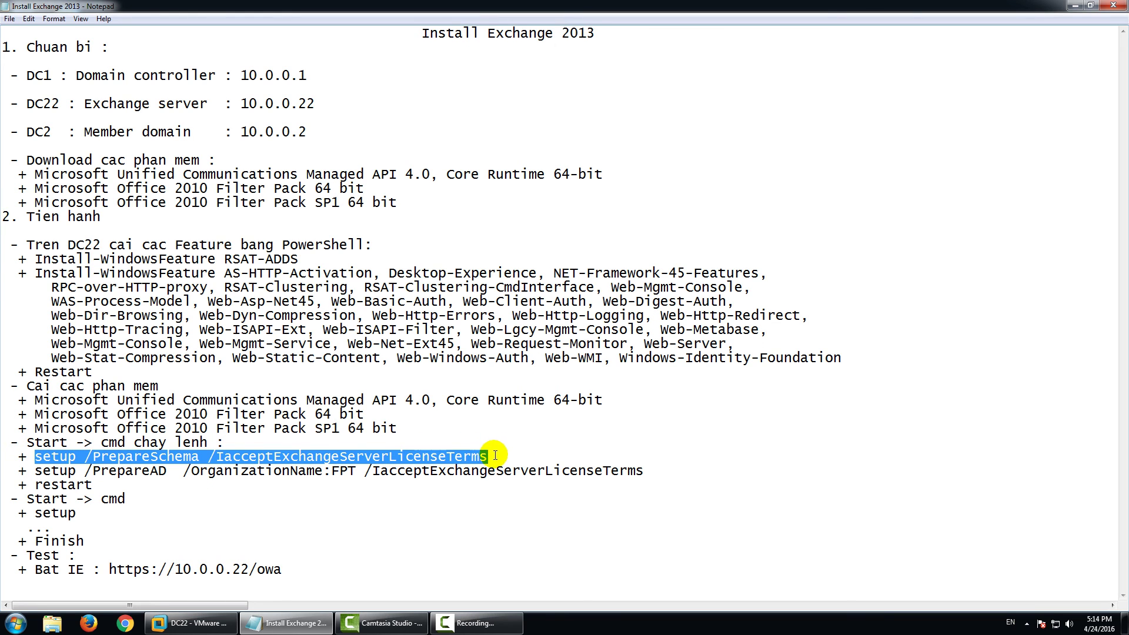
{"action": "right_click", "coordinate": [429, 452]}
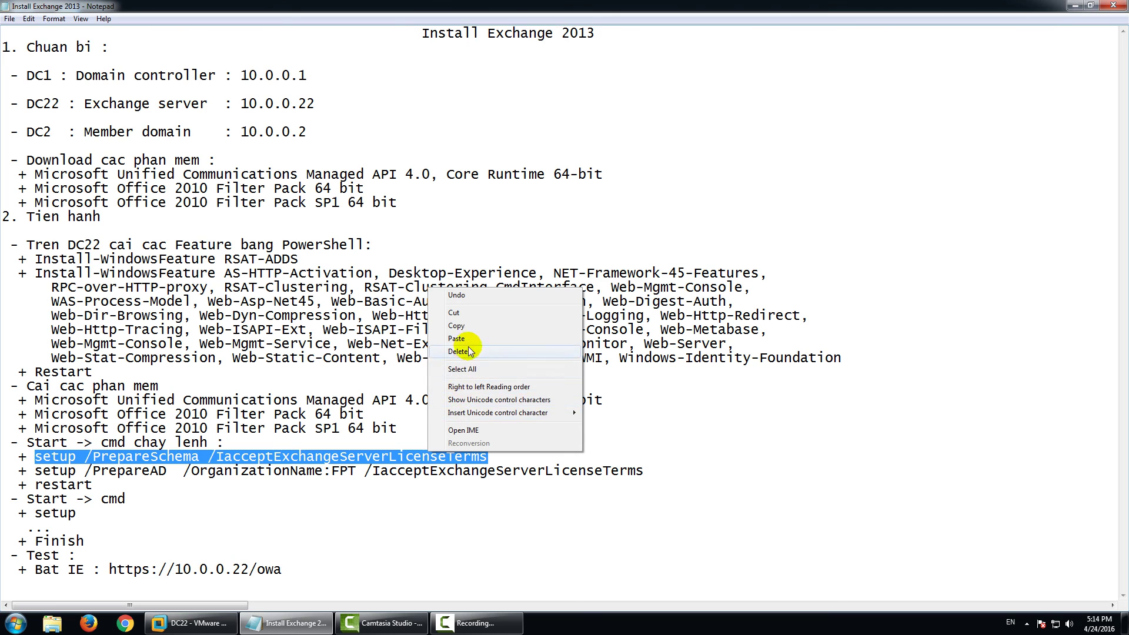
{"action": "left_click", "coordinate": [457, 326]}
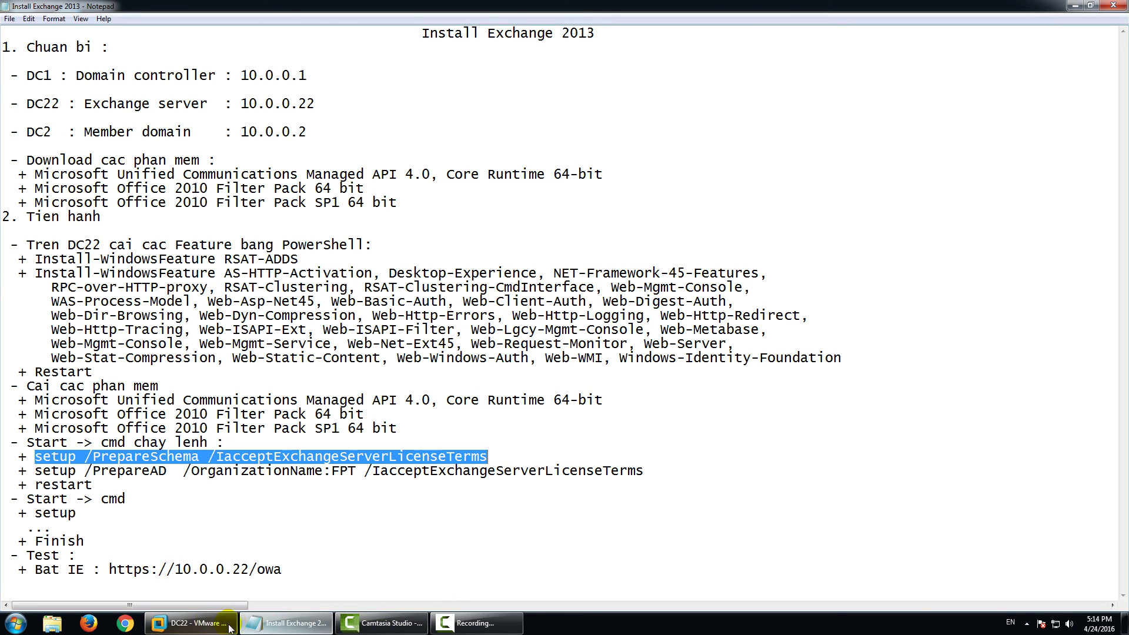
{"action": "left_click", "coordinate": [229, 625]}
{"action": "right_click", "coordinate": [523, 330]}
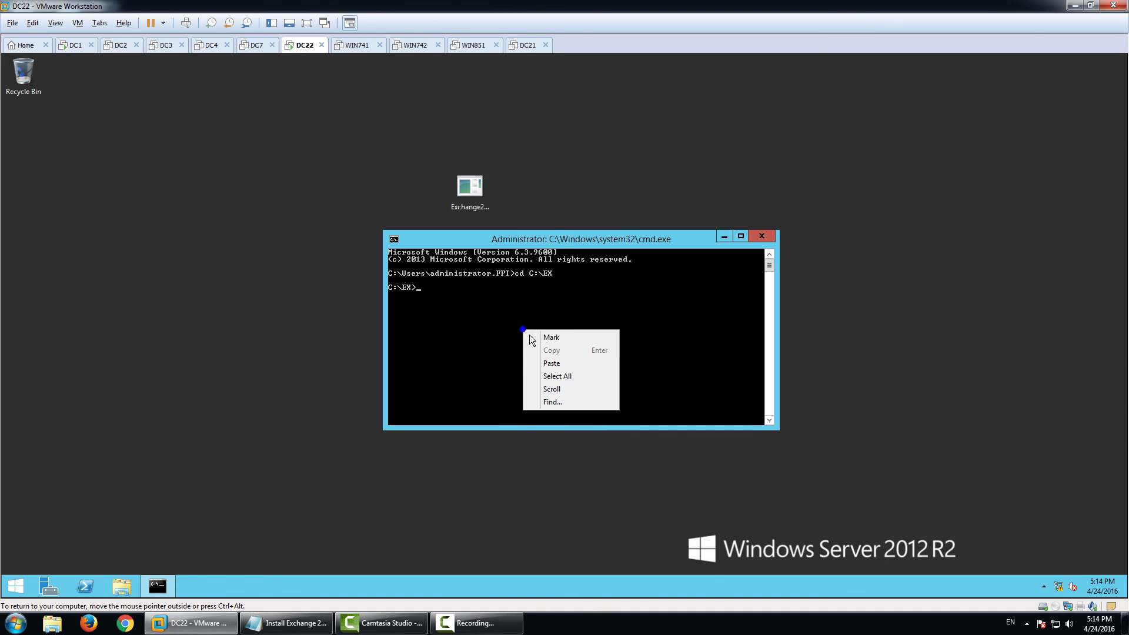
{"action": "left_click", "coordinate": [553, 363]}
{"action": "key", "text": "Return"}
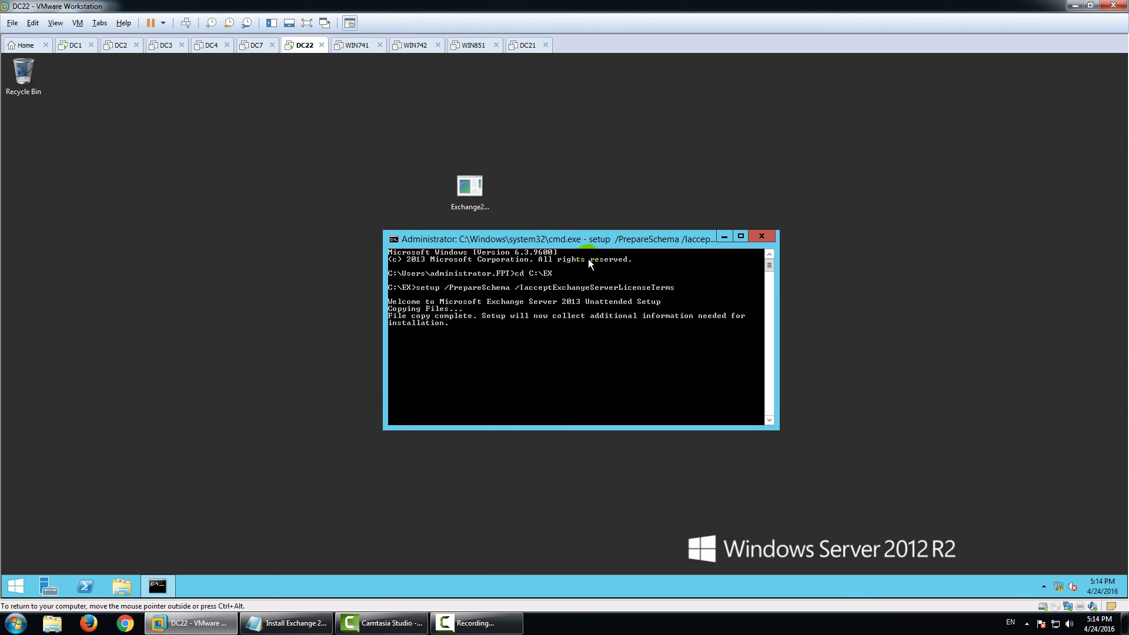
Stretch the command window to full screen height while PrepareSchema runs to completion.
{"action": "left_click_drag", "start_coordinate": [587, 232], "coordinate": [577, 51]}
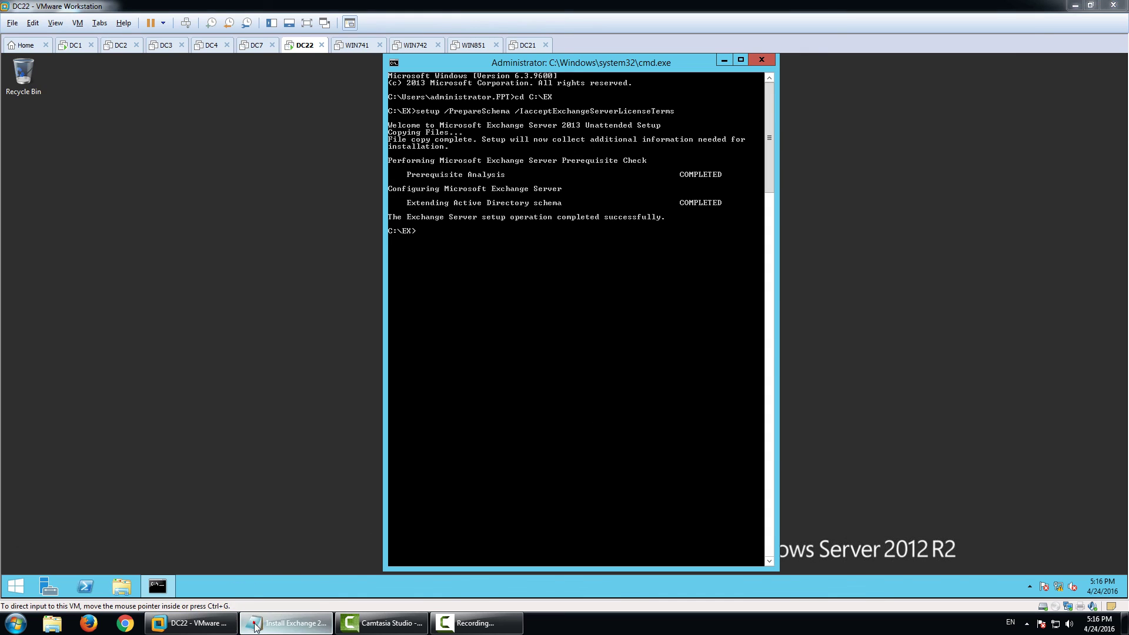
Copy setup /PrepareAD /OrganizationName:FPT /IAcceptExchangeServerLicenseTerms from the notes and run it in cmd.
{"action": "left_click", "coordinate": [287, 622]}
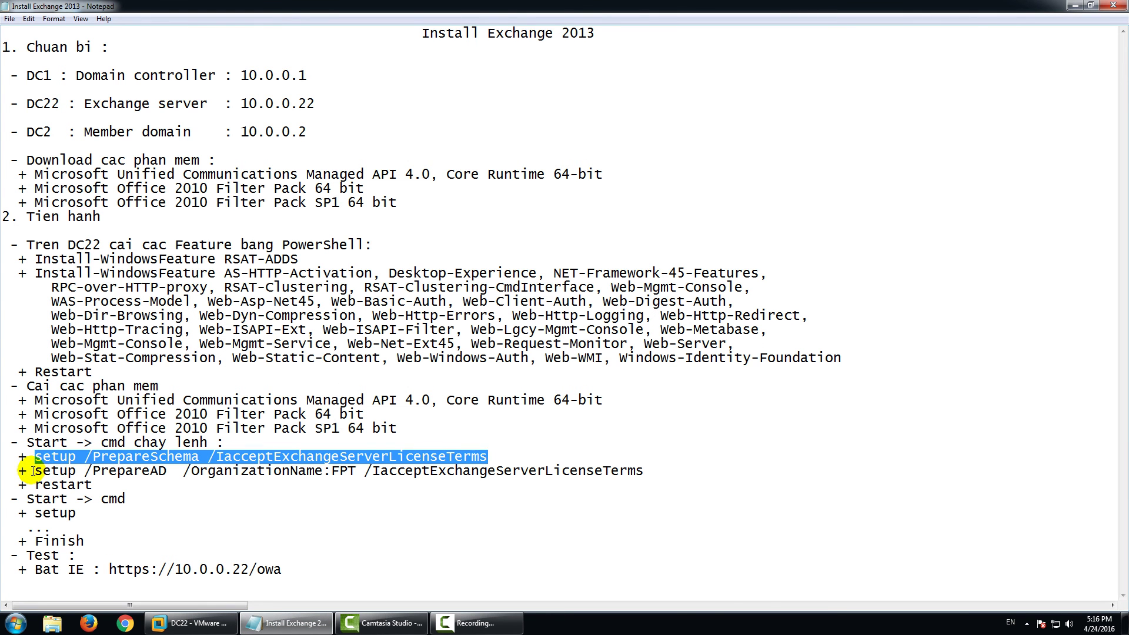
{"action": "left_click_drag", "start_coordinate": [34, 471], "coordinate": [641, 474]}
{"action": "key", "text": "ctrl+c"}
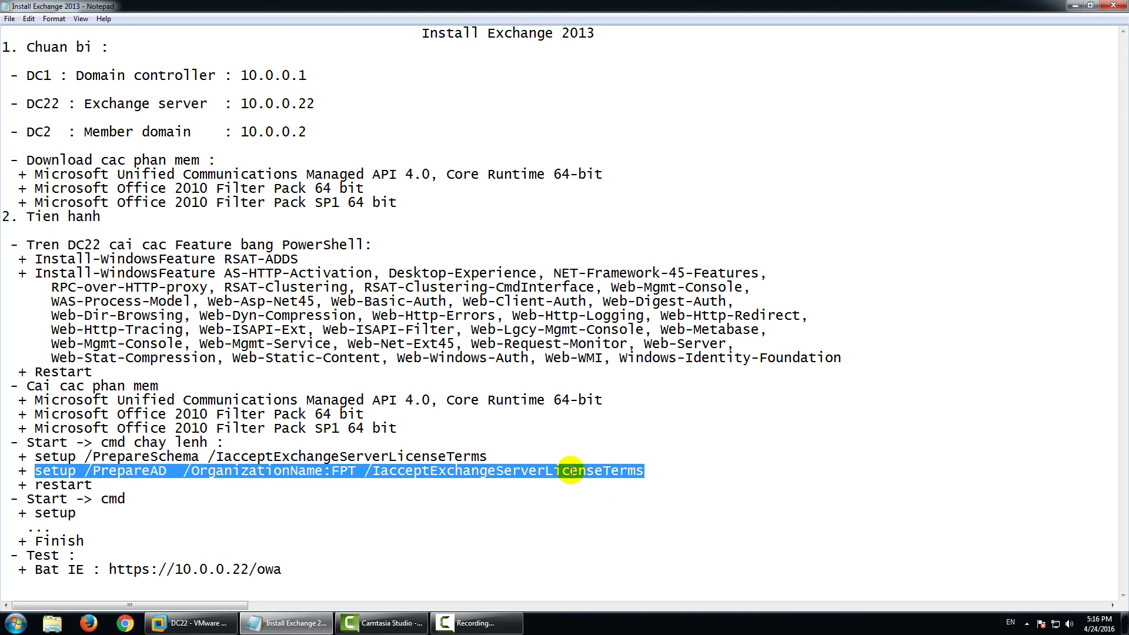
{"action": "right_click", "coordinate": [509, 471]}
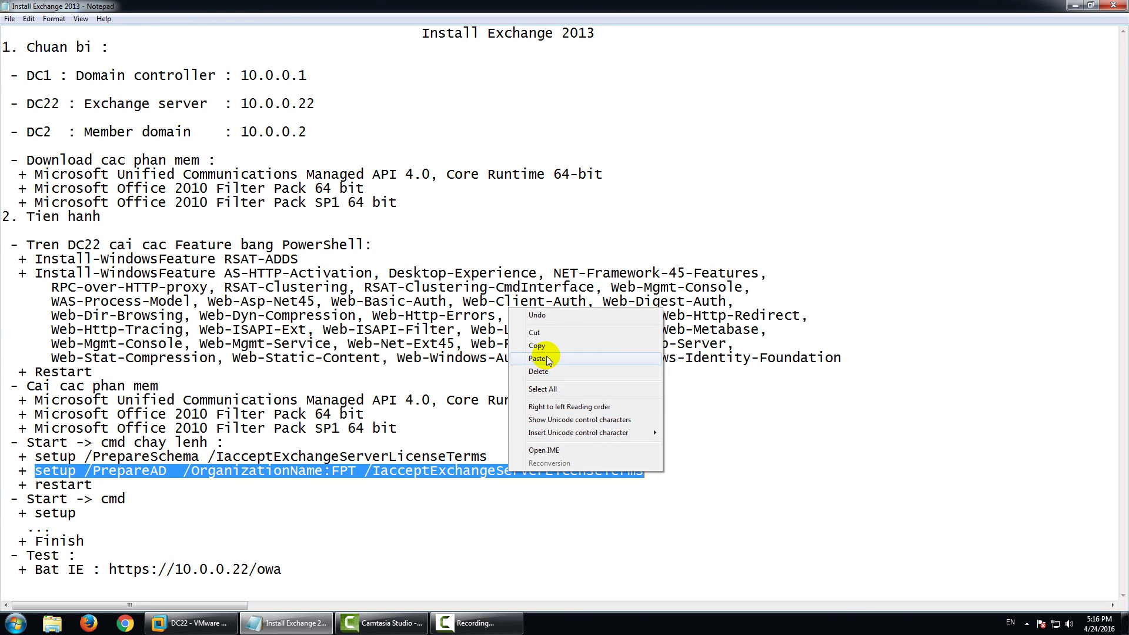
{"action": "left_click", "coordinate": [537, 346]}
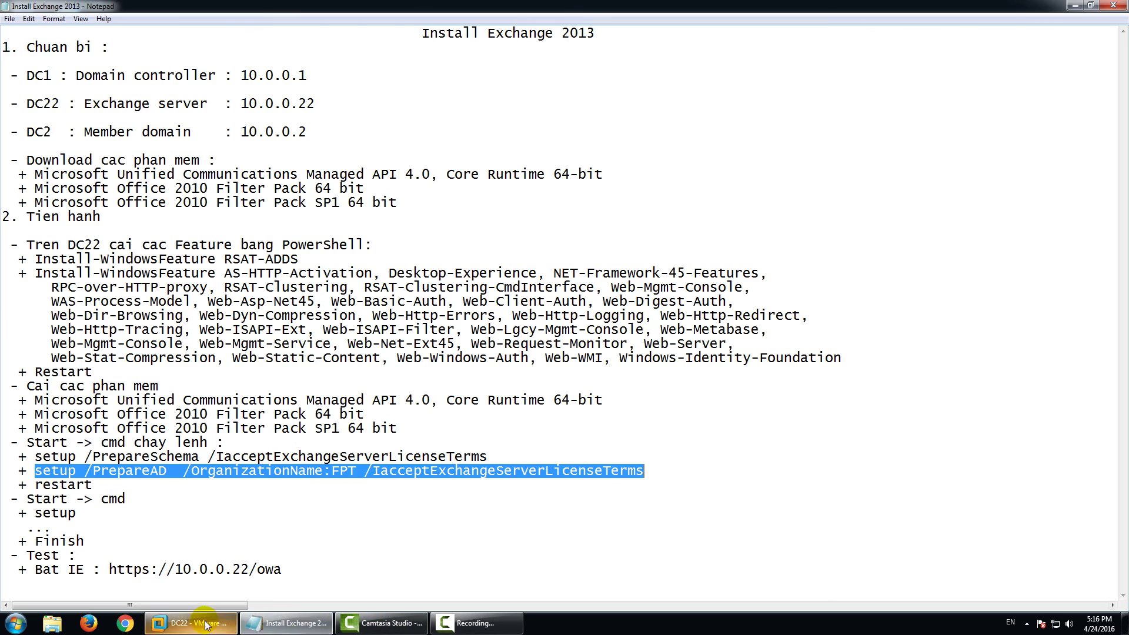
{"action": "left_click", "coordinate": [191, 623]}
{"action": "right_click", "coordinate": [481, 330]}
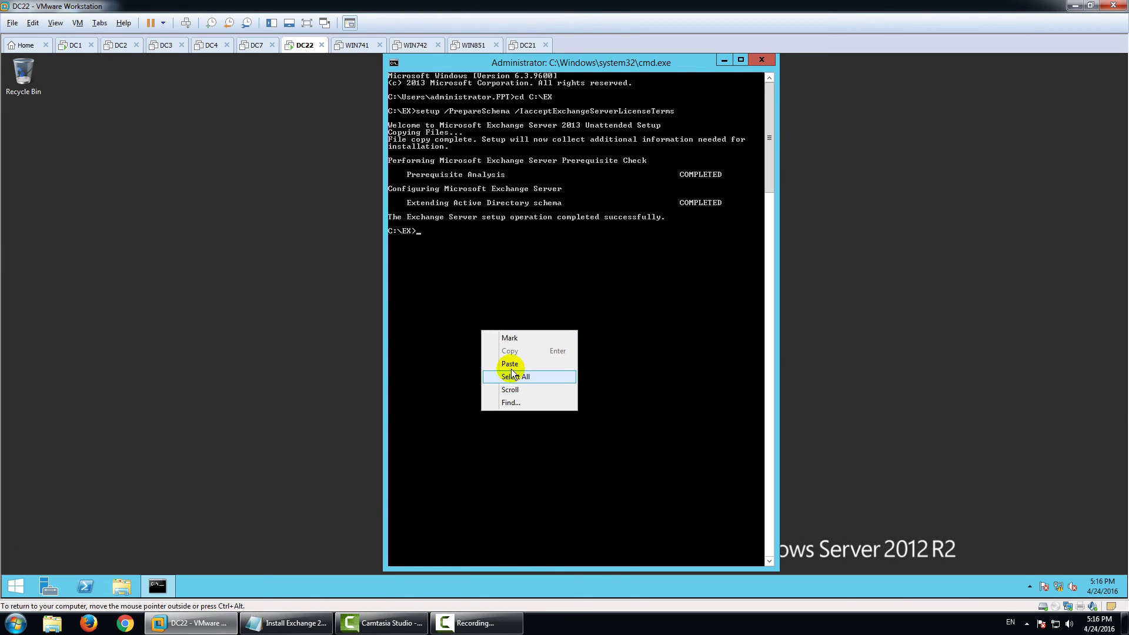
{"action": "left_click", "coordinate": [515, 363]}
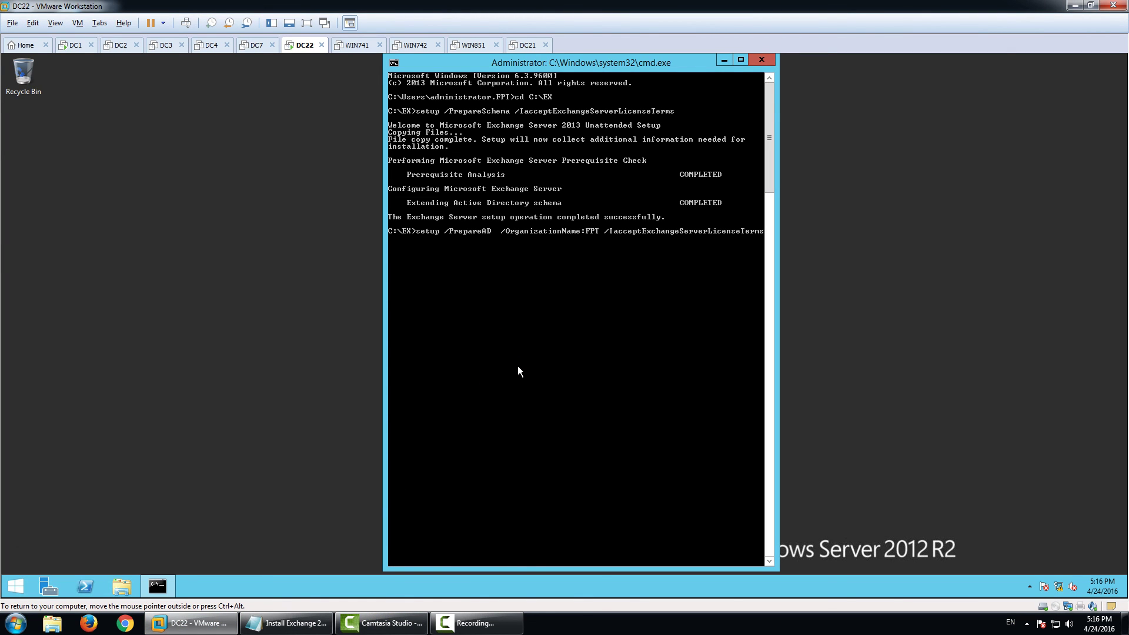
{"action": "key", "text": "Return"}
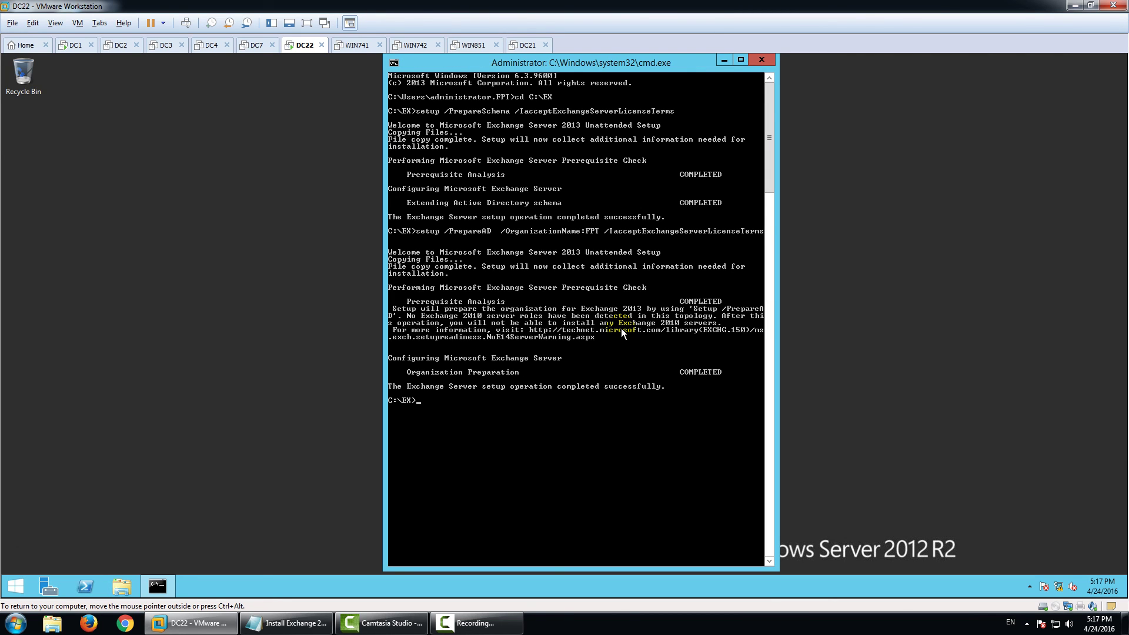
Close the command prompt and restart DC22, continuing past the shutdown reason and explorer.exe error.
{"action": "left_click", "coordinate": [767, 62]}
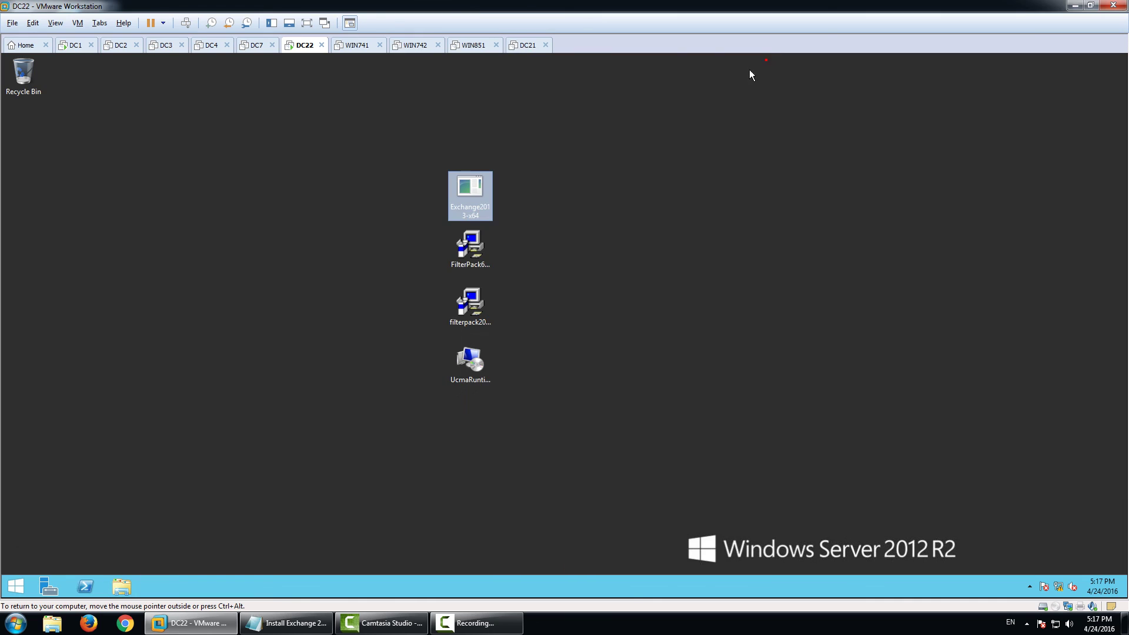
{"action": "left_click", "coordinate": [218, 382]}
{"action": "left_click", "coordinate": [16, 586]}
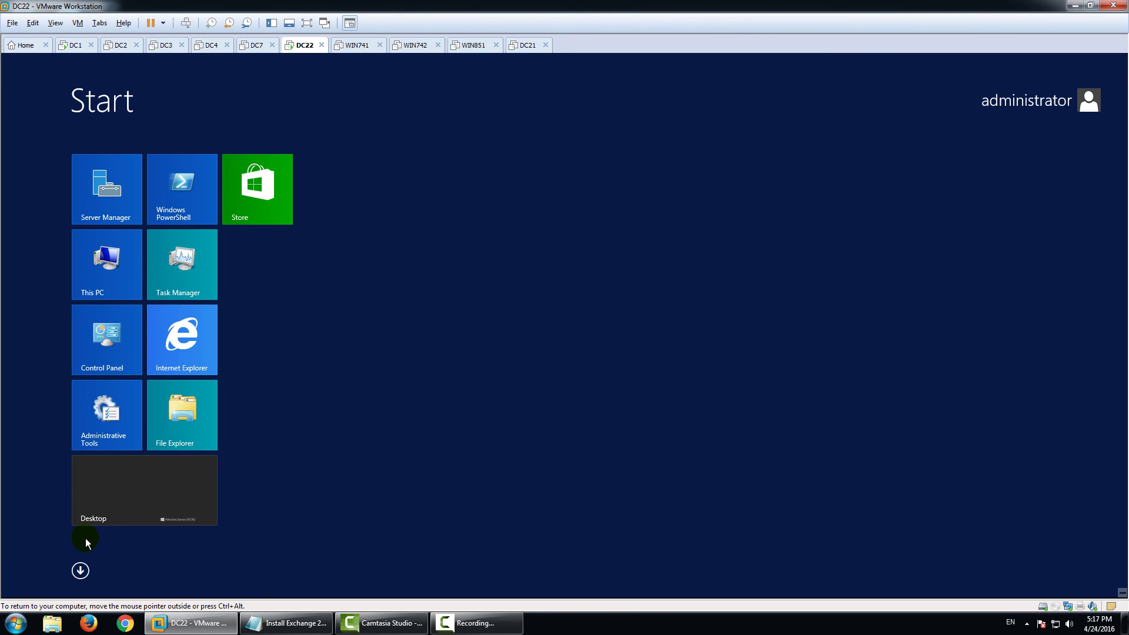
{"action": "left_click", "coordinate": [89, 522]}
{"action": "right_click", "coordinate": [16, 586]}
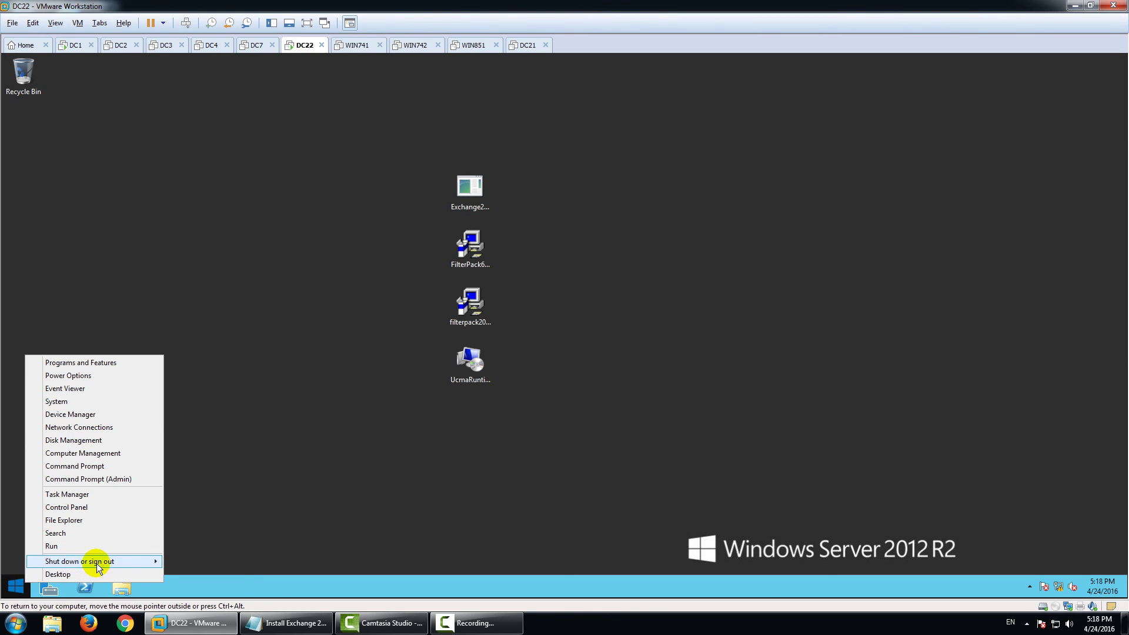
{"action": "mouse_move", "coordinate": [97, 561]}
{"action": "left_click", "coordinate": [198, 572]}
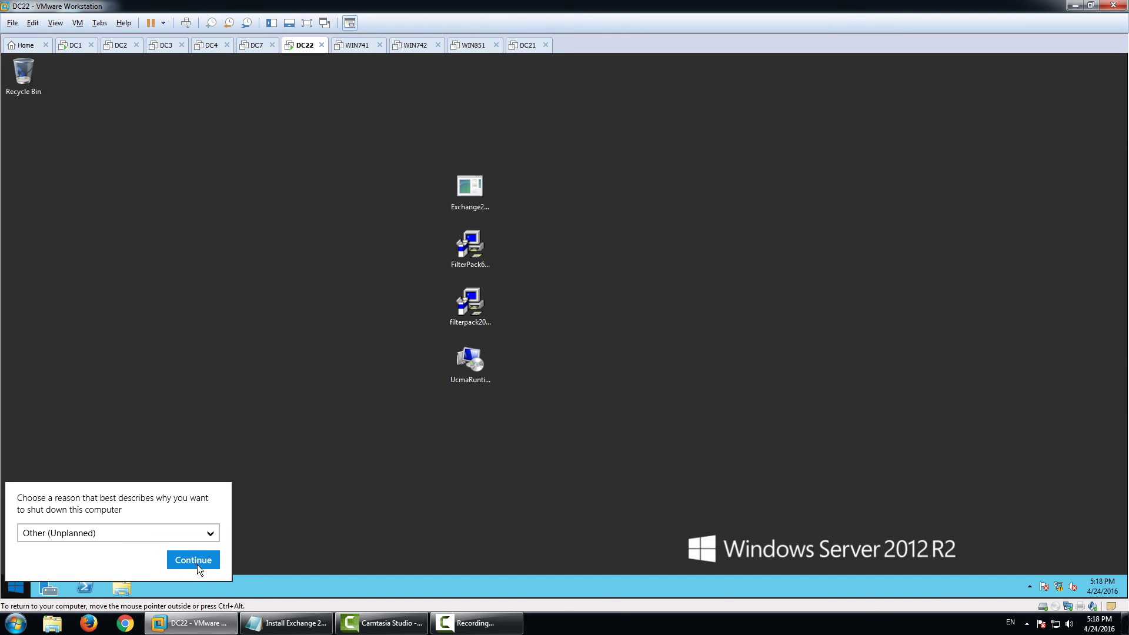
{"action": "left_click", "coordinate": [193, 560]}
{"action": "left_click", "coordinate": [674, 371]}
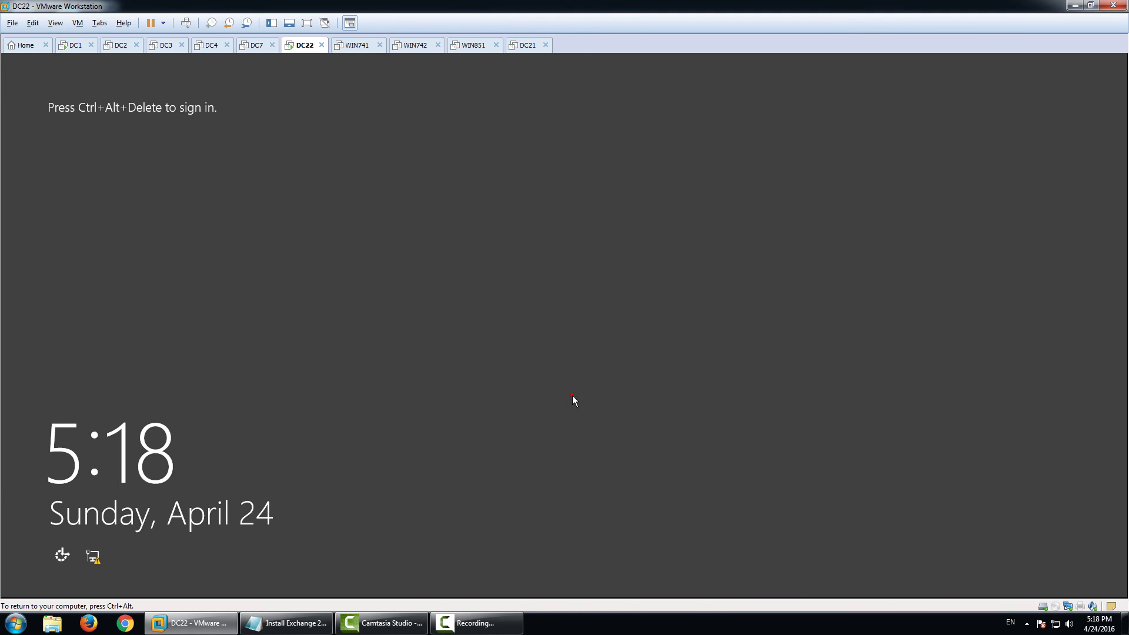
Sign in to DC22 with the administrator password, go to the desktop and close Server Manager.
{"action": "key", "text": "ctrl+alt+Delete"}
{"action": "type", "text": "P@"}
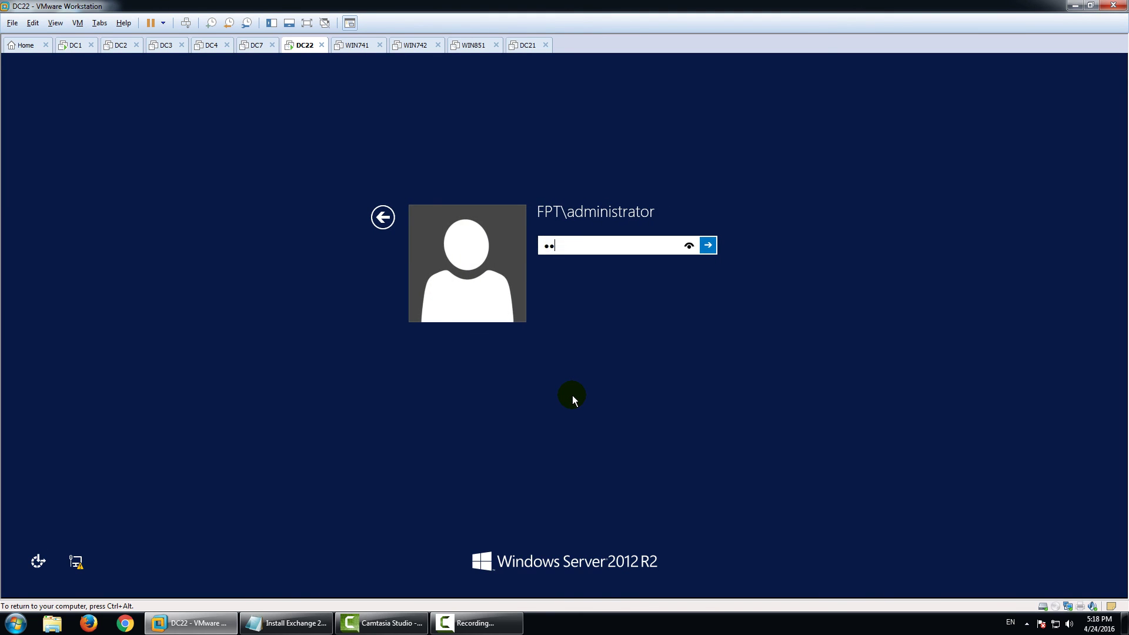
{"action": "type", "text": "ssword"}
{"action": "key", "text": "Return"}
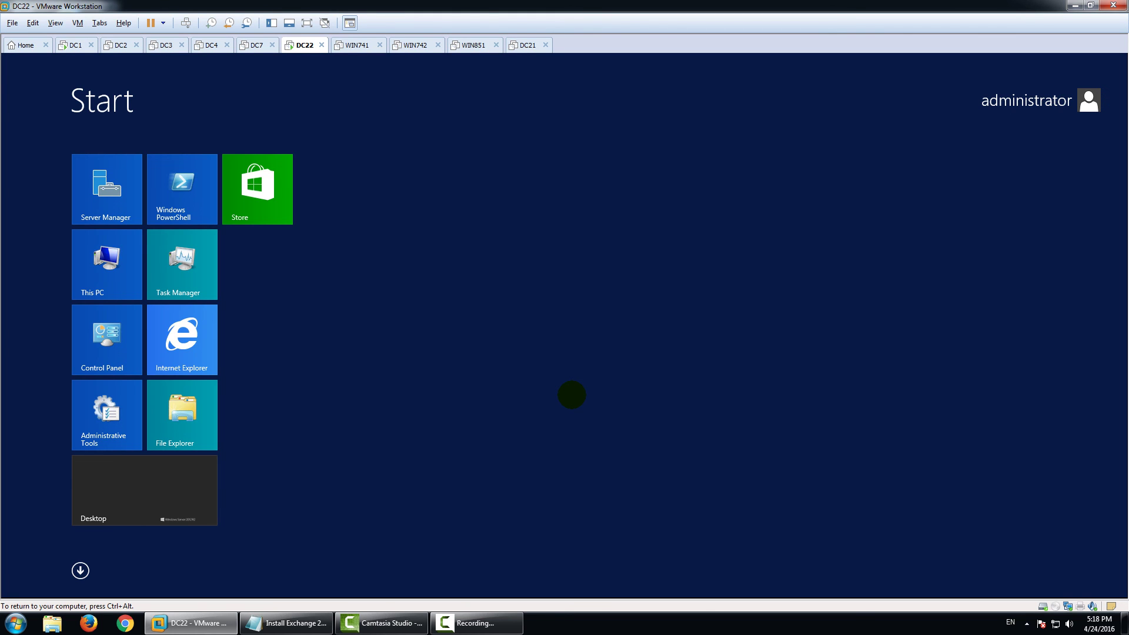
{"action": "left_click", "coordinate": [162, 496]}
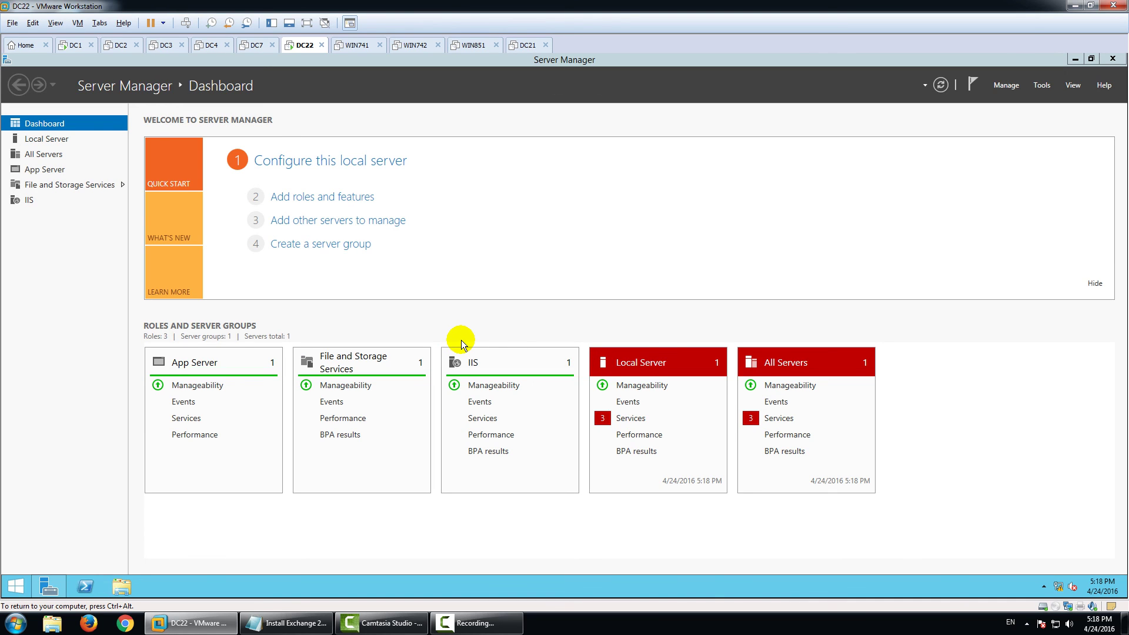
{"action": "left_click", "coordinate": [1112, 59]}
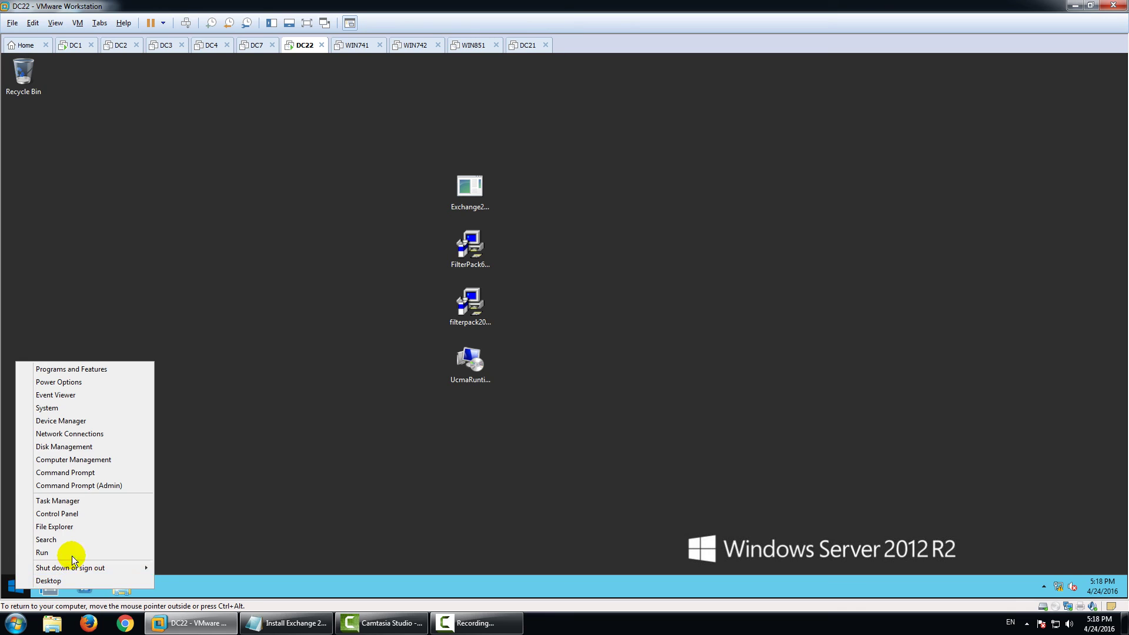
Run cd C:\EX and setup in a command prompt to launch the Exchange 2013 wizard.
{"action": "left_click", "coordinate": [72, 554]}
{"action": "key", "text": "Return"}
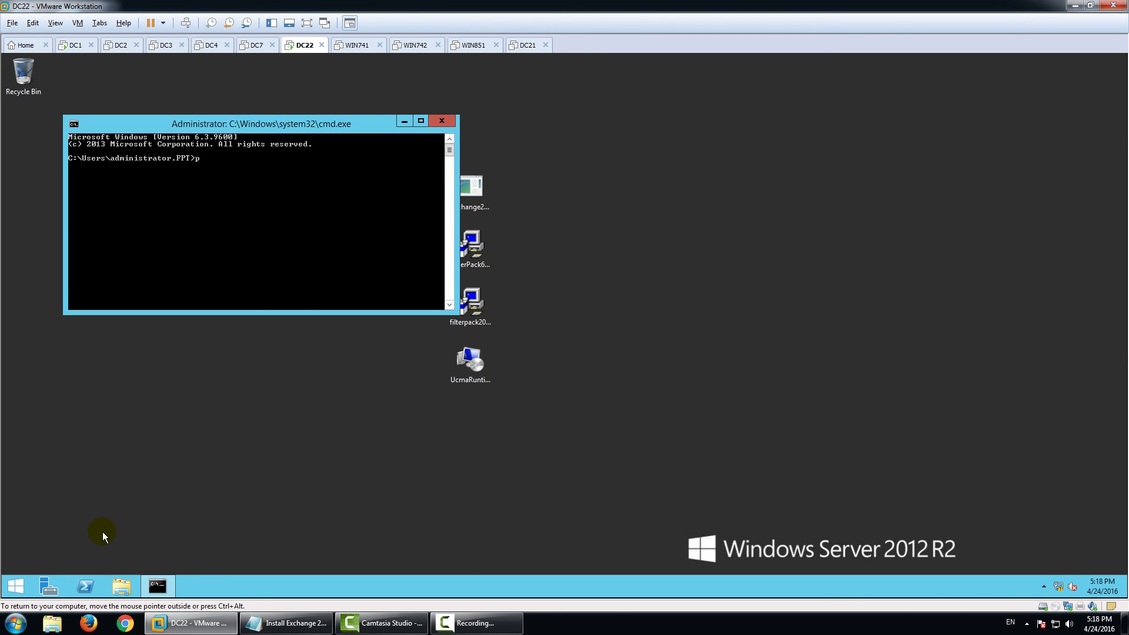
{"action": "key", "text": "BackSpace"}
{"action": "type", "text": "cd C:\\EX"}
{"action": "key", "text": "Return"}
{"action": "type", "text": "setup"}
{"action": "key", "text": "Return"}
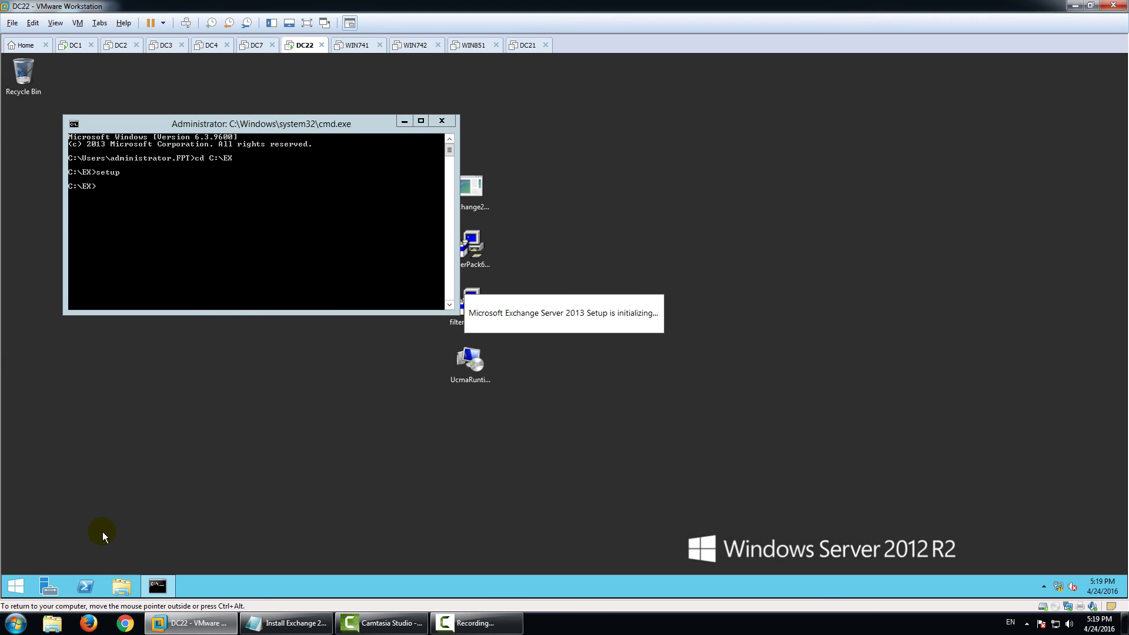
Skip checking for updates, pass the Introduction page and accept the license agreement.
{"action": "left_click", "coordinate": [382, 301]}
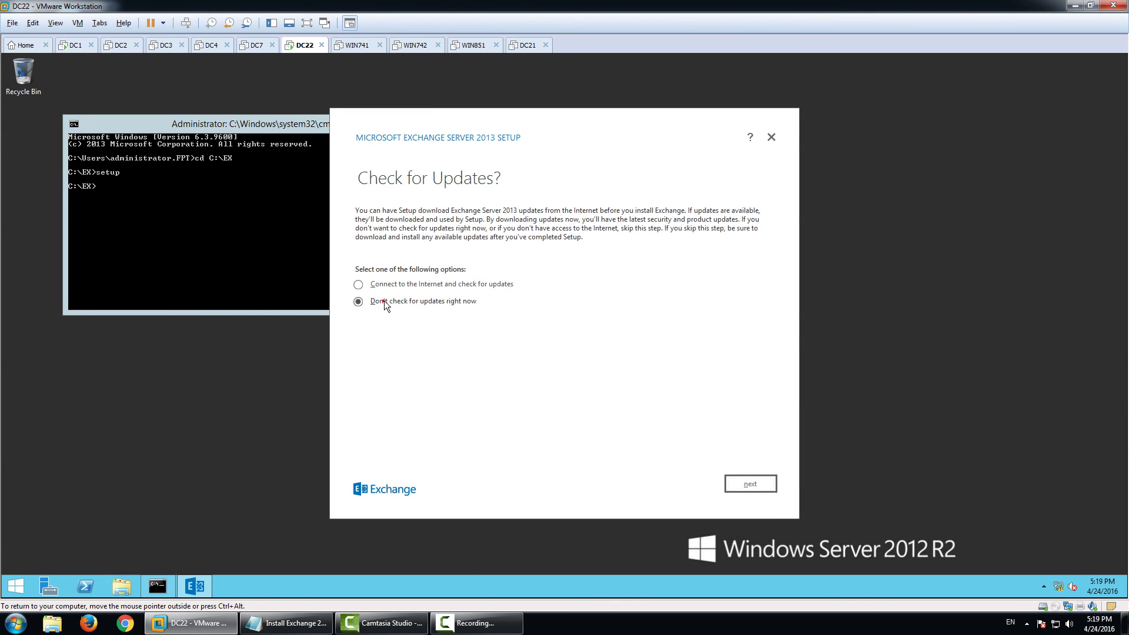
{"action": "left_click", "coordinate": [762, 484]}
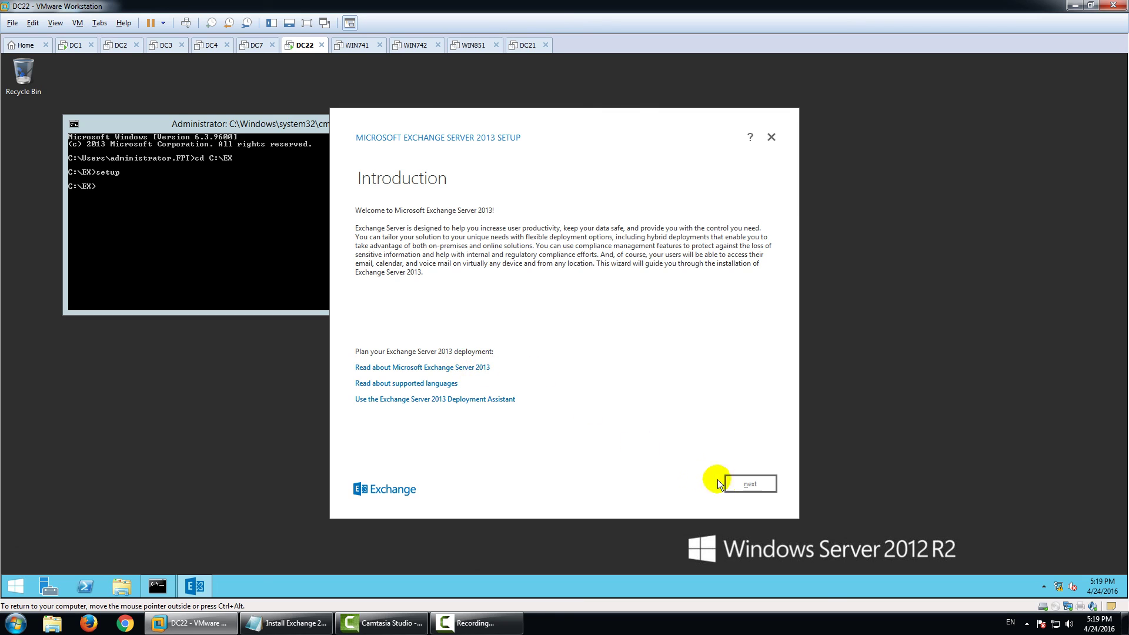
{"action": "left_click", "coordinate": [743, 485]}
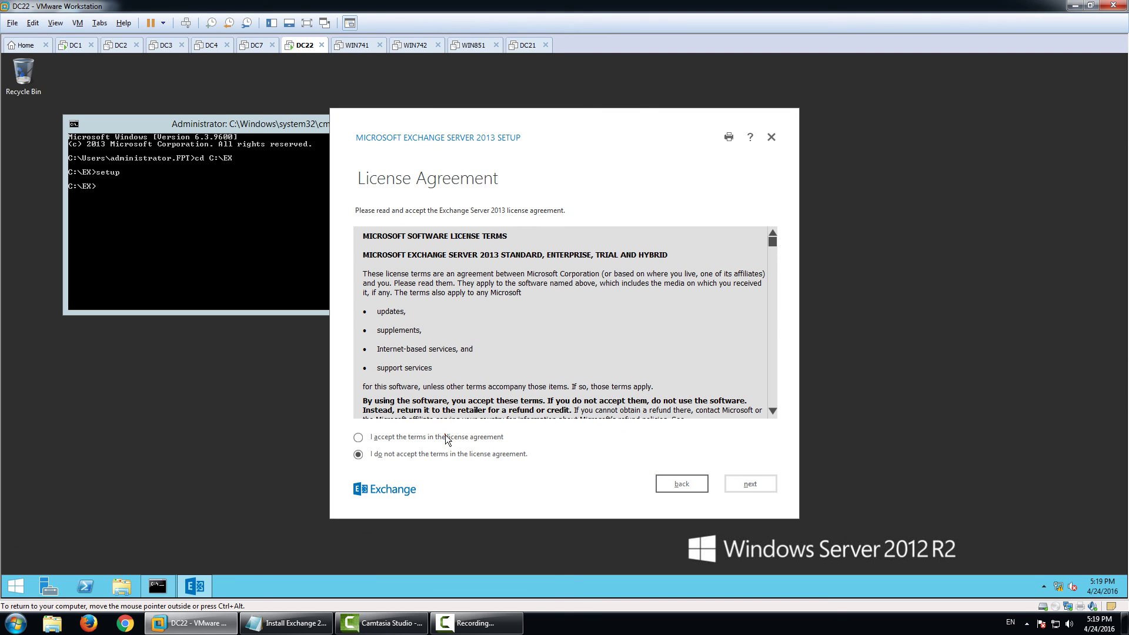
{"action": "left_click", "coordinate": [445, 435]}
{"action": "left_click", "coordinate": [753, 492]}
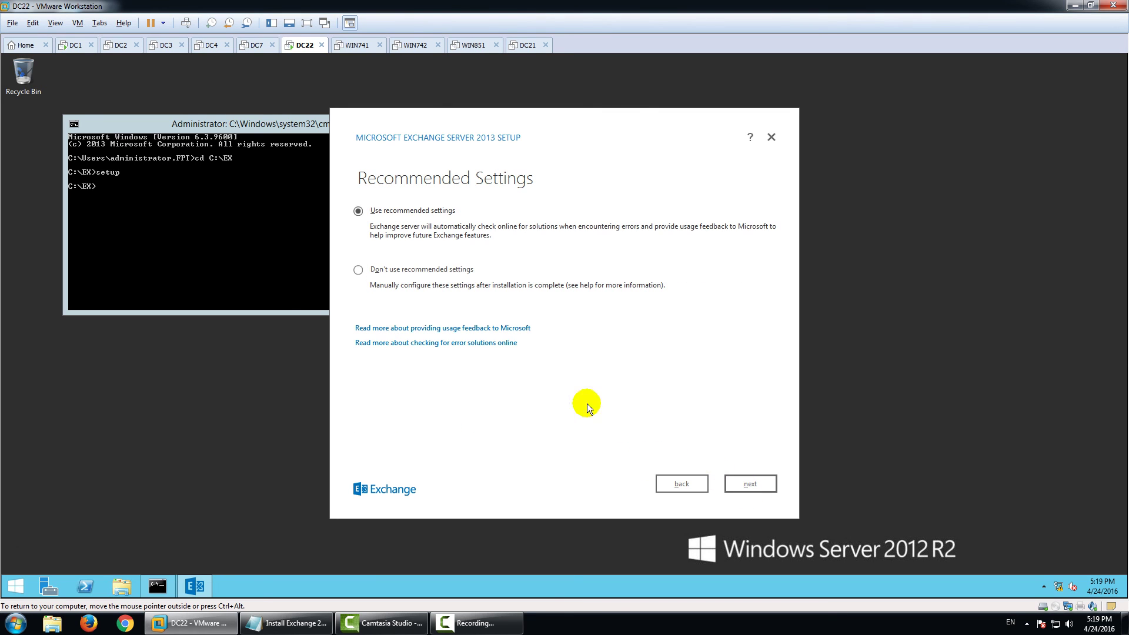
Decline recommended settings, add the Client Access role and continue through to Readiness Checks.
{"action": "left_click", "coordinate": [433, 271]}
{"action": "left_click", "coordinate": [754, 484]}
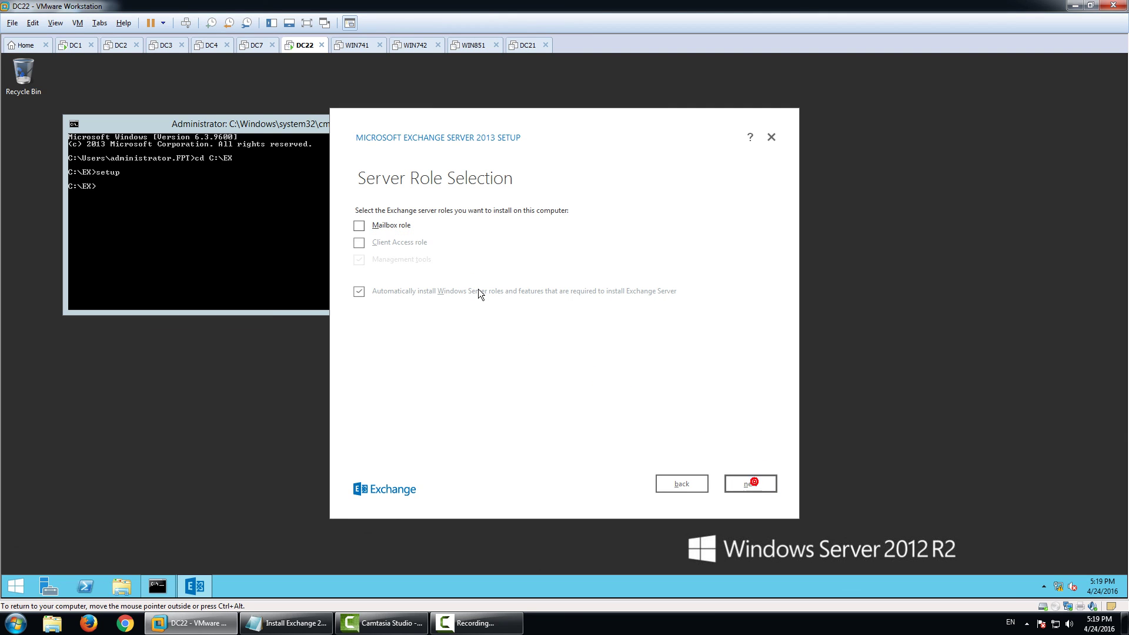
{"action": "left_click", "coordinate": [360, 242]}
{"action": "left_click", "coordinate": [751, 484]}
{"action": "left_click", "coordinate": [744, 481]}
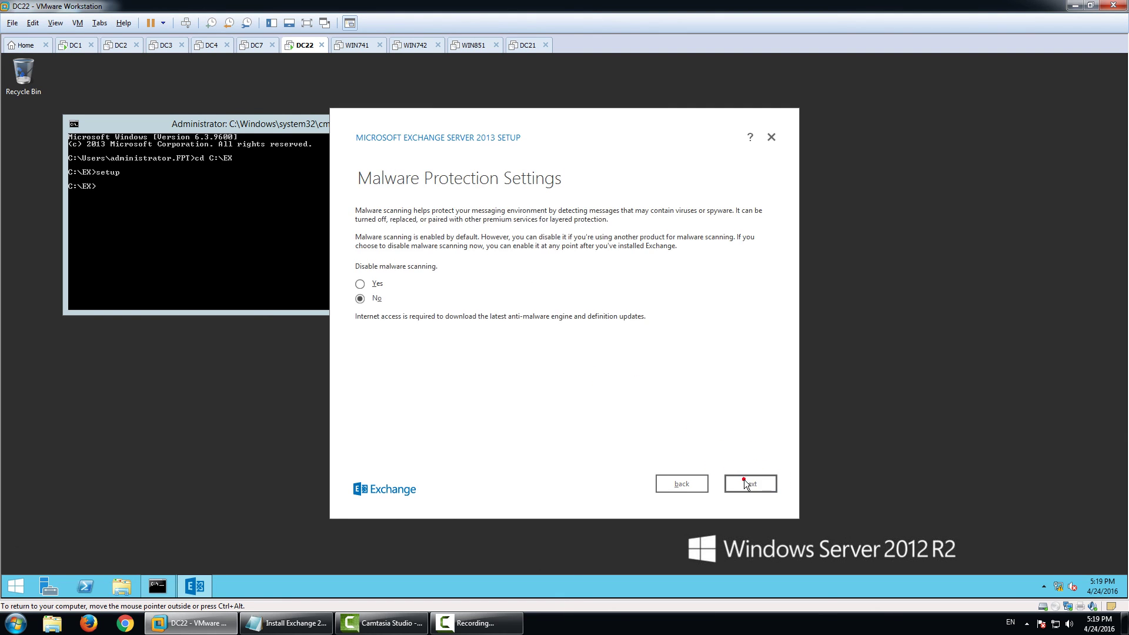
{"action": "left_click", "coordinate": [750, 484]}
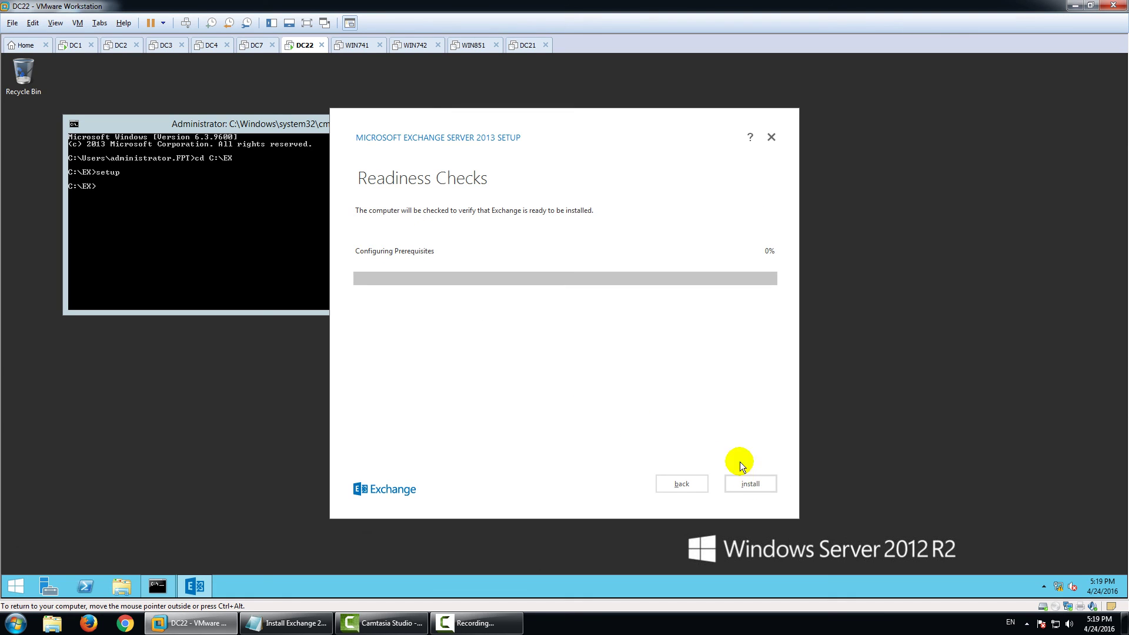